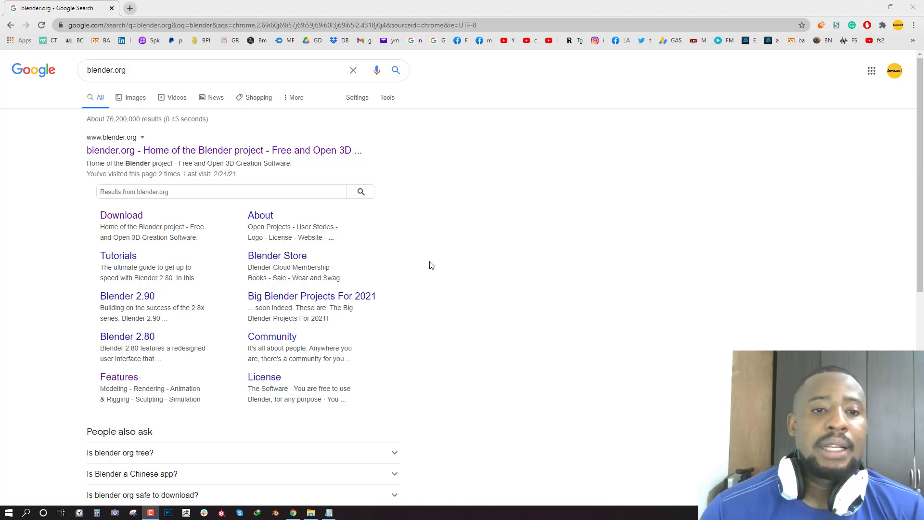
# Step: Open the Blender website's Demo Files page through Support and browse down to the Class room demo scene
pyautogui.click(291, 151)
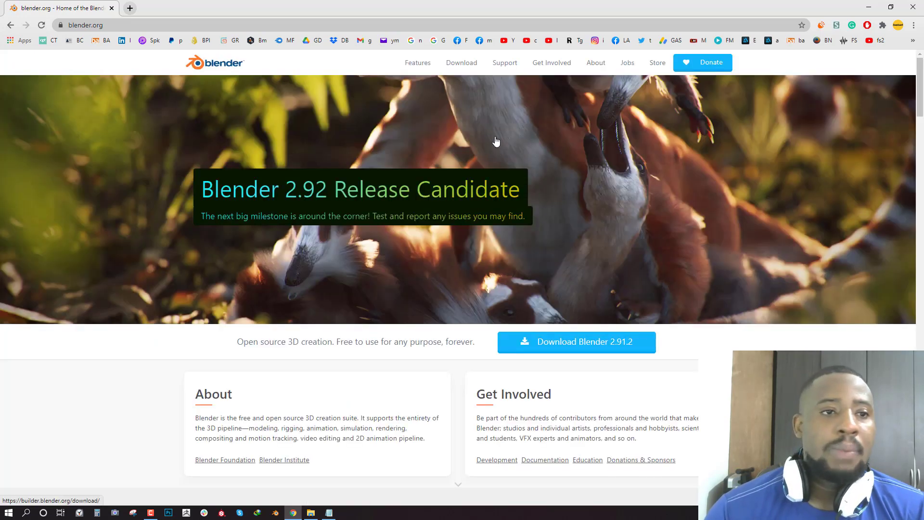
pyautogui.hotkey('alt', 'Tab')
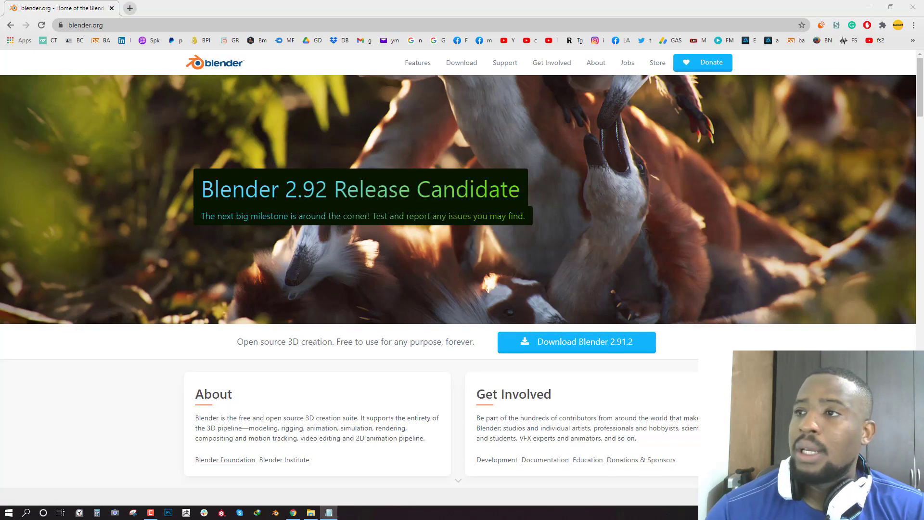
pyautogui.hotkey('alt', 'Tab')
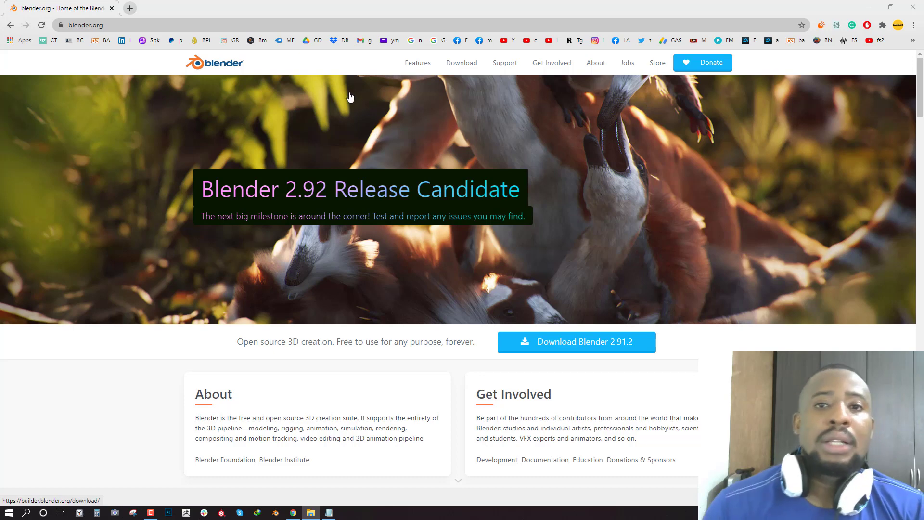
pyautogui.click(517, 66)
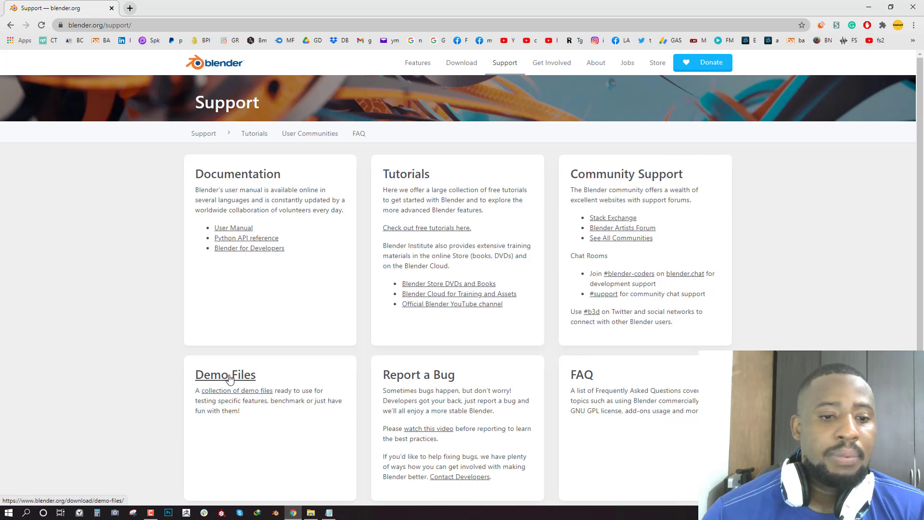
pyautogui.click(227, 374)
pyautogui.scroll(-7, 462, 308)
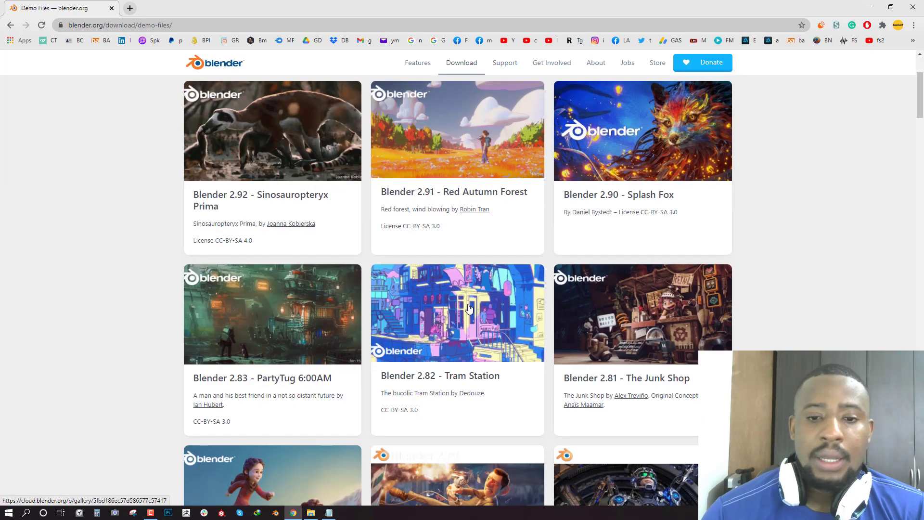
pyautogui.scroll(-12, 470, 319)
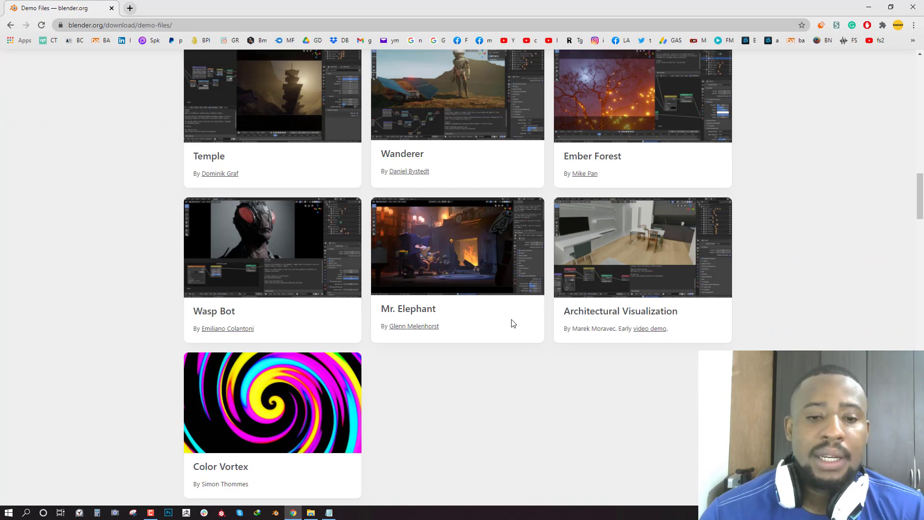
pyautogui.scroll(-12, 515, 347)
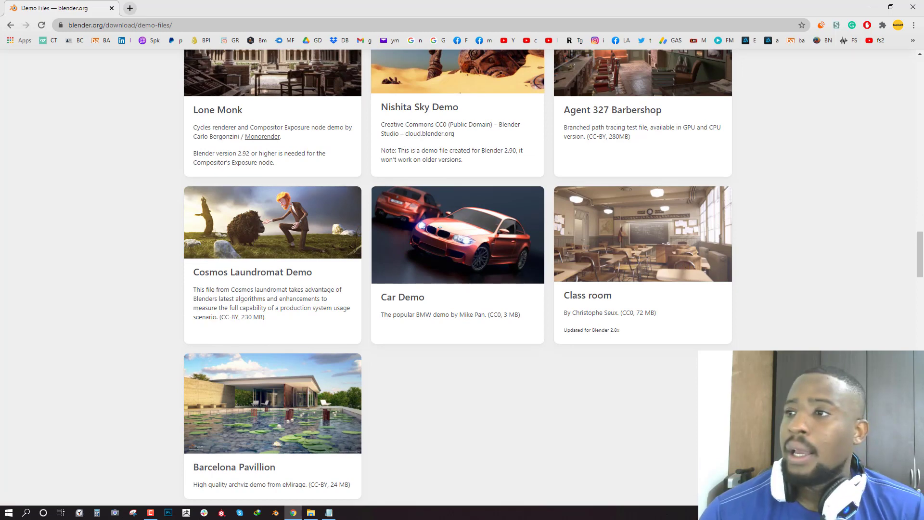
# Step: Switch to Blender with the classroom scene, hide the viewport's toolbar and sidebar, and deselect everything
pyautogui.click(275, 513)
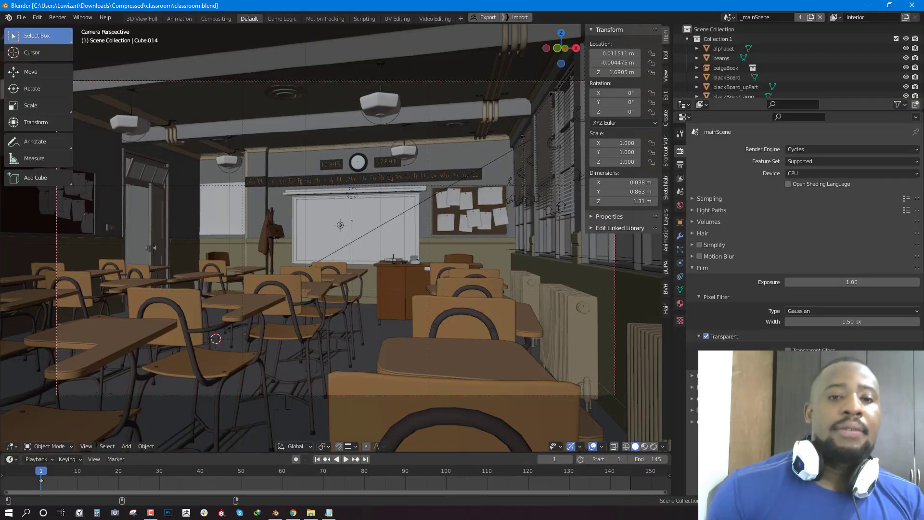
pyautogui.moveTo(541, 137); pyautogui.dragTo(408, 231, button='middle')
pyautogui.press('n')
pyautogui.press('t')
pyautogui.hotkey('alt', 'a')
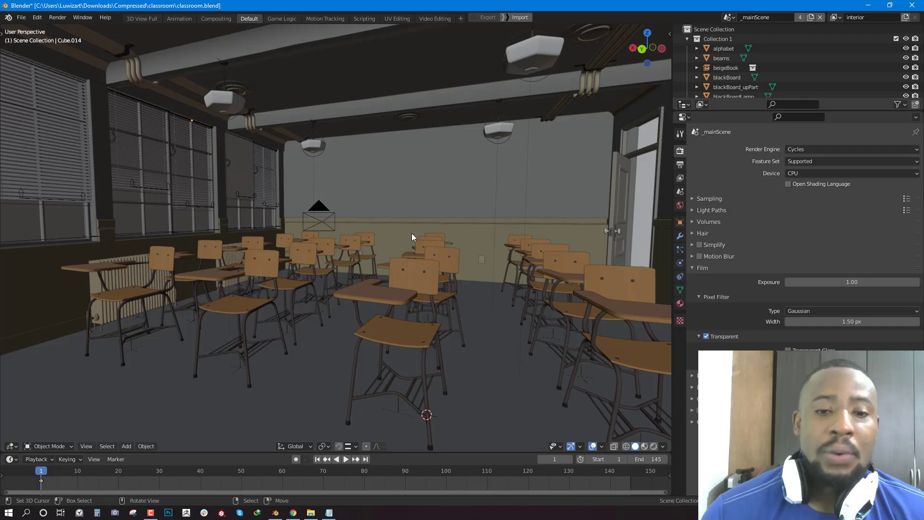
# Step: Examine the classroom's desks, windows and walls from several angles, selecting individual chairs
pyautogui.moveTo(412, 233); pyautogui.dragTo(456, 250, button='middle')
pyautogui.click(392, 307)
pyautogui.click(252, 289)
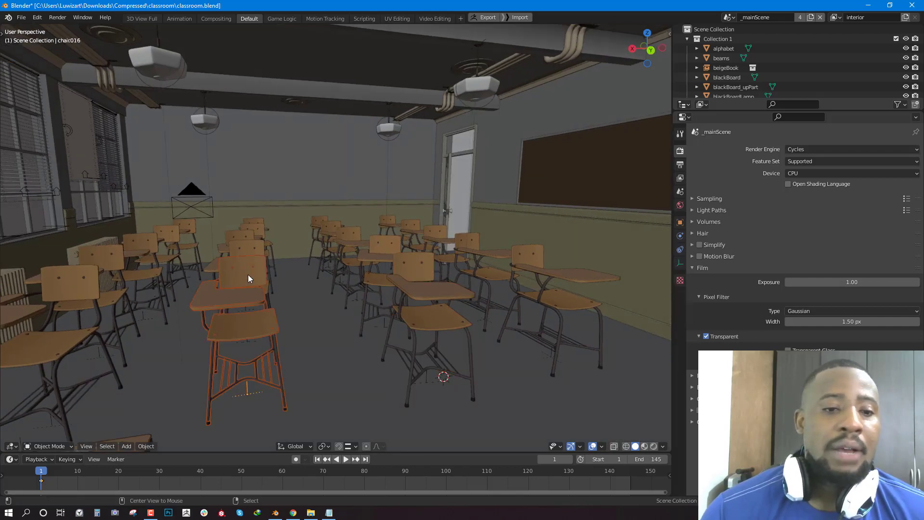
pyautogui.click(253, 239)
pyautogui.moveTo(270, 224); pyautogui.dragTo(233, 233, button='middle')
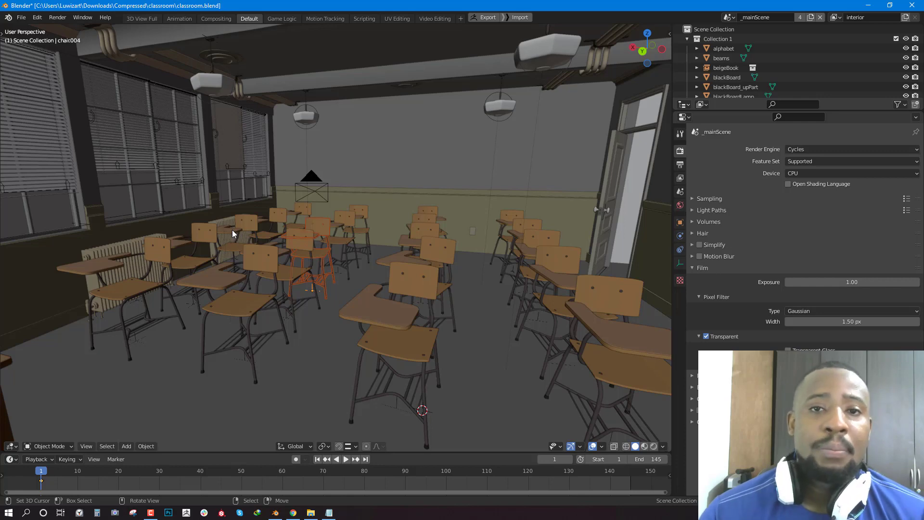
pyautogui.moveTo(233, 229); pyautogui.dragTo(249, 241, button='middle')
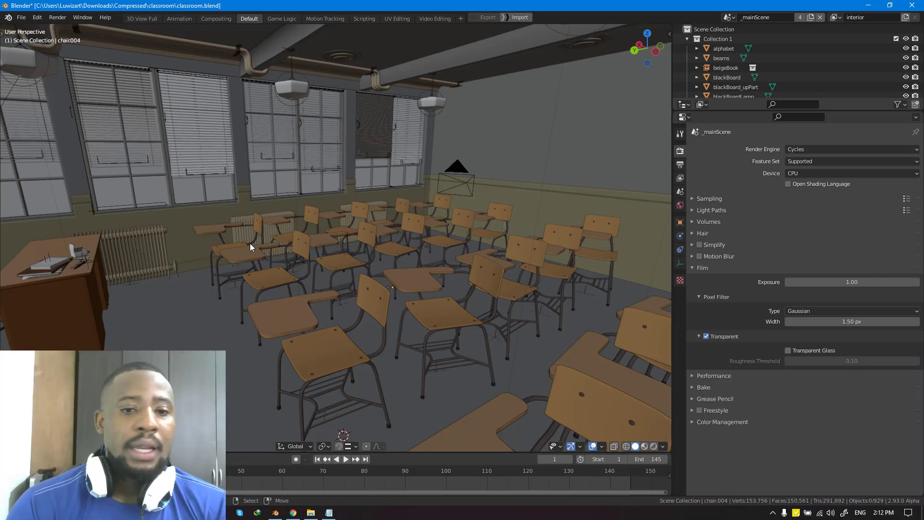
# Step: Return to the camera view and set the Cycles render device to GPU Compute
pyautogui.press('KP_0')
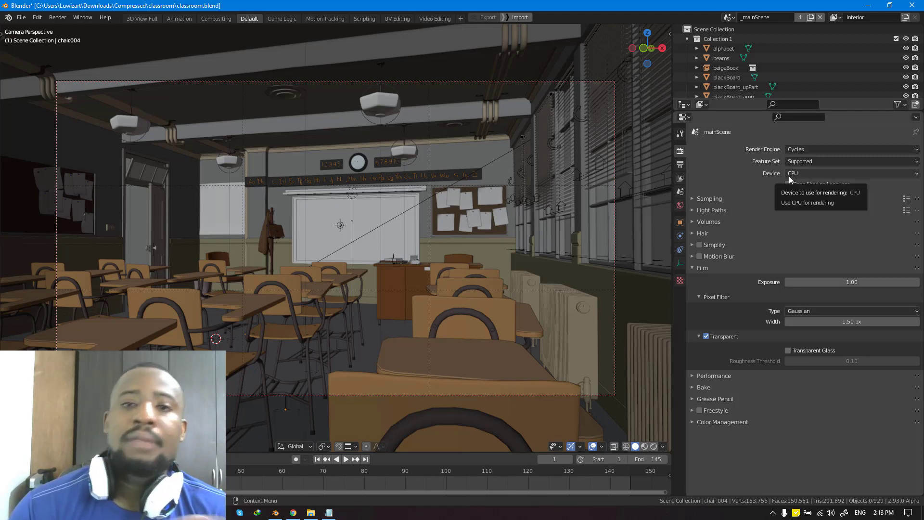
pyautogui.click(801, 172)
pyautogui.click(804, 195)
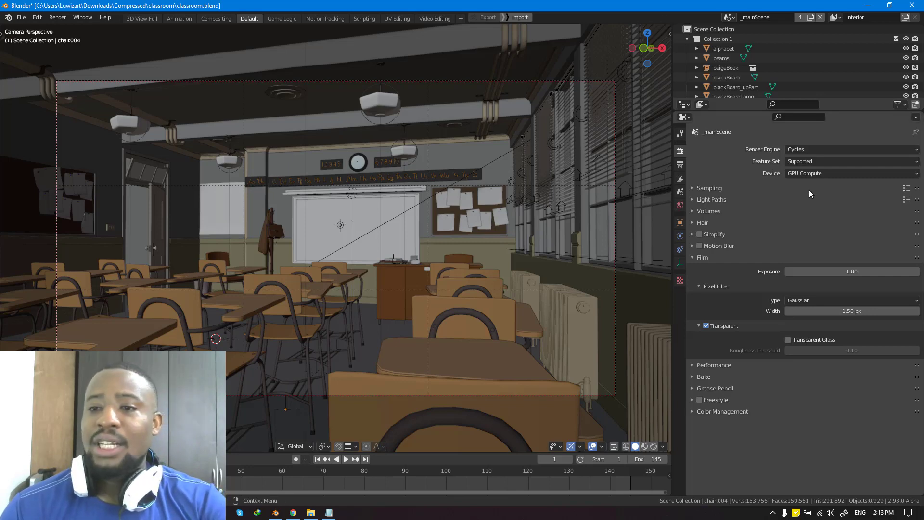
# Step: Review the Cycles render devices in the System preferences in an enlarged window, and close the preferences
pyautogui.press('F4')
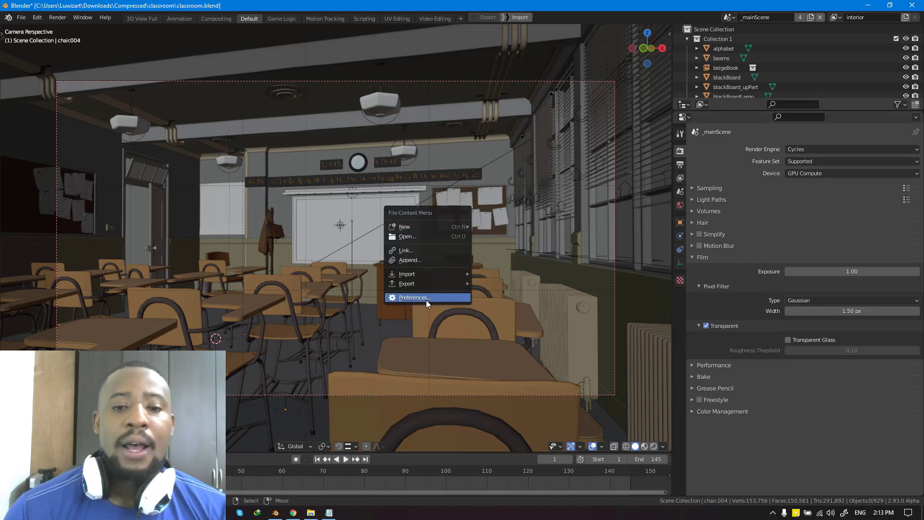
pyautogui.click(426, 300)
pyautogui.click(316, 321)
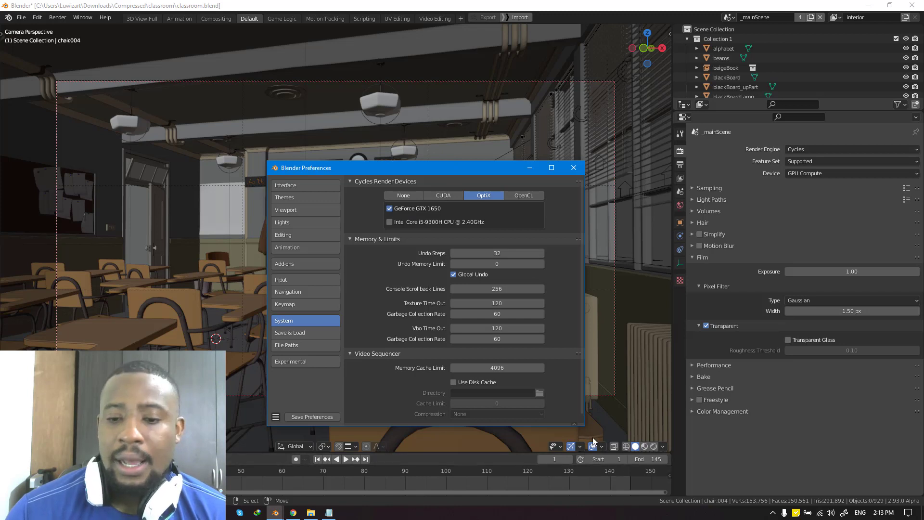
pyautogui.moveTo(584, 425); pyautogui.dragTo(701, 489)
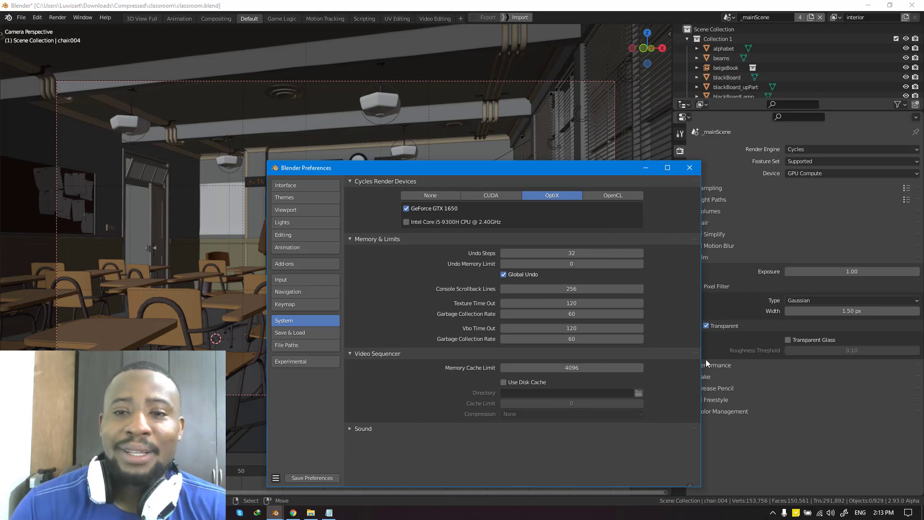
pyautogui.moveTo(556, 167); pyautogui.dragTo(496, 87)
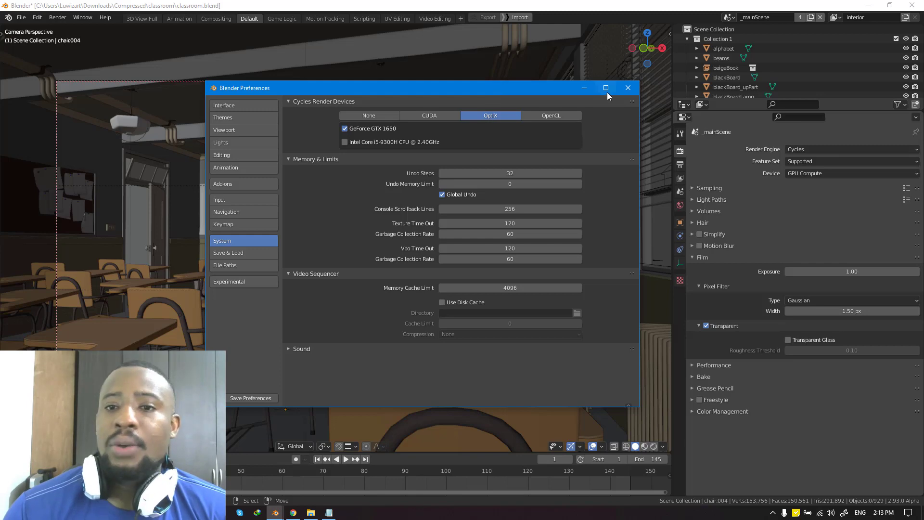
pyautogui.click(623, 89)
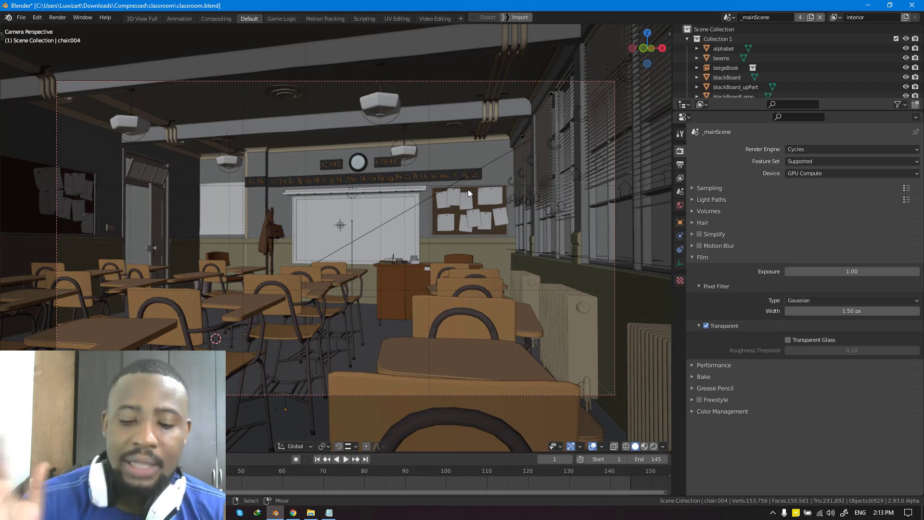
# Step: Render the classroom image from the camera and enlarge the render result to fill the window
pyautogui.click(60, 18)
pyautogui.click(77, 65)
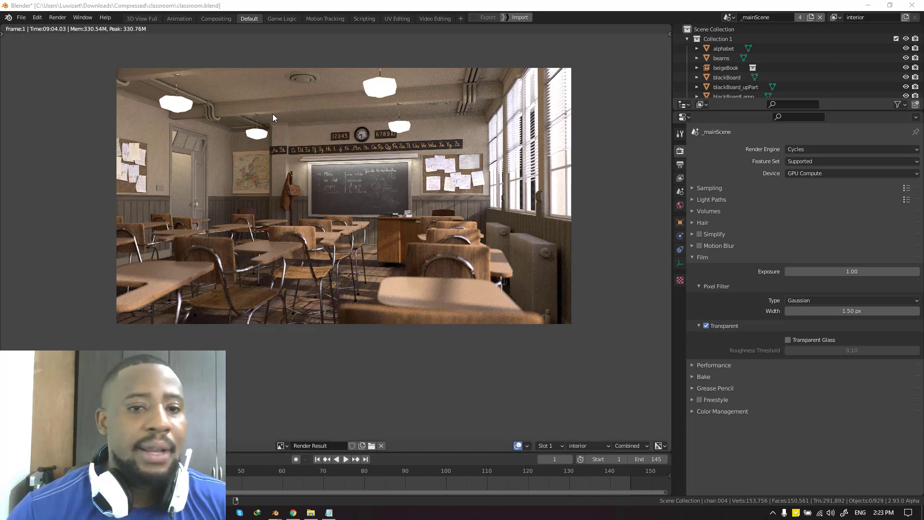
pyautogui.scroll(3, 319, 166)
pyautogui.hotkey('ctrl', 'space')
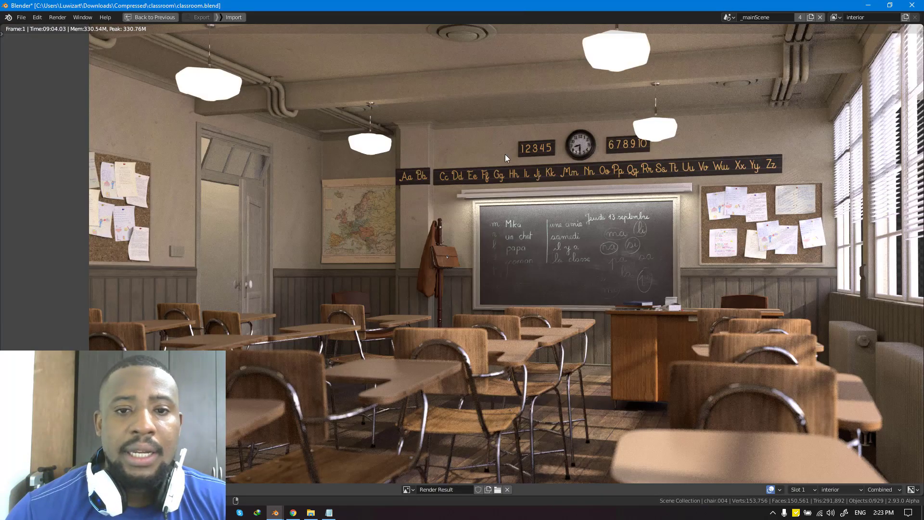
# Step: Inspect the rendered classroom up close around the clock, alphabet strip and blackboard, and restore the normal layout
pyautogui.scroll(1, 479, 187)
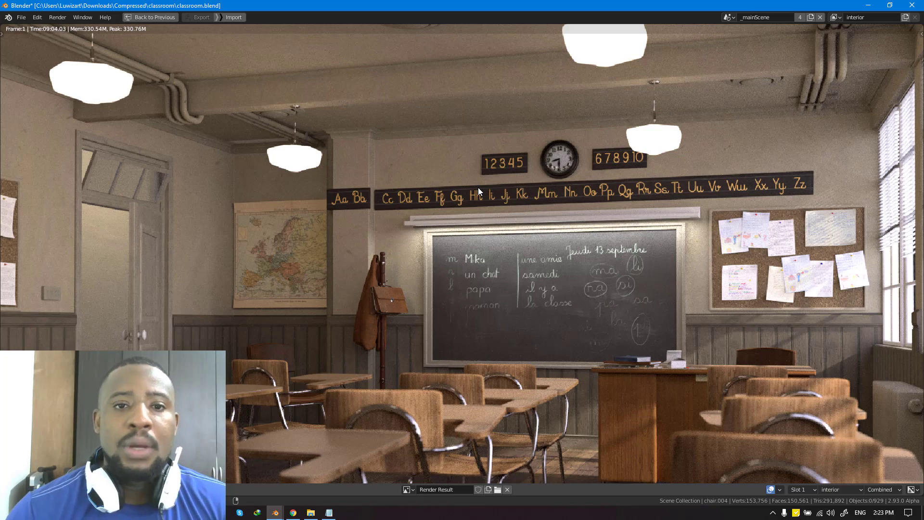
pyautogui.scroll(5, 521, 124)
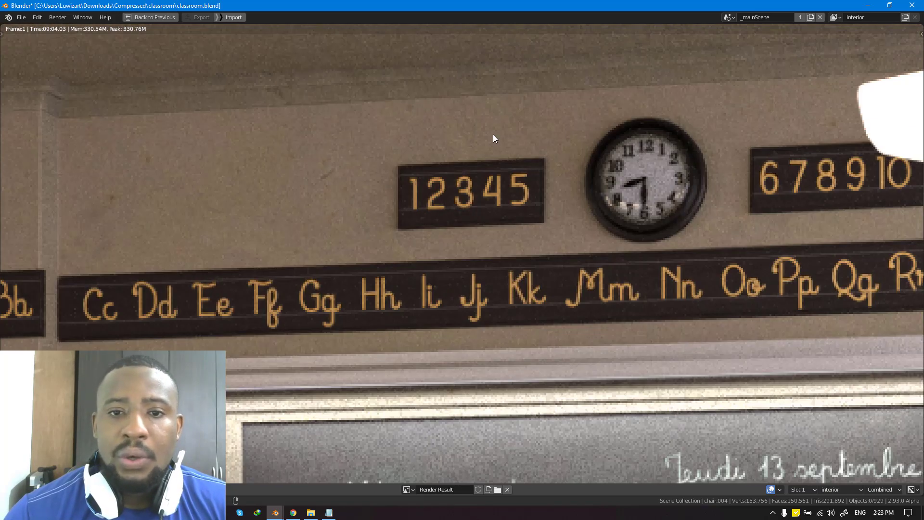
pyautogui.scroll(-6, 493, 139)
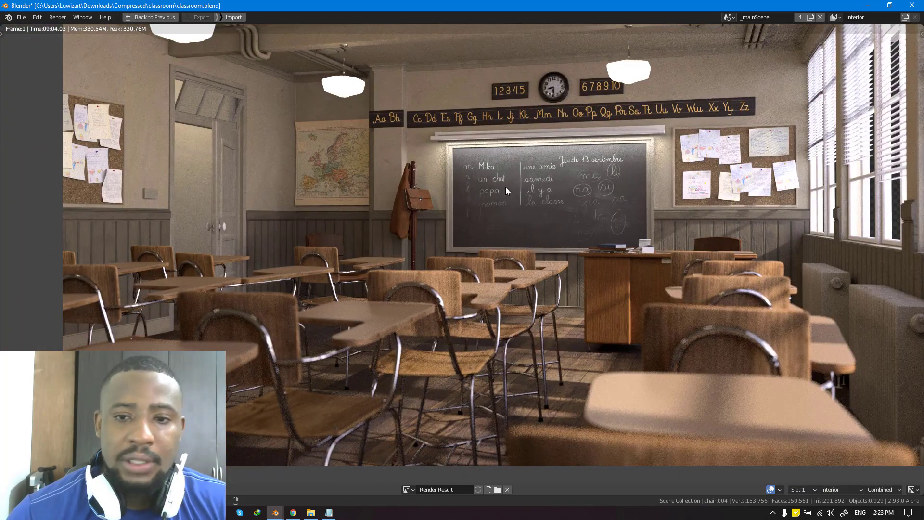
pyautogui.scroll(-3, 507, 191)
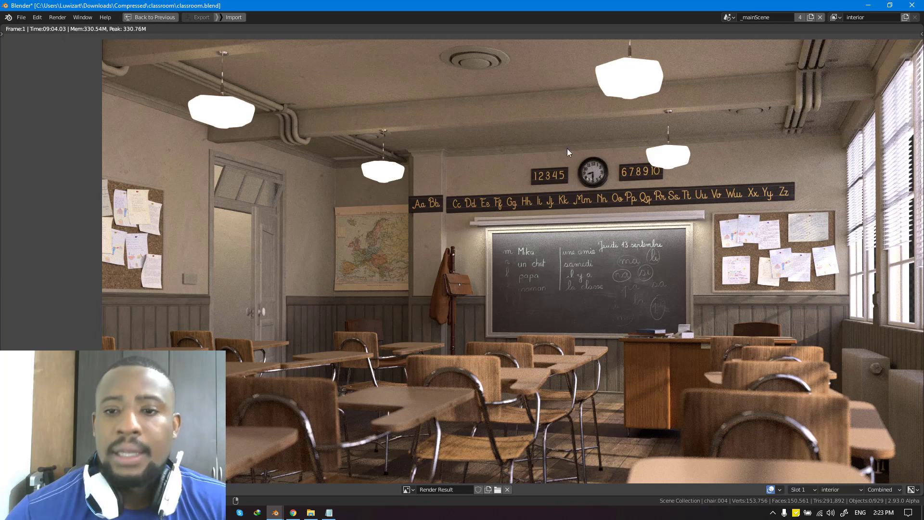
pyautogui.moveTo(567, 149); pyautogui.dragTo(545, 149, button='middle')
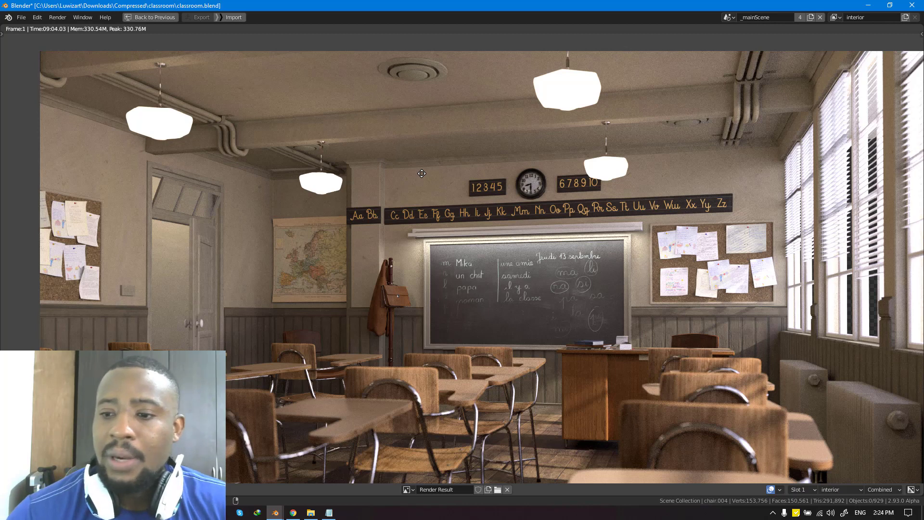
pyautogui.scroll(-1, 550, 150)
pyautogui.moveTo(554, 154); pyautogui.dragTo(537, 122, button='middle')
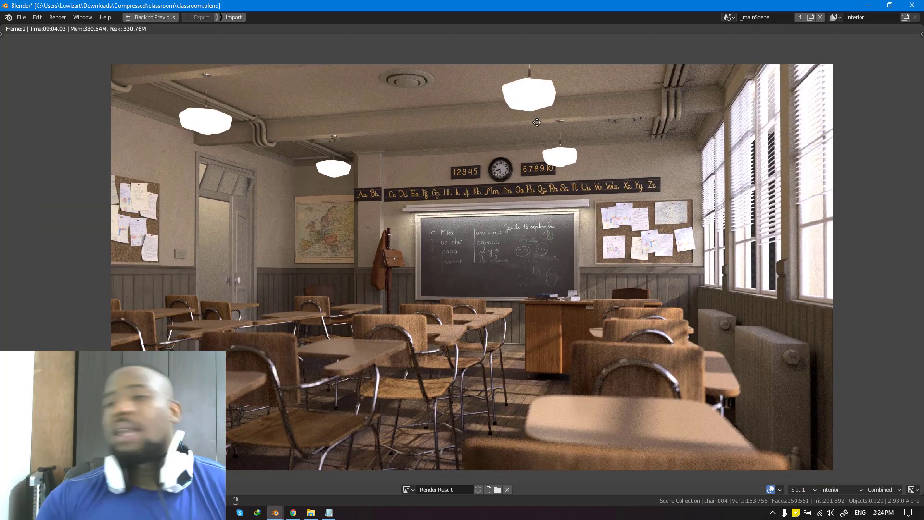
pyautogui.hotkey('ctrl', 'space')
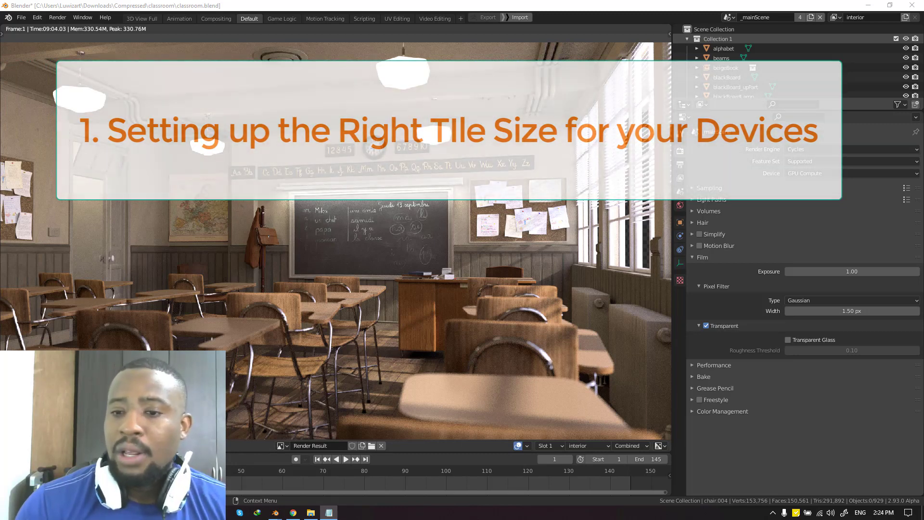
# Step: Set both the X and Y render tile sizes to 256 px in the Performance settings and collapse those settings
pyautogui.click(693, 367)
pyautogui.scroll(-2, 874, 424)
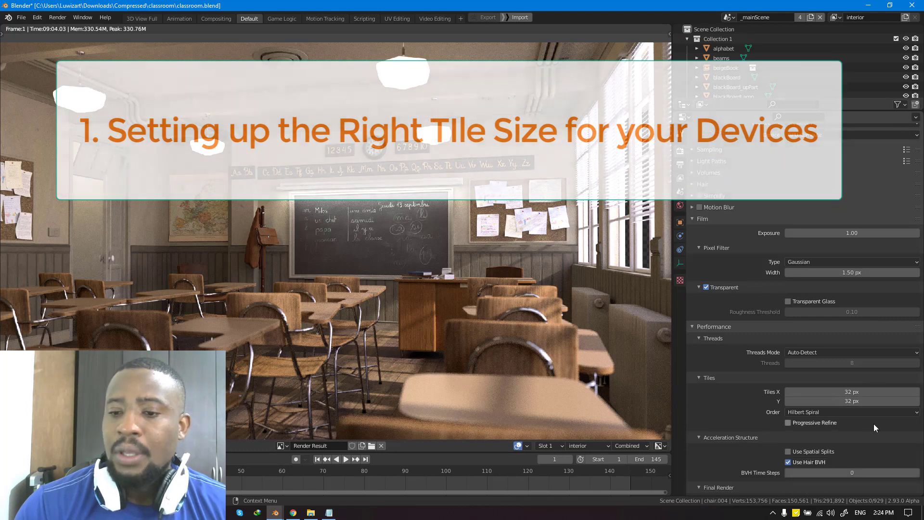
pyautogui.click(704, 339)
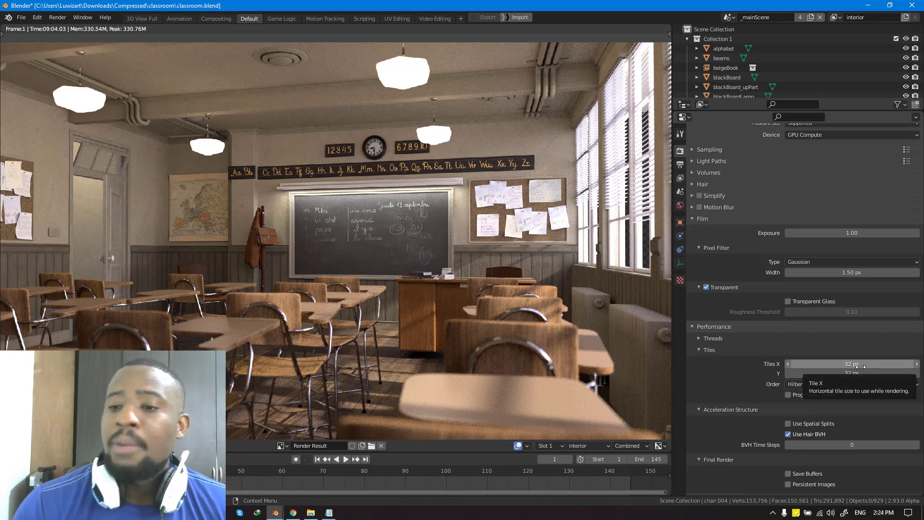
pyautogui.moveTo(861, 366); pyautogui.dragTo(861, 373)
pyautogui.write('25')
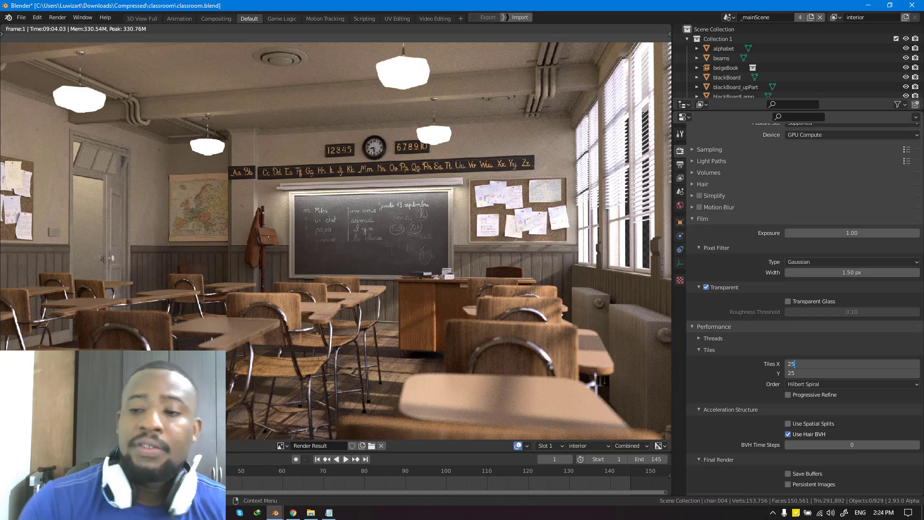
pyautogui.write('6')
pyautogui.press('Return')
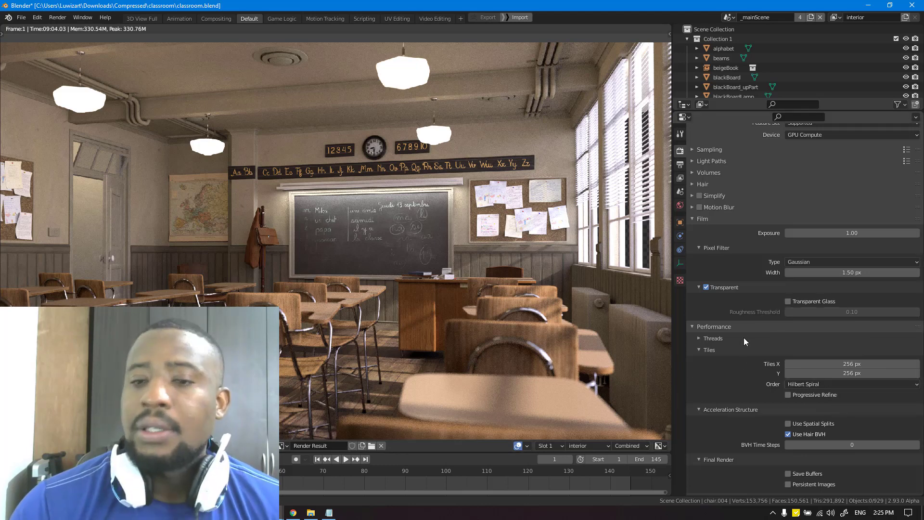
pyautogui.click(740, 325)
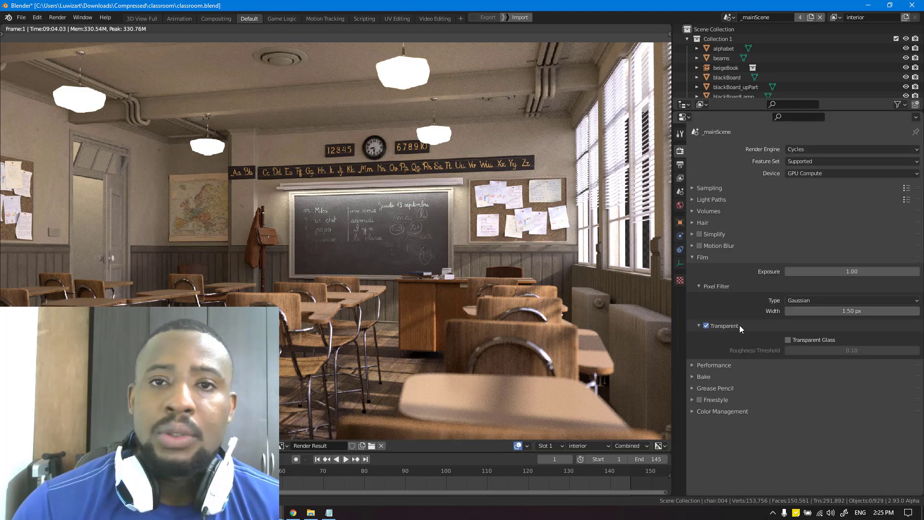
pyautogui.scroll(2, 852, 275)
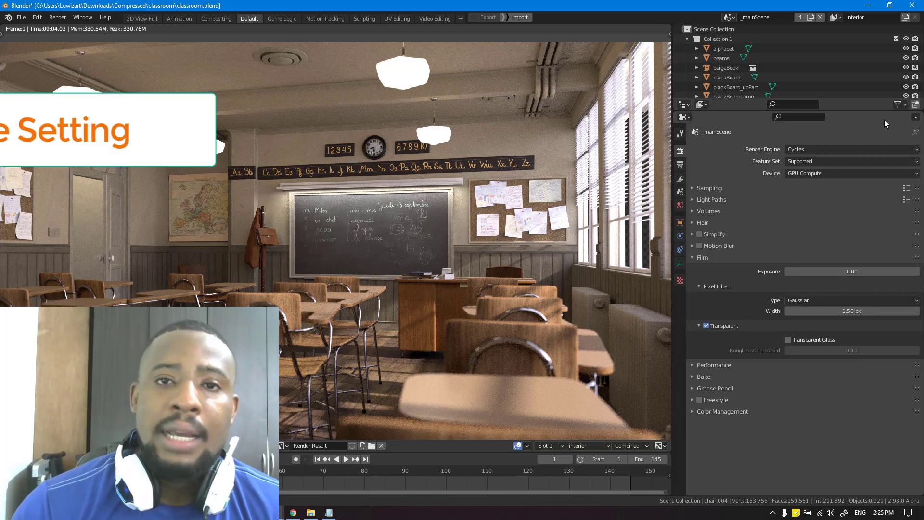
pyautogui.scroll(-3, 533, 172)
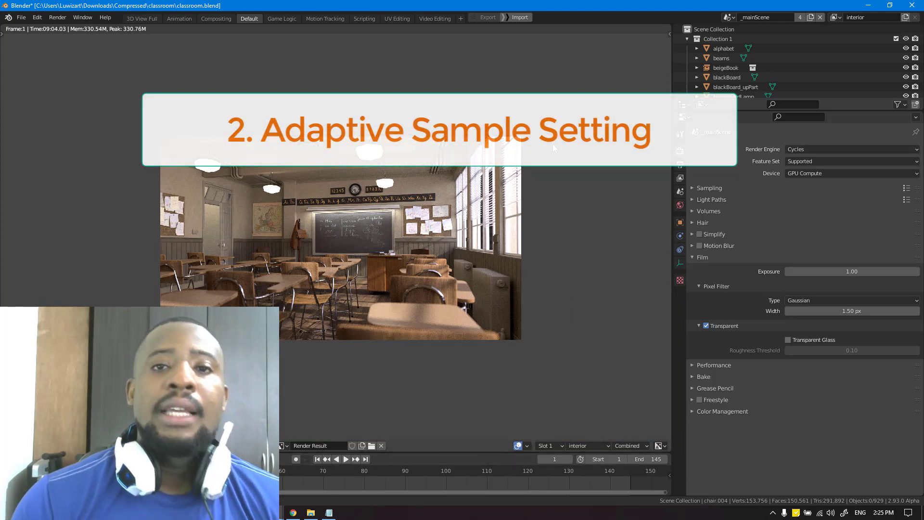
# Step: Switch to the empty Blender session, dismiss its splash screen and add a plane mesh at the origin
pyautogui.click(293, 513)
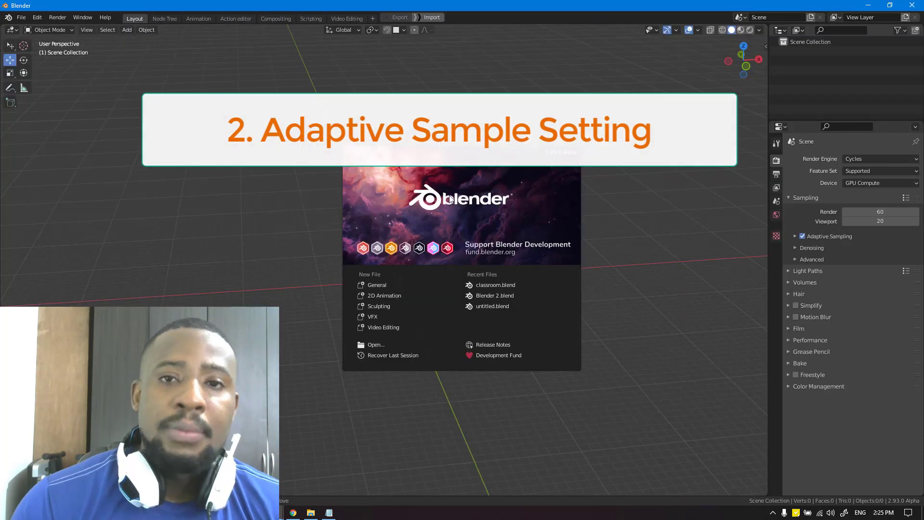
pyautogui.click(277, 187)
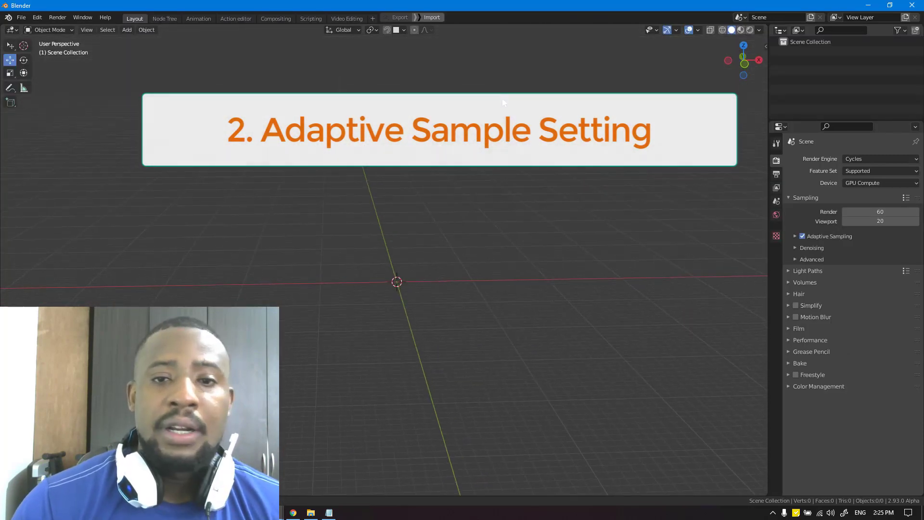
pyautogui.hotkey('shift', 'a')
pyautogui.click(541, 179)
pyautogui.moveTo(542, 179); pyautogui.dragTo(456, 278, button='middle')
pyautogui.write('s10')
pyautogui.press('Return')
pyautogui.scroll(3, 446, 308)
pyautogui.scroll(-2, 523, 262)
pyautogui.scroll(3, 427, 258)
# Step: Bring the plane into Edit Mode and back to Object Mode, and deselect it with the Move tool active
pyautogui.press('Tab')
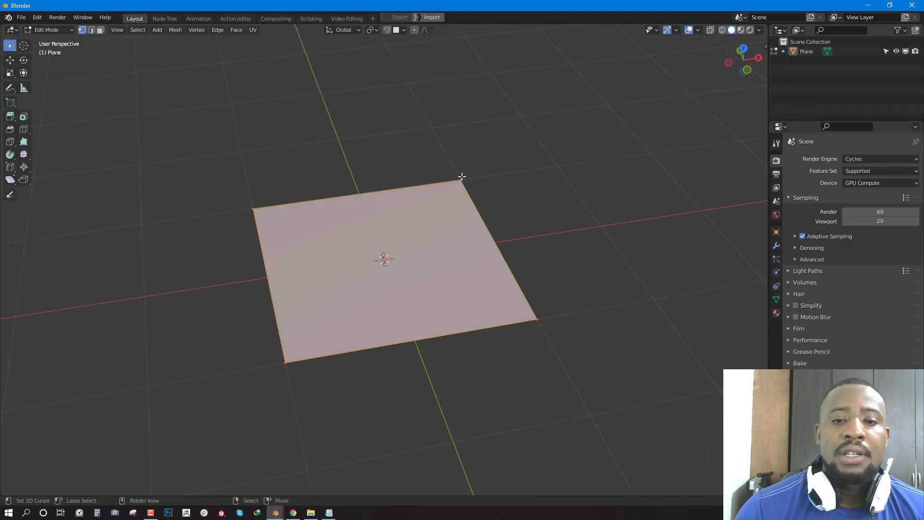
pyautogui.press('Tab')
pyautogui.hotkey('alt', 'a')
pyautogui.hotkey('shift', 'space')
pyautogui.press('g')
pyautogui.moveTo(468, 217); pyautogui.dragTo(450, 219, button='middle')
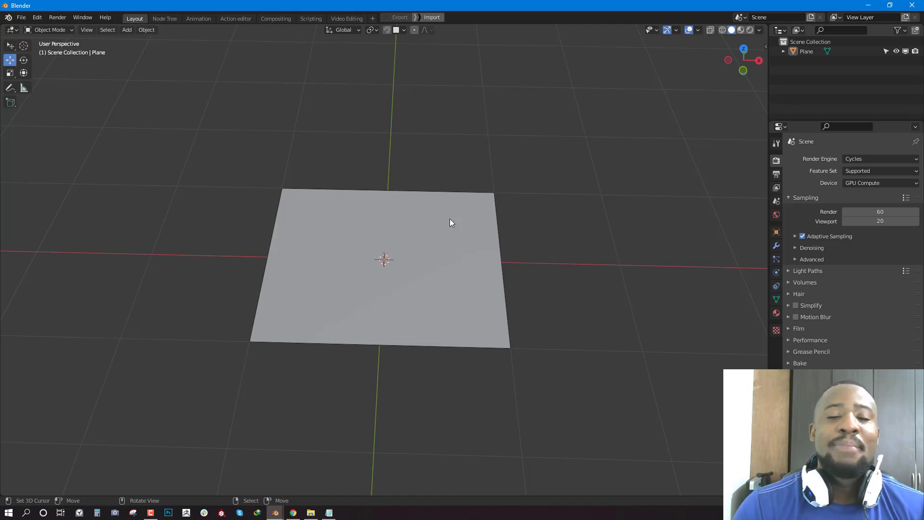
pyautogui.scroll(-3, 458, 240)
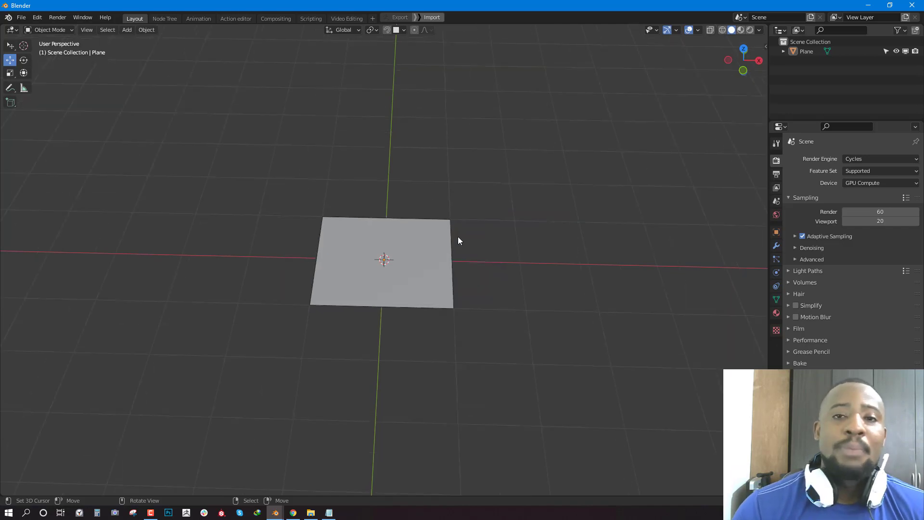
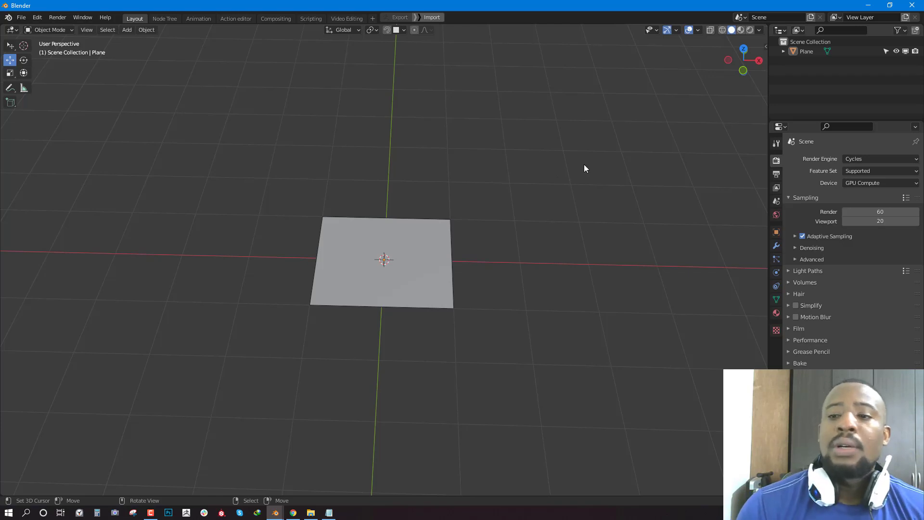
# Step: Expand the Adaptive Sampling settings to examine the noise threshold and minimum samples
pyautogui.moveTo(564, 181); pyautogui.dragTo(557, 178, button='middle')
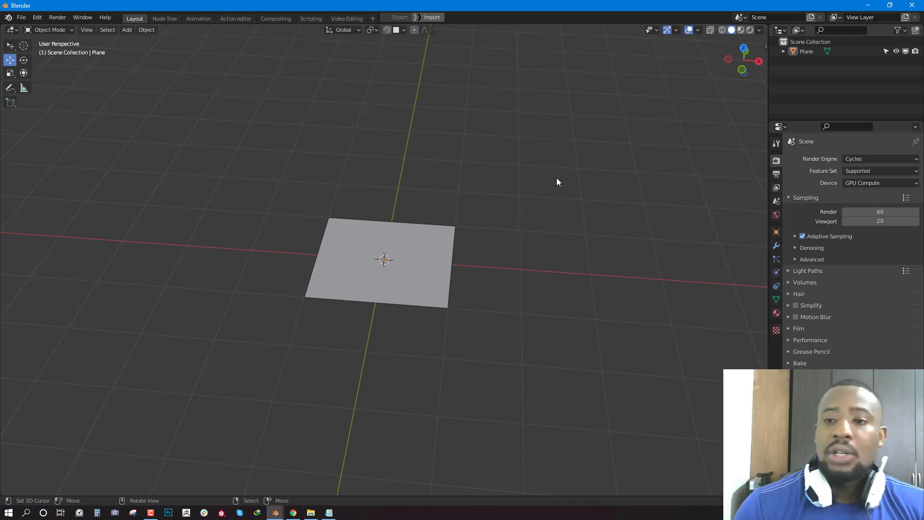
pyautogui.click(843, 237)
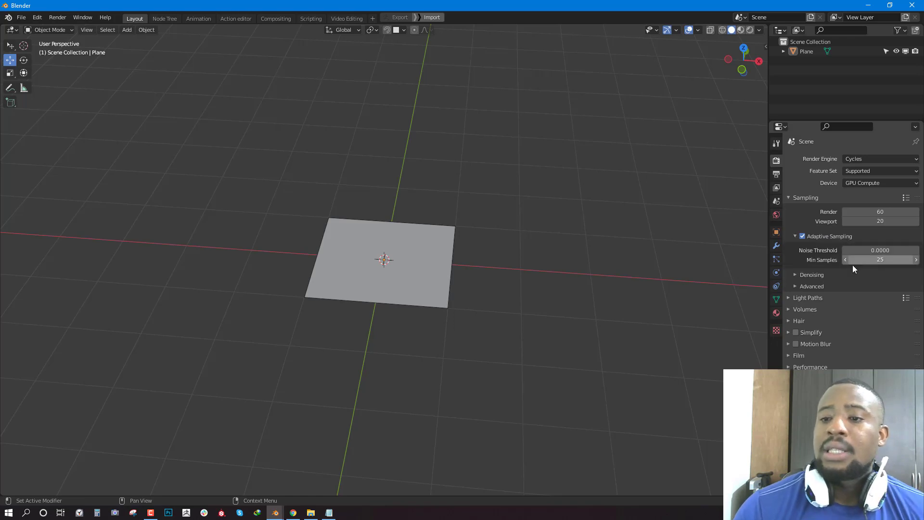
pyautogui.moveTo(419, 223); pyautogui.dragTo(606, 234, button='middle')
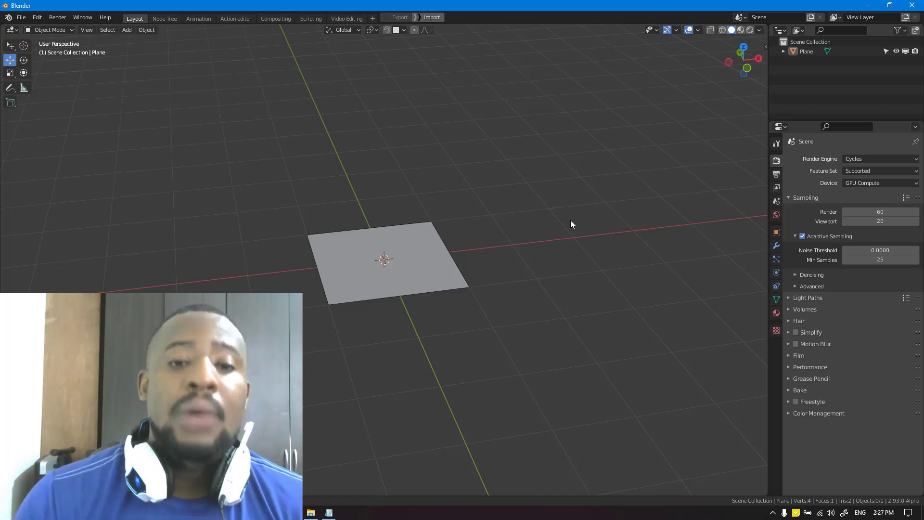
# Step: Select the plane and scale it up uniformly by a factor of about 4.7
pyautogui.click(398, 262)
pyautogui.press('s')
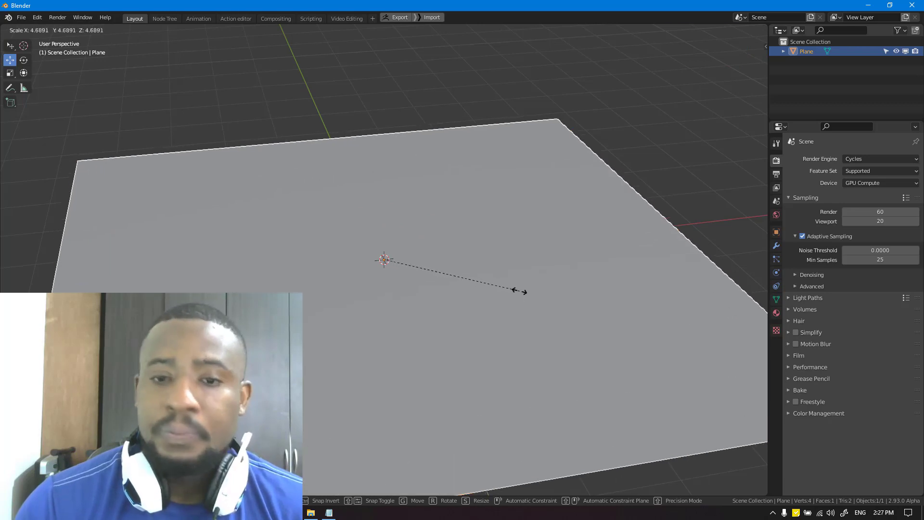
pyautogui.rightClick(520, 291)
pyautogui.moveTo(514, 288); pyautogui.dragTo(456, 276, button='middle')
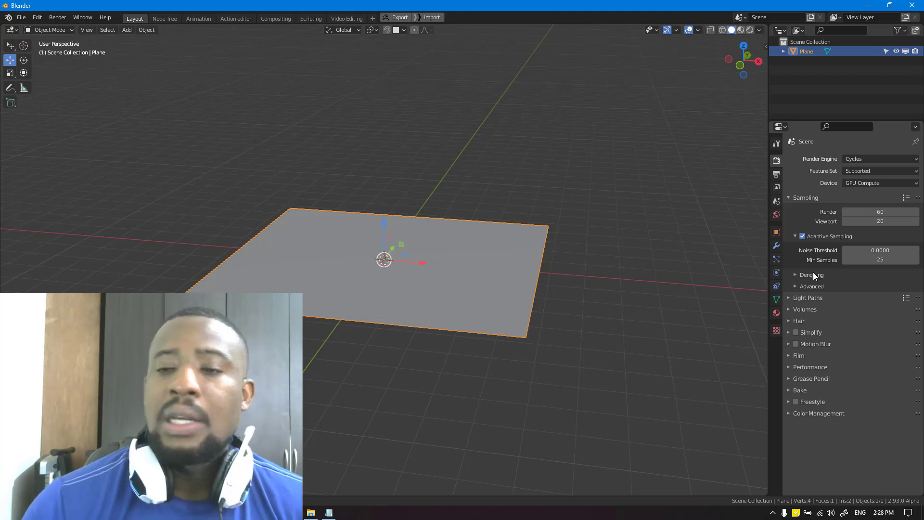
pyautogui.moveTo(482, 256); pyautogui.dragTo(505, 257, button='middle')
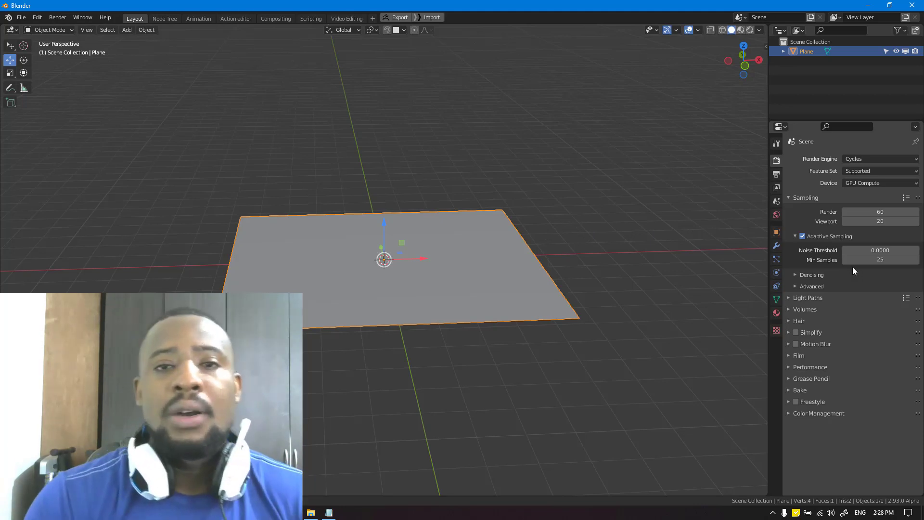
# Step: Add a UV sphere in front view, move it up and left of the origin, and place a duplicate to its right
pyautogui.press('KP_1')
pyautogui.hotkey('shift', 'a')
pyautogui.moveTo(460, 120)
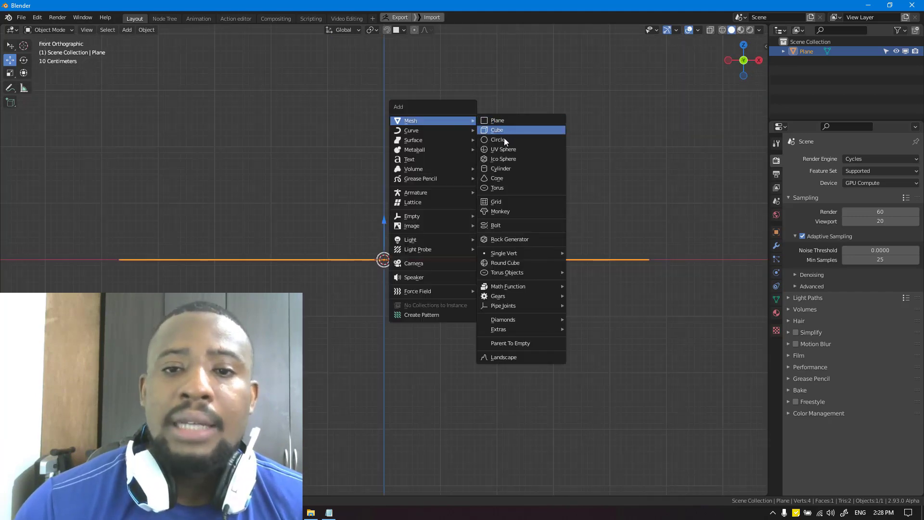
pyautogui.click(500, 150)
pyautogui.hotkey('ctrl', 'z')
pyautogui.hotkey('ctrl', 'shift', 'z')
pyautogui.moveTo(398, 259); pyautogui.dragTo(357, 216)
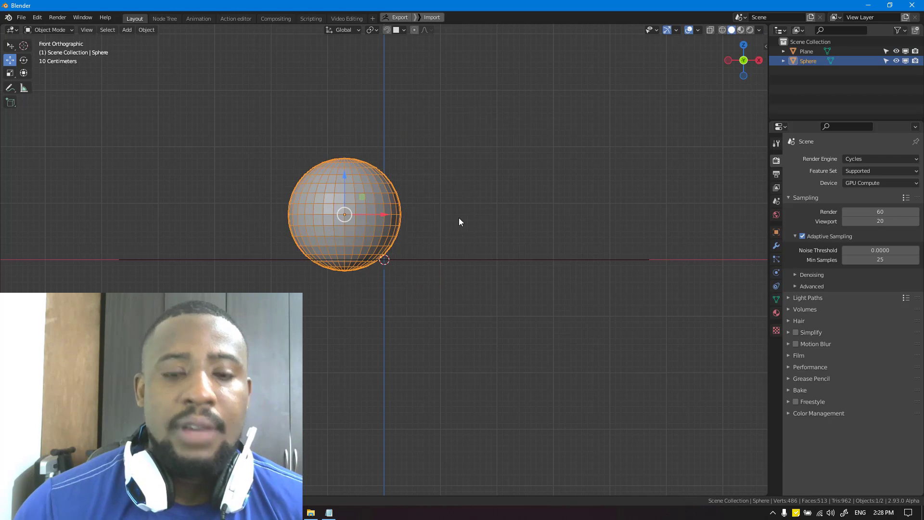
pyautogui.hotkey('shift', 'd')
pyautogui.click(510, 227)
# Step: Add a camera, align it to a slightly raised view of both spheres and adjust its position to frame them
pyautogui.moveTo(511, 226); pyautogui.dragTo(513, 243, button='middle')
pyautogui.hotkey('shift', 'a')
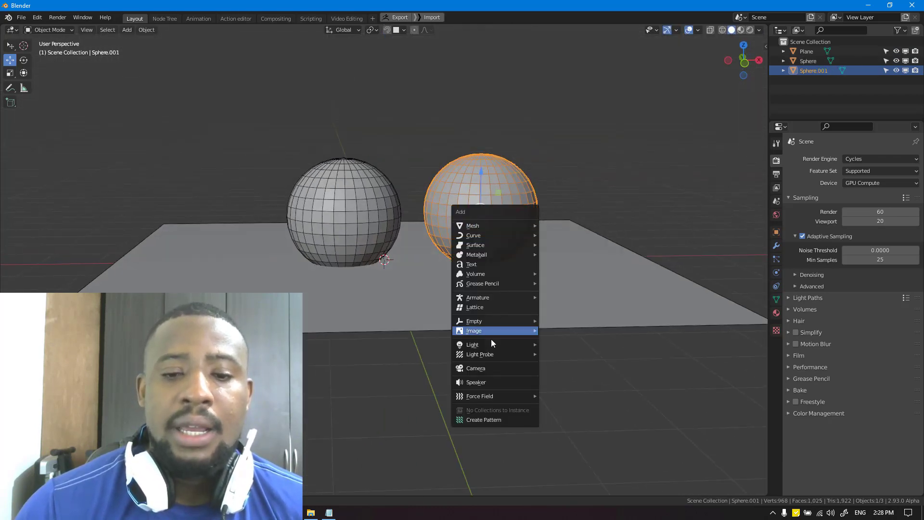
pyautogui.click(488, 367)
pyautogui.press('ctrl+alt+KP_0')
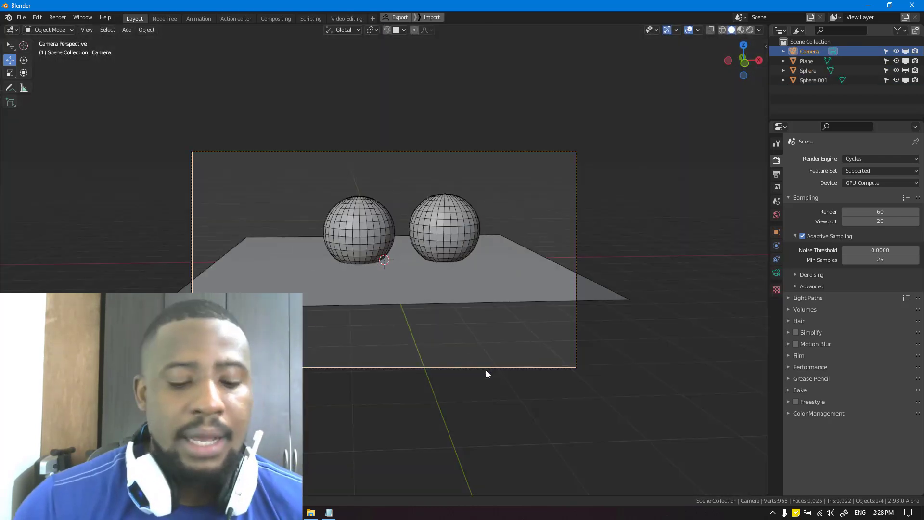
pyautogui.press('g')
pyautogui.click(489, 227)
# Step: Open the World shader nodes in the Node Tree workspace and load an environment image from the Hdri folder
pyautogui.click(165, 18)
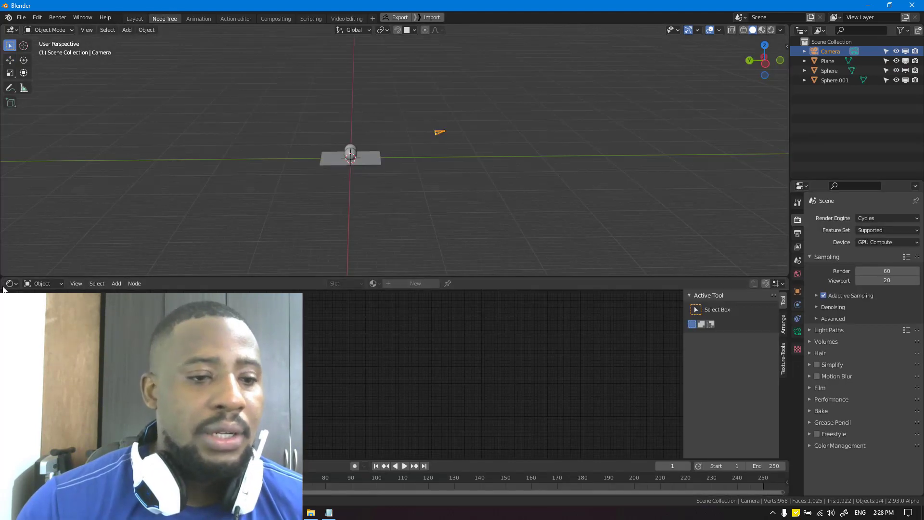
pyautogui.hotkey('ctrl', 't')
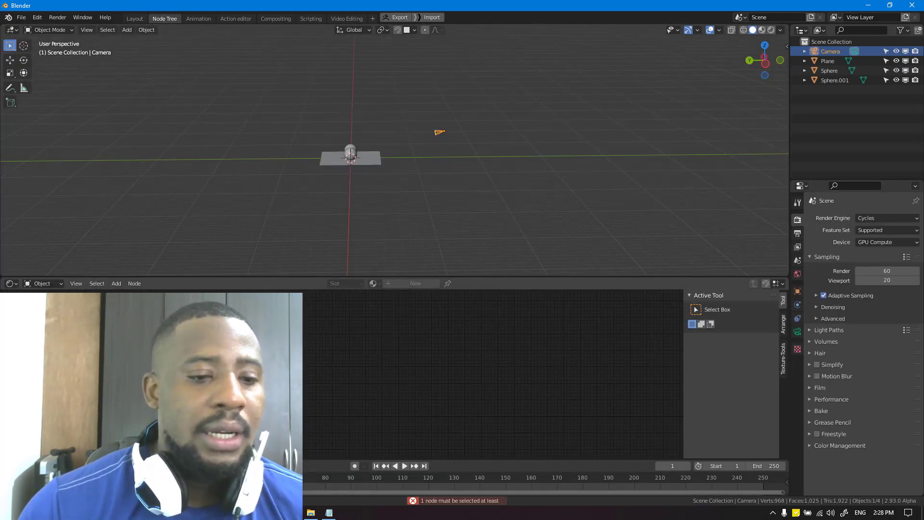
pyautogui.click(44, 283)
pyautogui.click(46, 306)
pyautogui.click(381, 354)
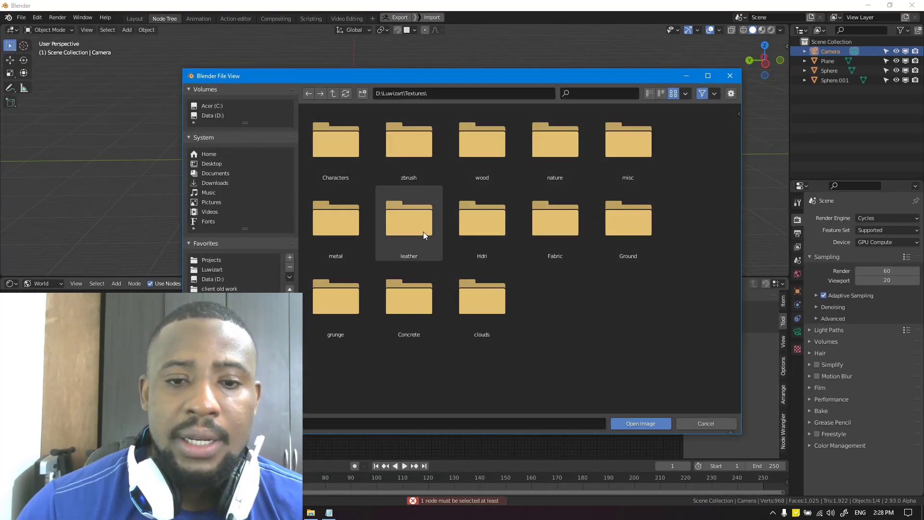
pyautogui.doubleClick(486, 235)
pyautogui.doubleClick(625, 206)
# Step: Select the plane and darken its material's base color to a dark grey
pyautogui.moveTo(581, 241); pyautogui.dragTo(312, 227, button='middle')
pyautogui.click(345, 183)
pyautogui.click(797, 372)
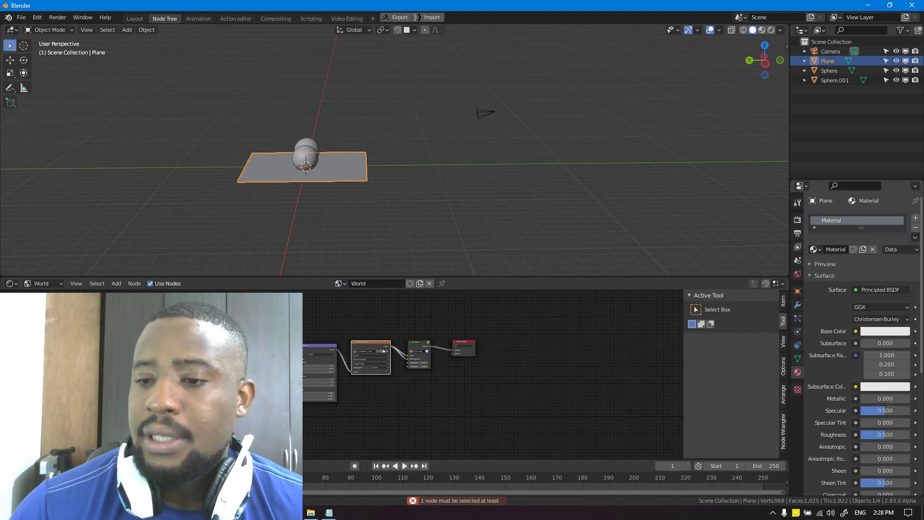
pyautogui.click(893, 332)
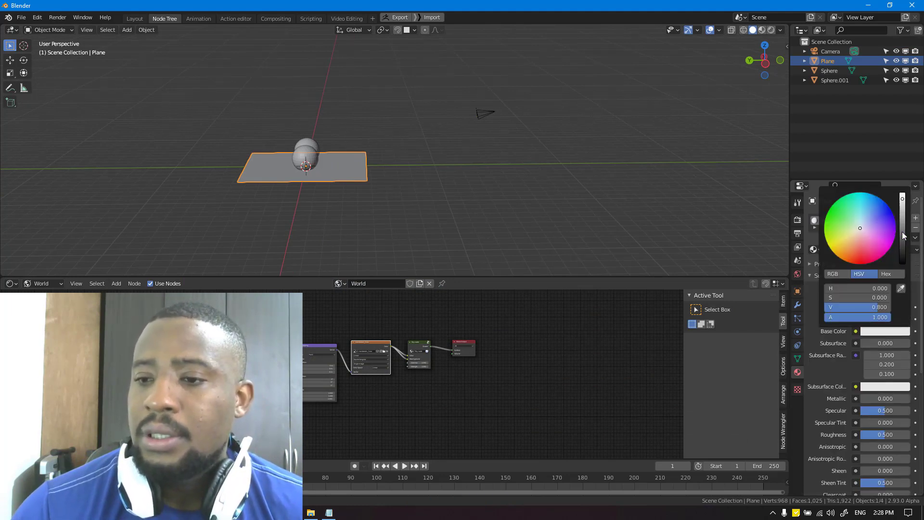
pyautogui.moveTo(905, 236); pyautogui.dragTo(903, 258)
# Step: In camera view, raise both spheres slightly along the Z axis and shade them smooth
pyautogui.press('KP_0')
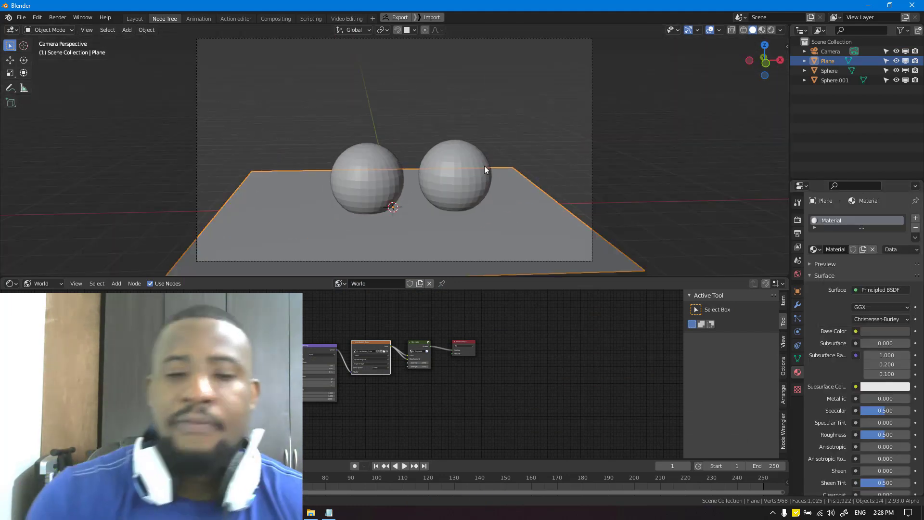
pyautogui.click(484, 166)
pyautogui.keyDown('shift'); pyautogui.click(392, 172); pyautogui.keyUp('shift')
pyautogui.press('g')
pyautogui.press('z')
pyautogui.click(487, 103)
pyautogui.rightClick(487, 102)
pyautogui.click(509, 86)
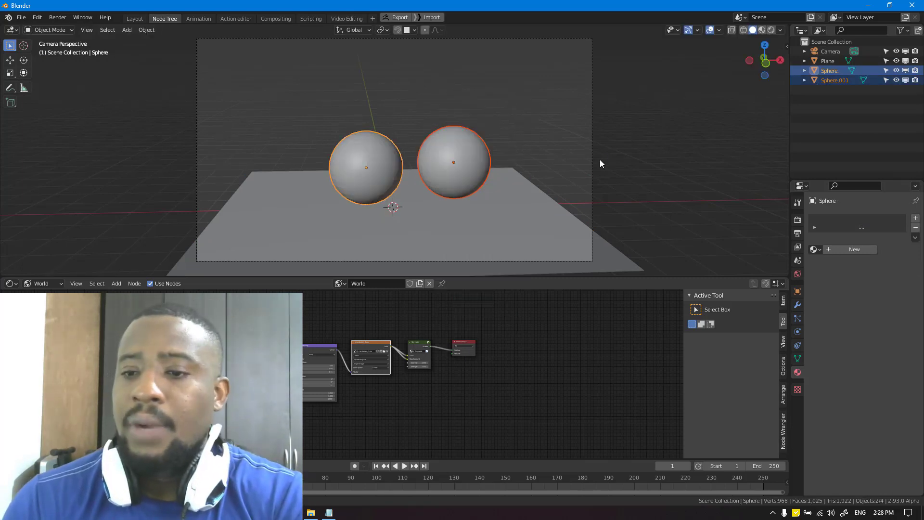
# Step: Expand the Denoising settings, render the scene from the camera and examine the shading on the spheres up close
pyautogui.press('F12')
pyautogui.click(799, 221)
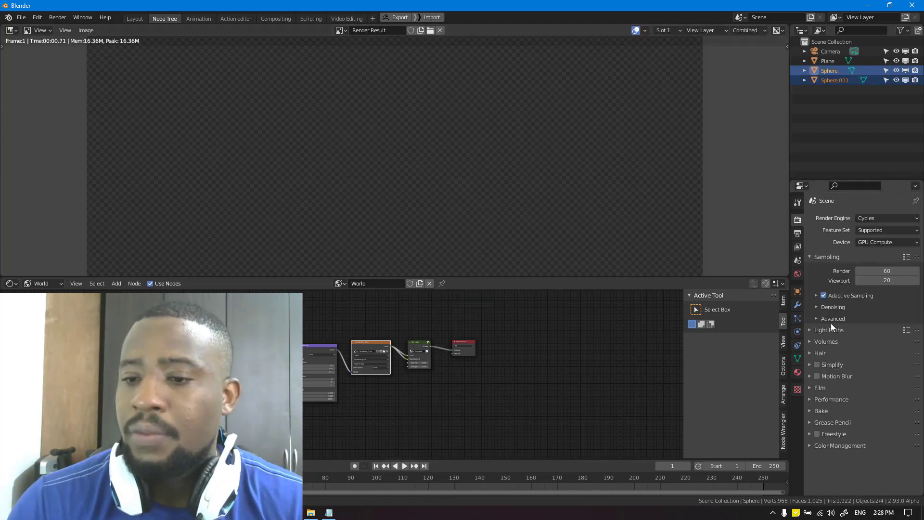
pyautogui.click(825, 307)
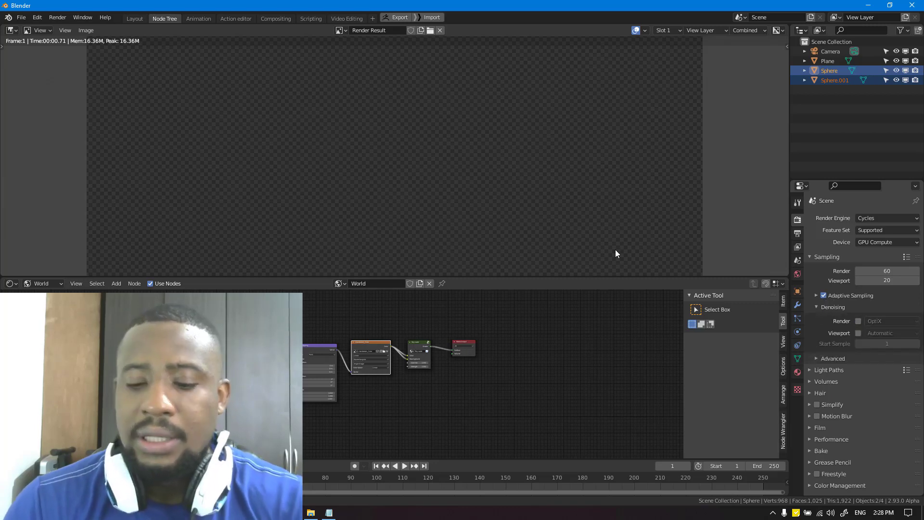
pyautogui.press('F12')
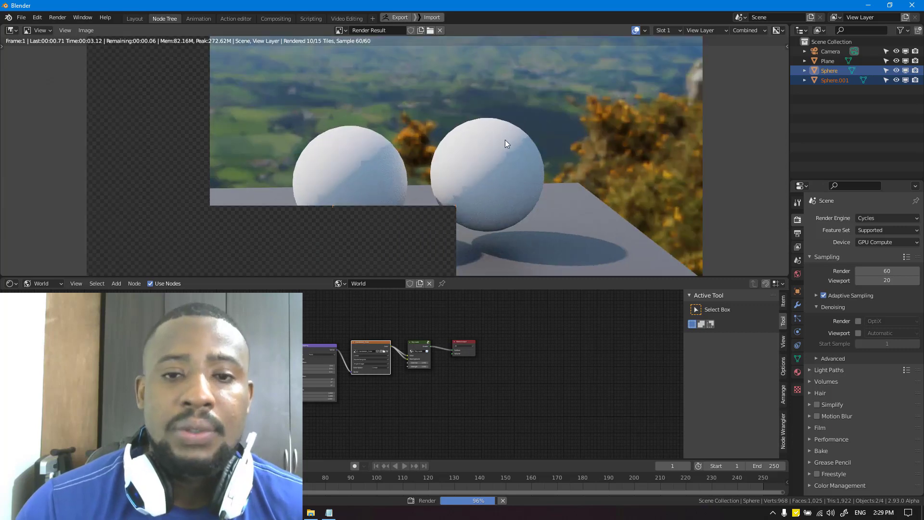
pyautogui.scroll(-2, 516, 149)
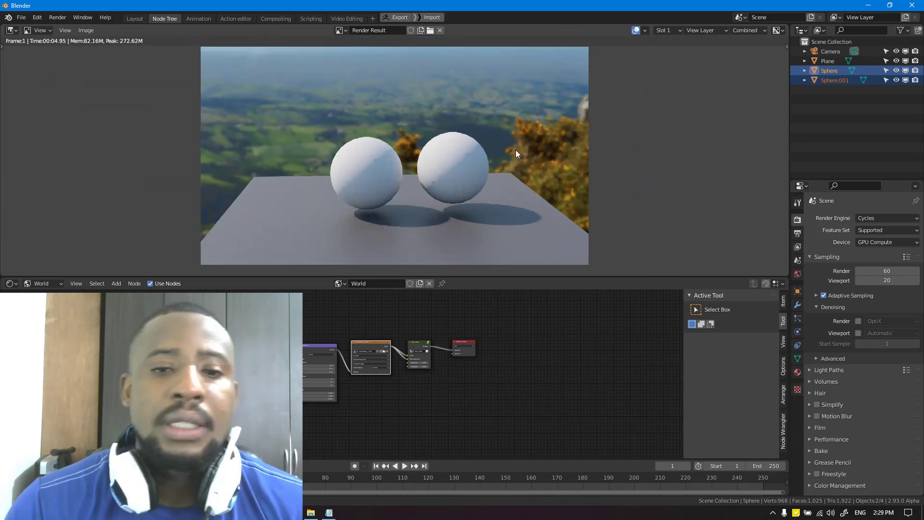
pyautogui.scroll(4, 516, 149)
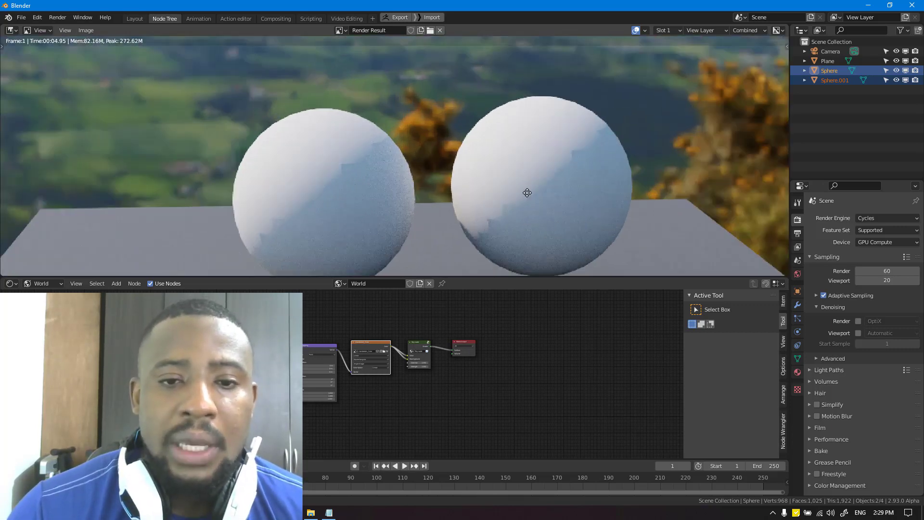
pyautogui.moveTo(528, 197); pyautogui.dragTo(494, 137, button='middle')
pyautogui.scroll(-2, 530, 136)
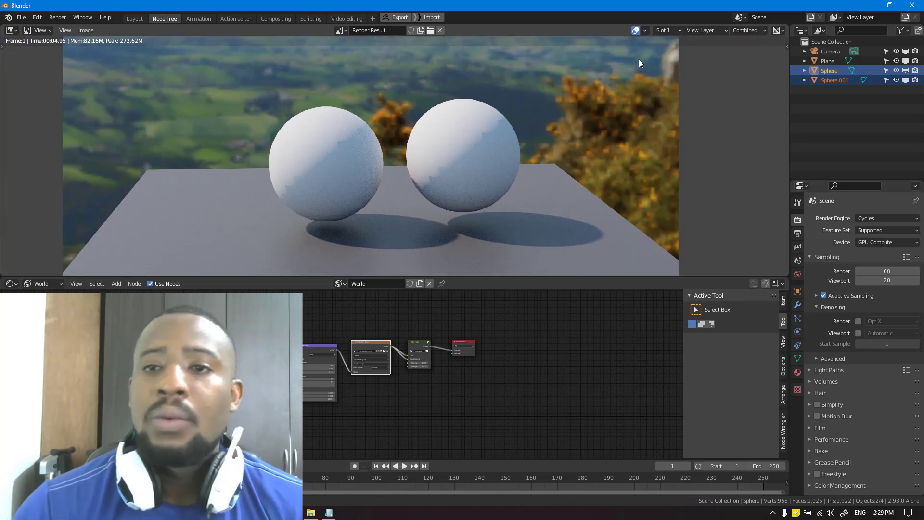
# Step: Switch the render result to Slot 2 and enable render denoising with OptiX
pyautogui.click(670, 30)
pyautogui.click(677, 51)
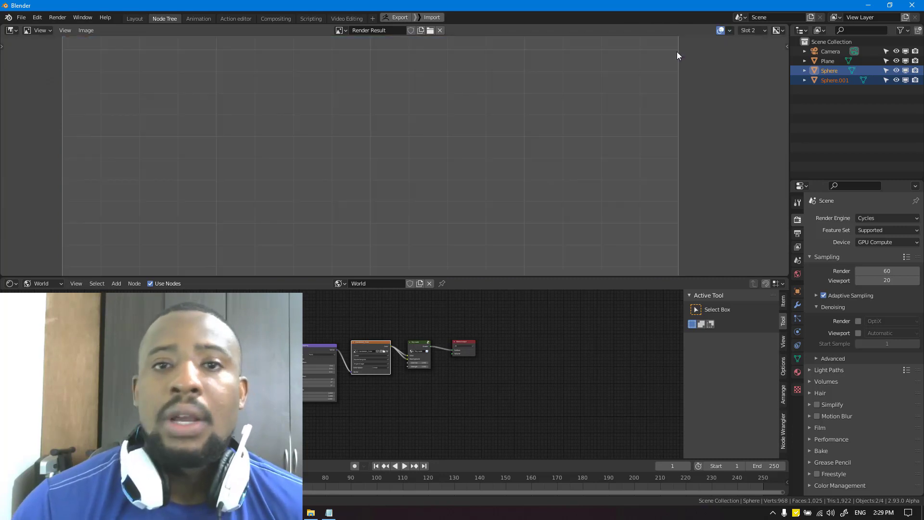
pyautogui.click(858, 321)
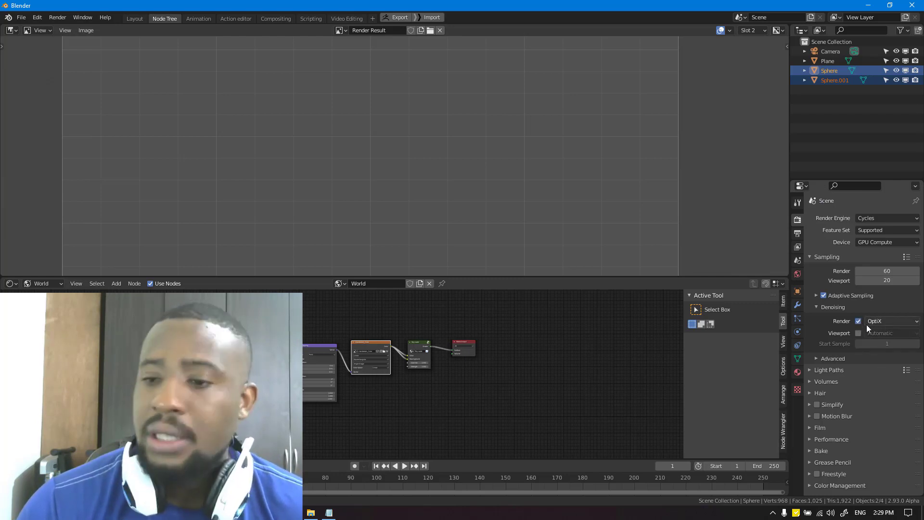
pyautogui.click(840, 307)
pyautogui.click(834, 308)
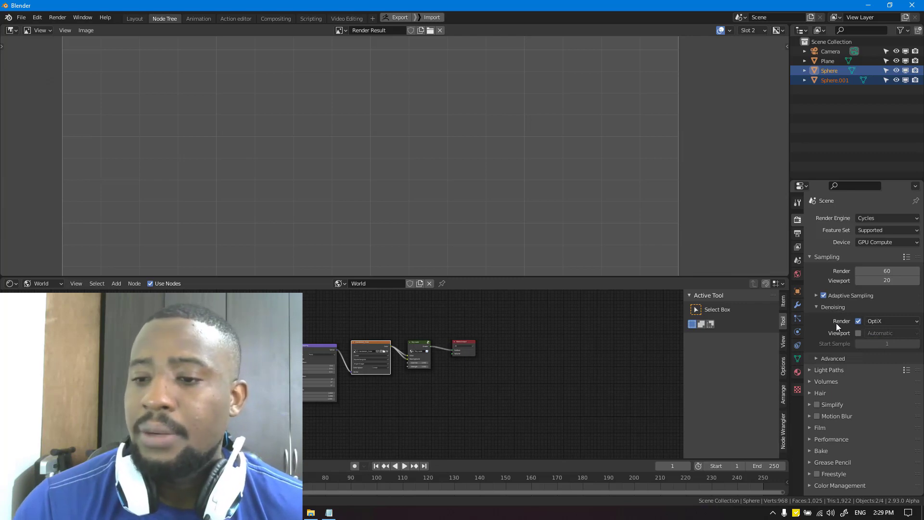
# Step: Toggle viewport denoising on and off, set the render denoiser to NLM and render the scene
pyautogui.click(858, 333)
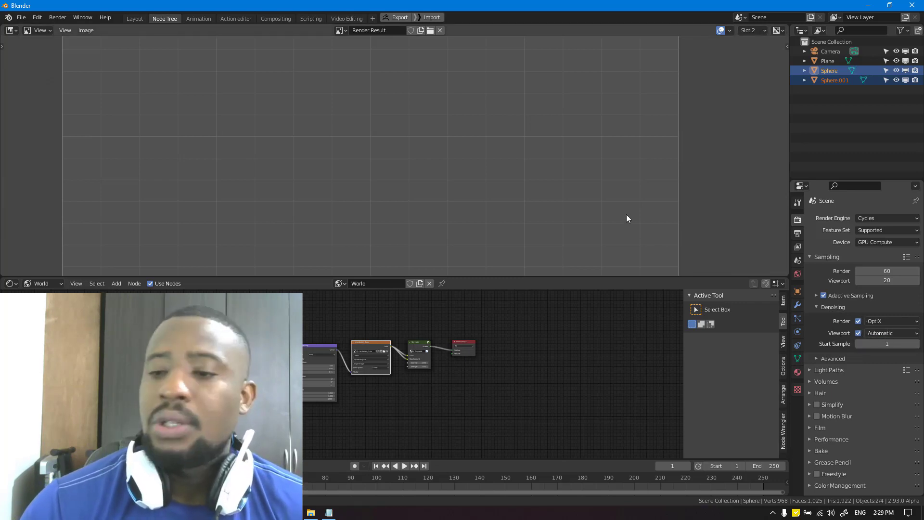
pyautogui.click(858, 334)
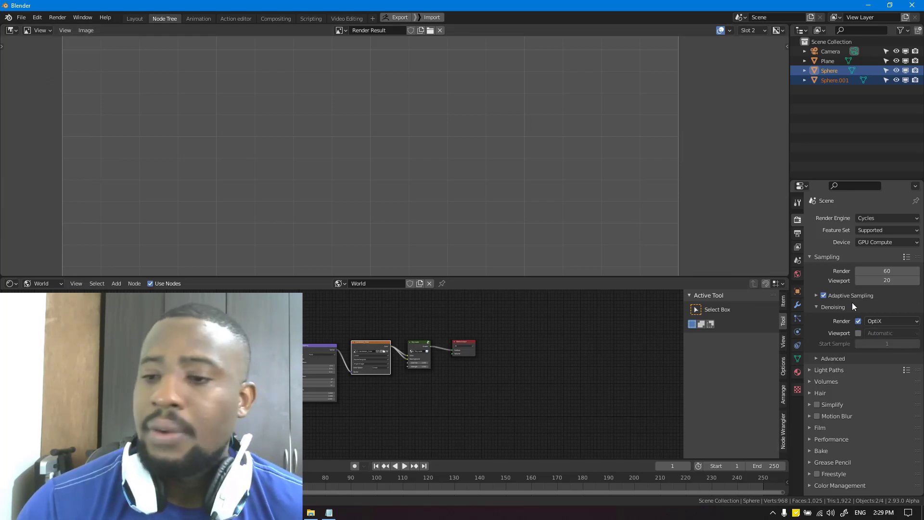
pyautogui.click(899, 321)
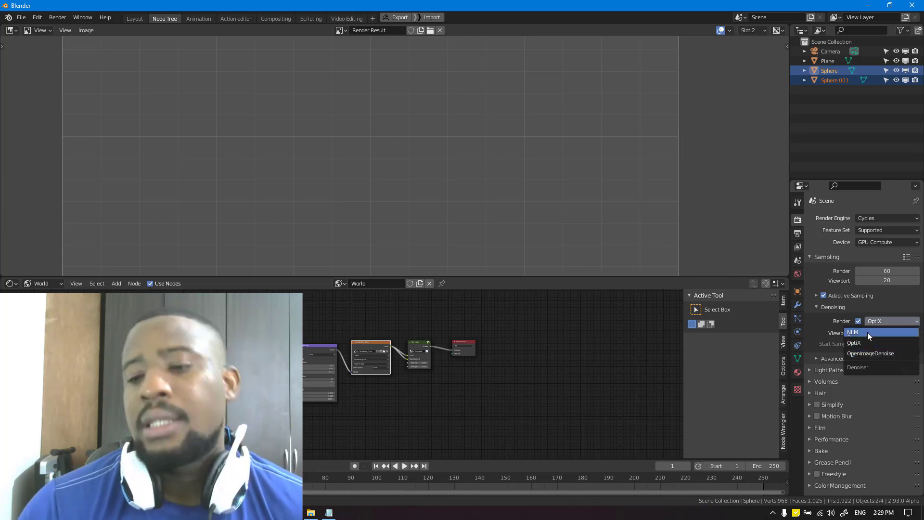
pyautogui.click(868, 332)
pyautogui.scroll(-4, 454, 145)
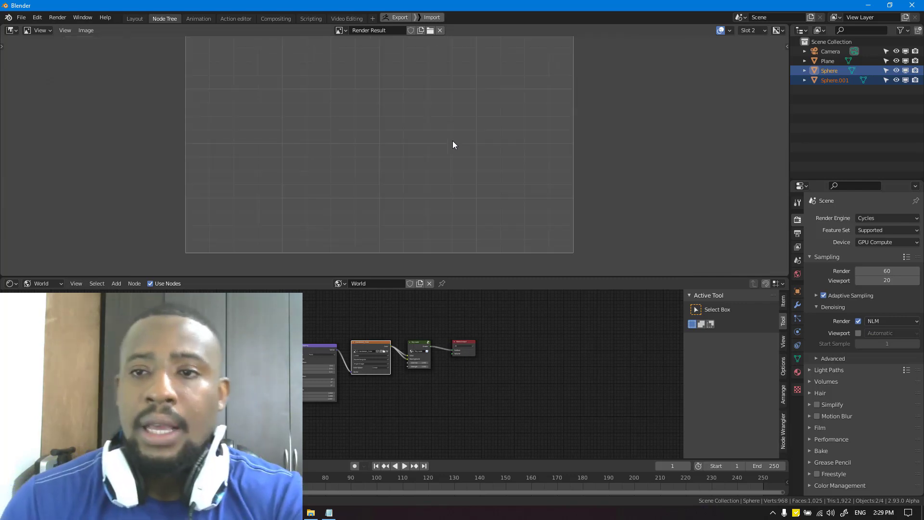
pyautogui.press('F12')
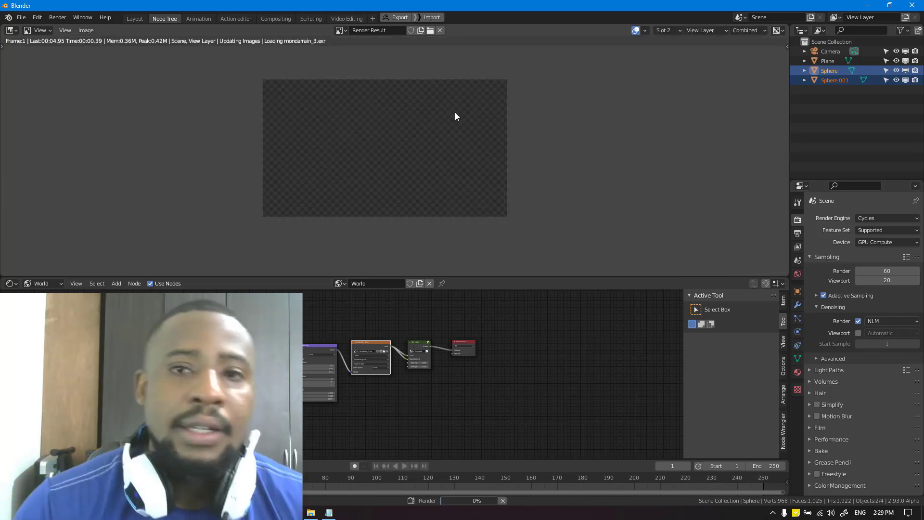
pyautogui.scroll(1, 466, 103)
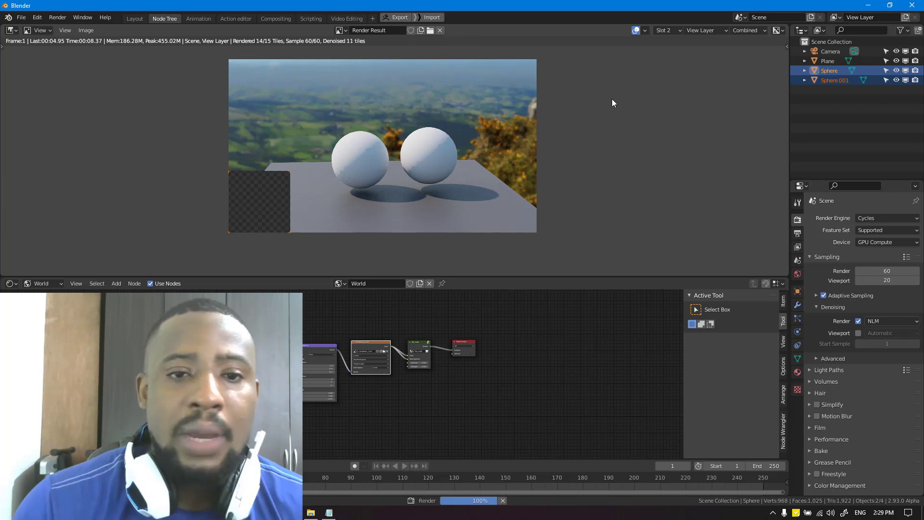
# Step: Examine the spheres and their shadows up close in the NLM-denoised render
pyautogui.scroll(1, 611, 108)
pyautogui.scroll(6, 609, 117)
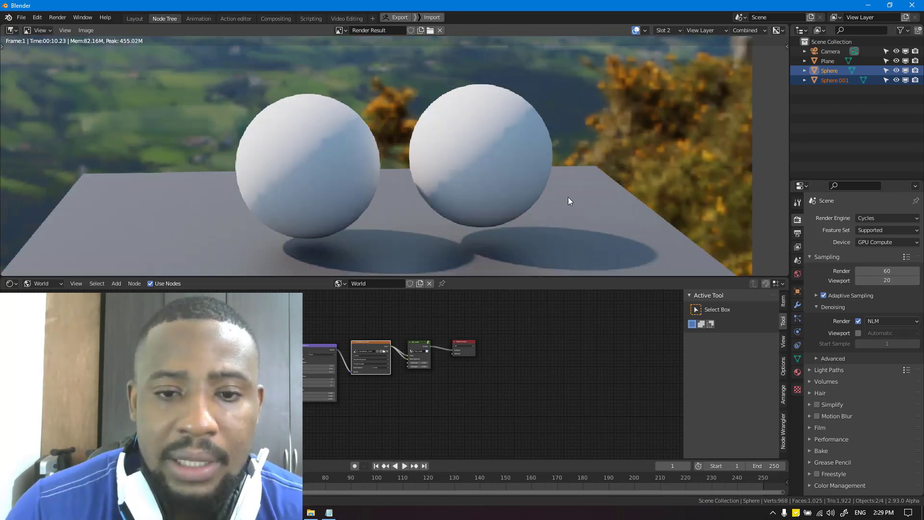
pyautogui.scroll(-1, 543, 142)
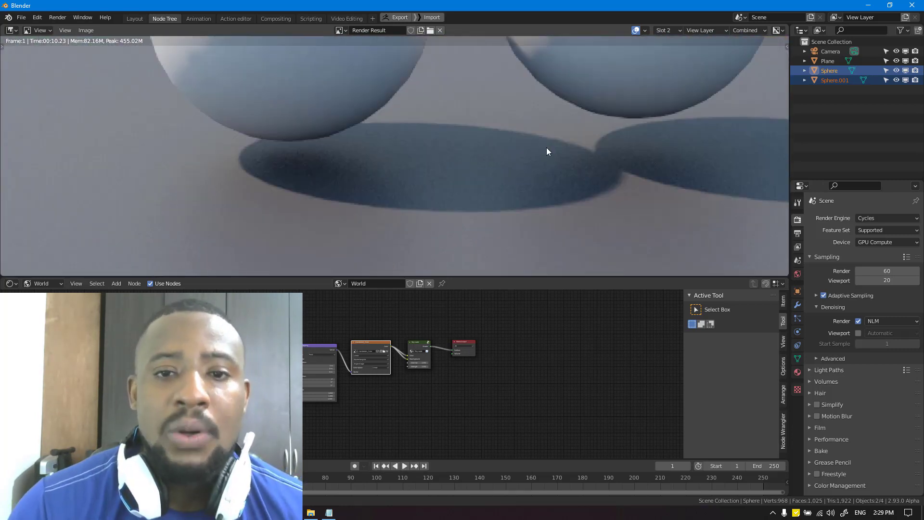
pyautogui.scroll(-2, 547, 151)
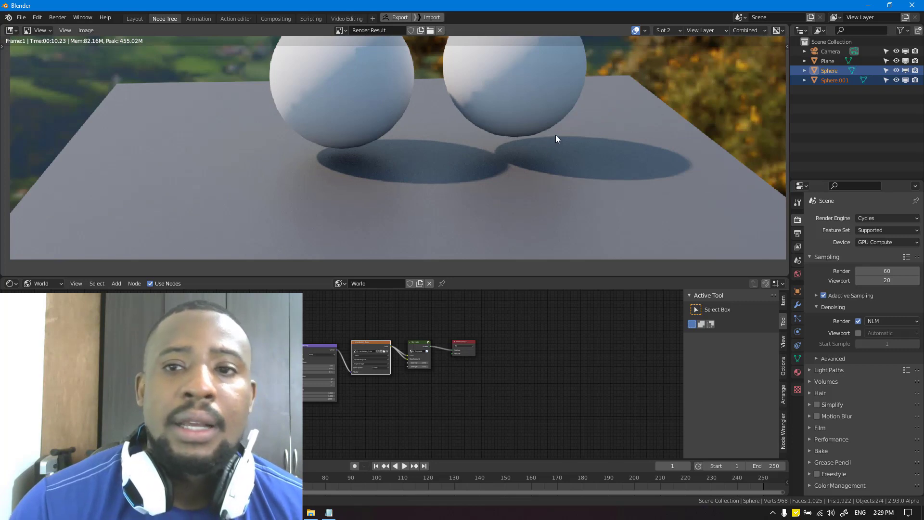
pyautogui.moveTo(581, 108); pyautogui.dragTo(579, 138, button='middle')
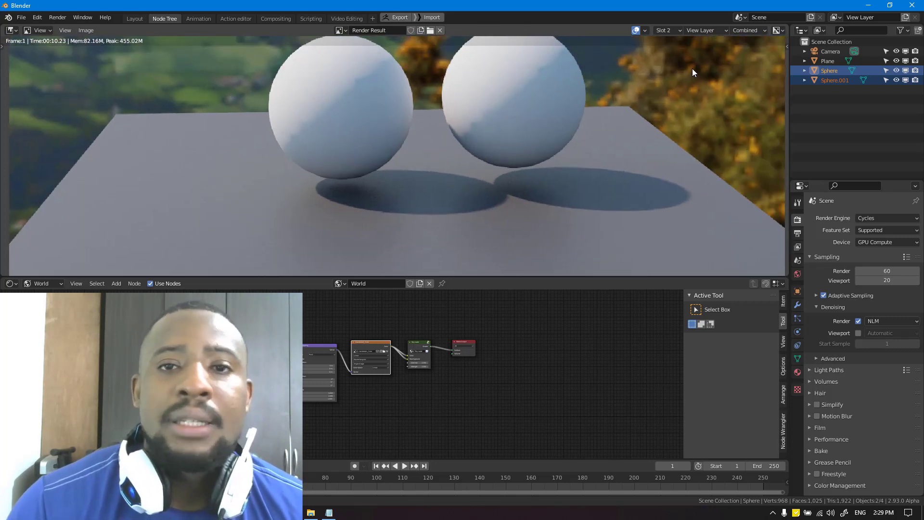
pyautogui.scroll(-3, 693, 53)
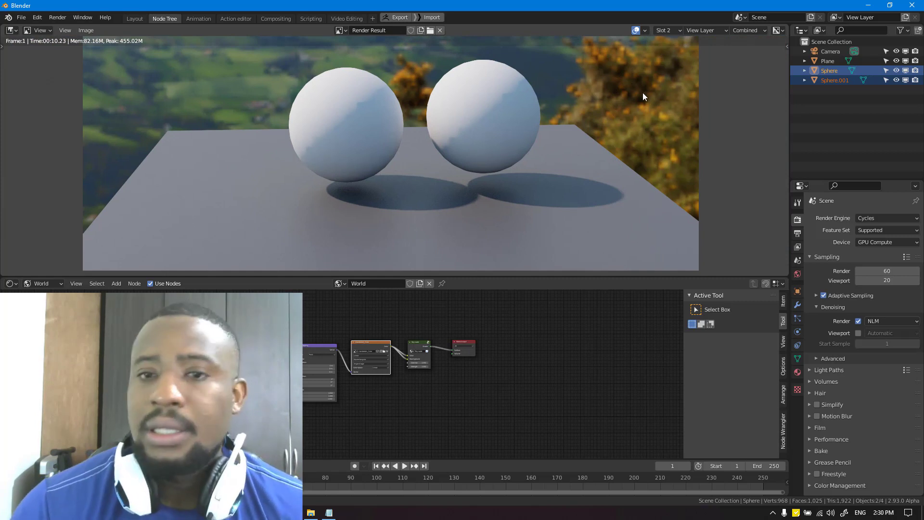
# Step: Switch the render result to Slot 3
pyautogui.click(663, 31)
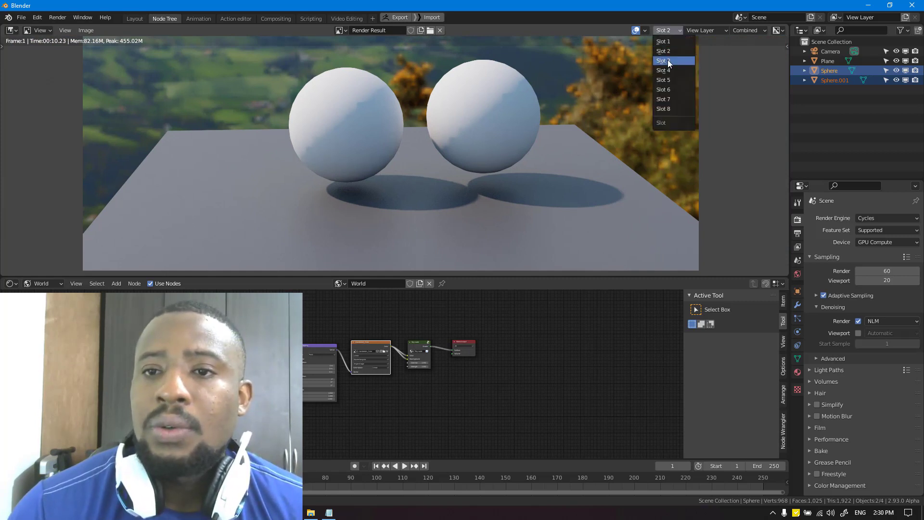
pyautogui.click(668, 61)
pyautogui.click(882, 321)
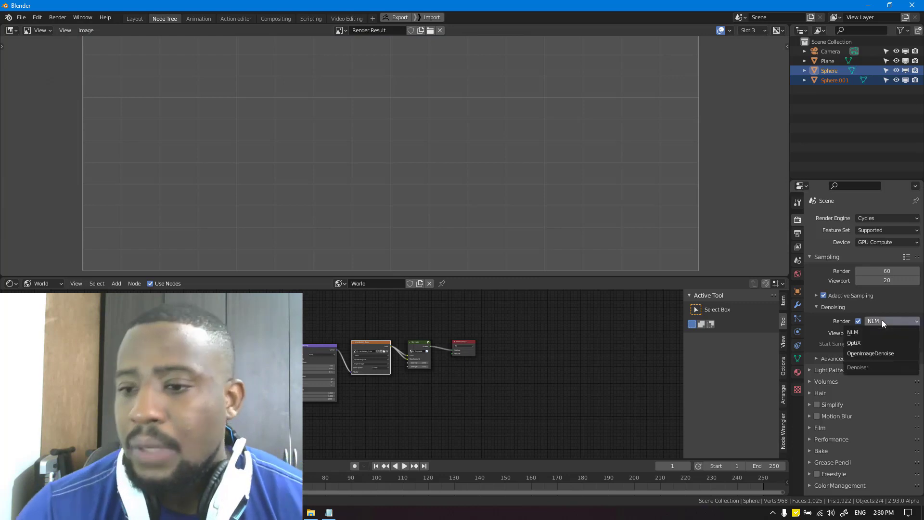
# Step: Collapse the view layer's Passes settings, review its Denoising settings and return to the render settings
pyautogui.click(800, 236)
pyautogui.click(798, 246)
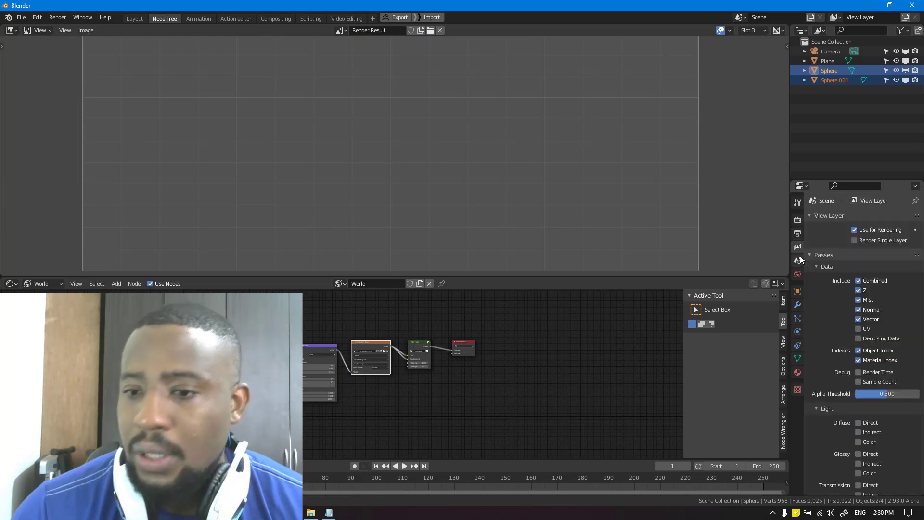
pyautogui.click(798, 233)
pyautogui.click(798, 246)
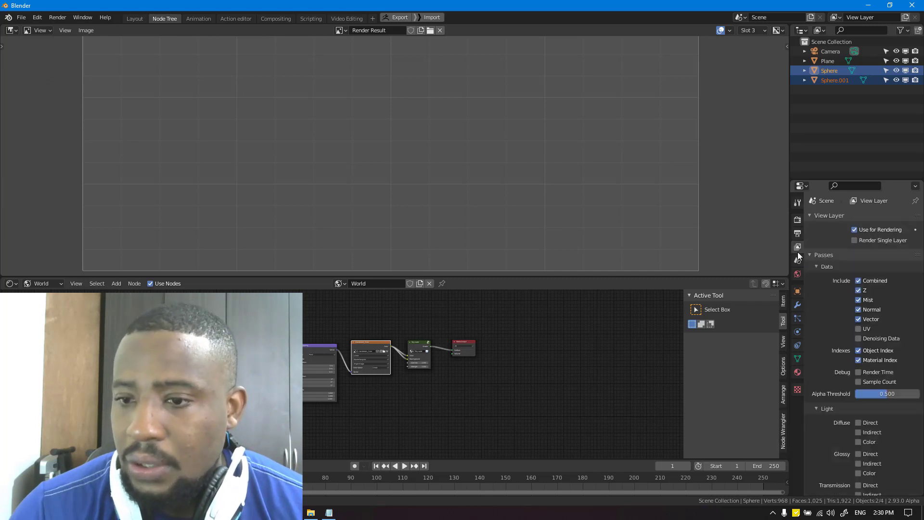
pyautogui.click(824, 254)
pyautogui.click(833, 290)
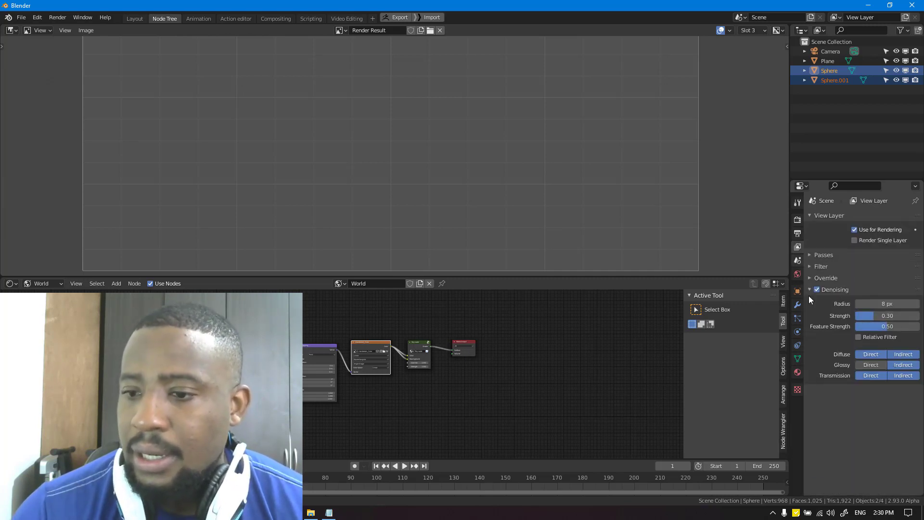
pyautogui.click(800, 219)
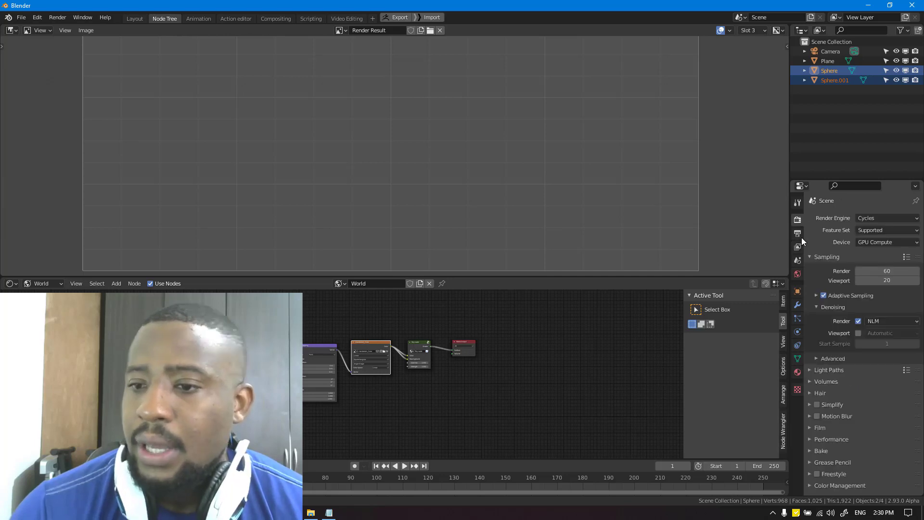
# Step: Set the render denoiser to OpenImageDenoise and render the scene into Slot 3
pyautogui.click(881, 322)
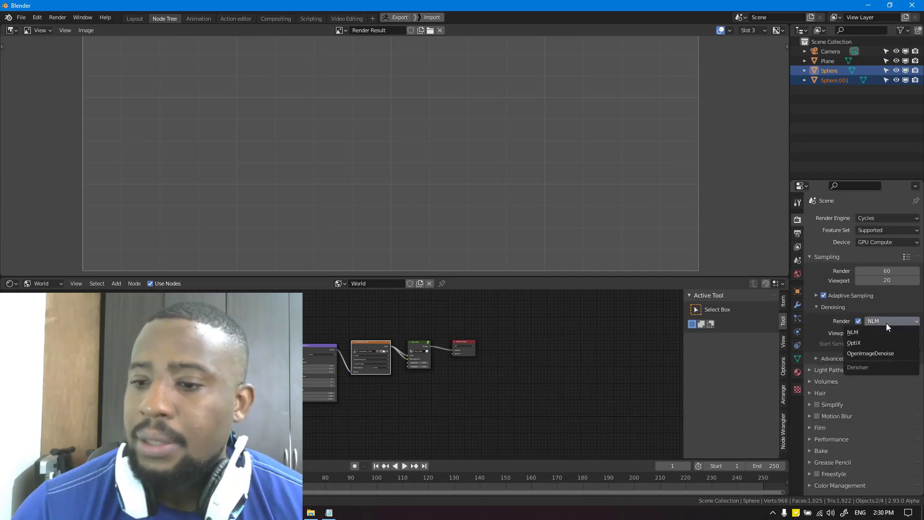
pyautogui.click(880, 353)
pyautogui.press('F12')
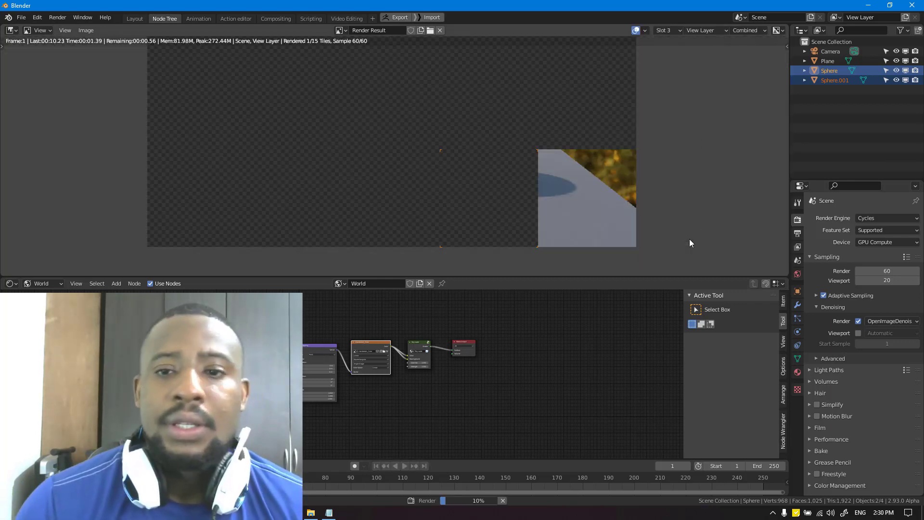
pyautogui.moveTo(672, 218); pyautogui.dragTo(652, 208, button='middle')
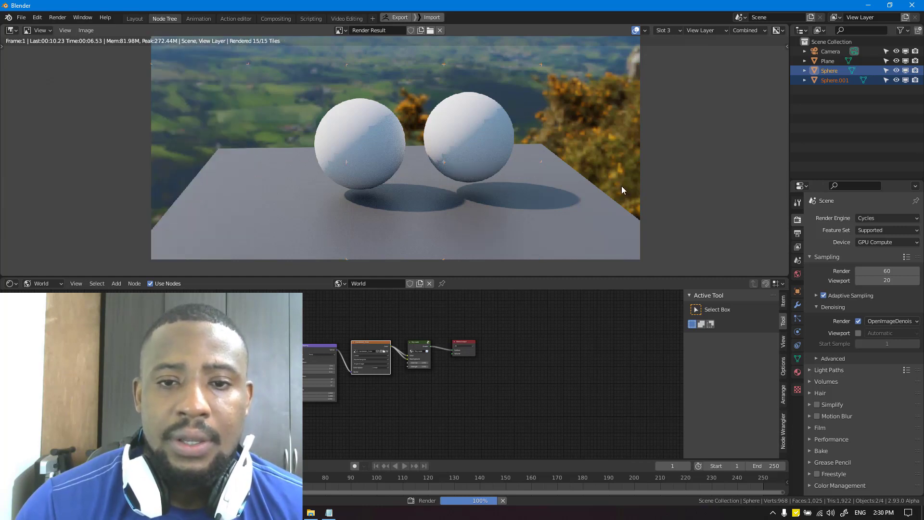
# Step: Examine the sphere shading and the shadows on the plane in the OpenImageDenoise render
pyautogui.scroll(-1, 622, 195)
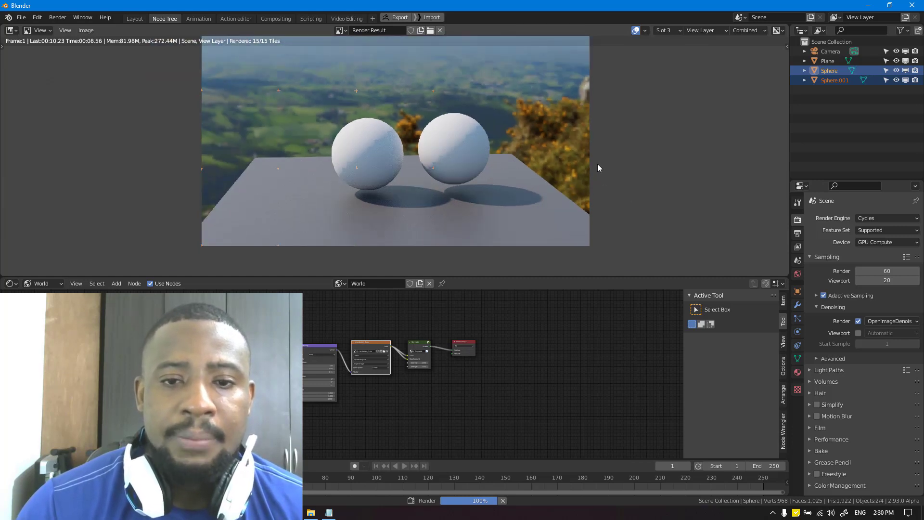
pyautogui.scroll(4, 598, 167)
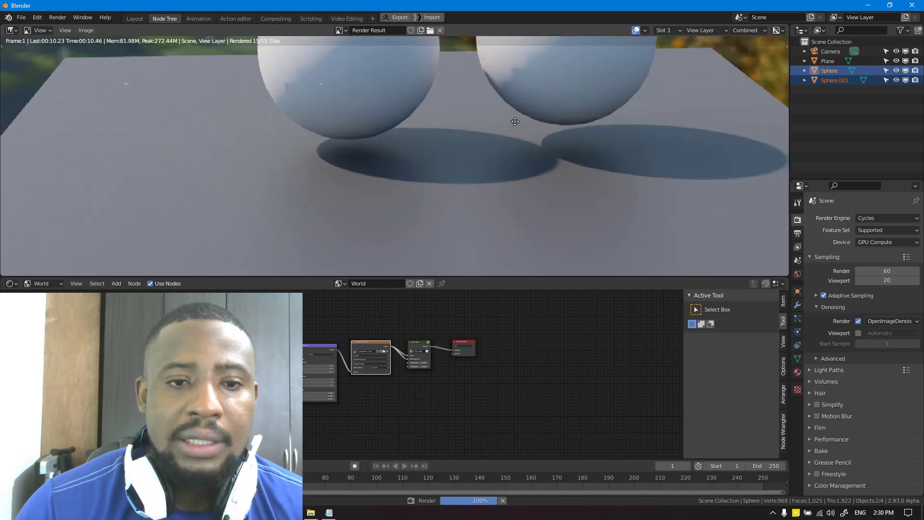
pyautogui.scroll(-1, 530, 137)
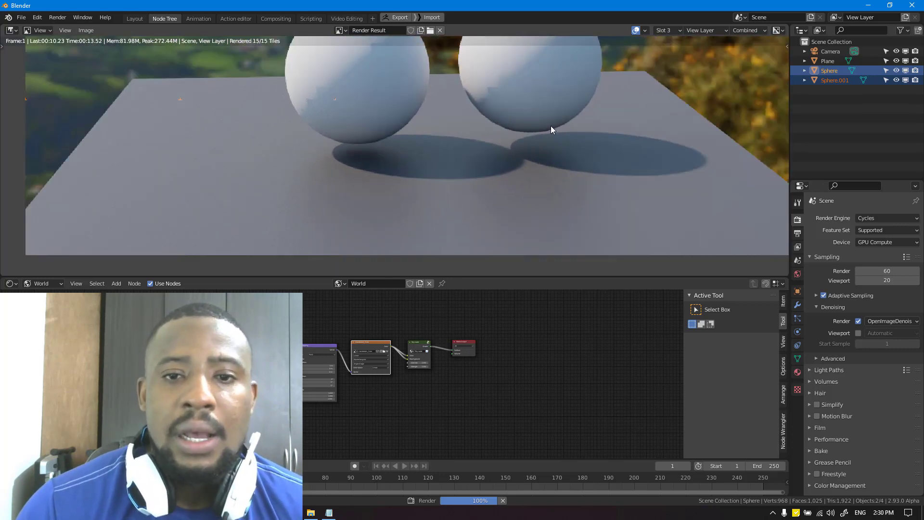
pyautogui.moveTo(550, 123); pyautogui.dragTo(533, 181, button='middle')
pyautogui.scroll(-1, 532, 180)
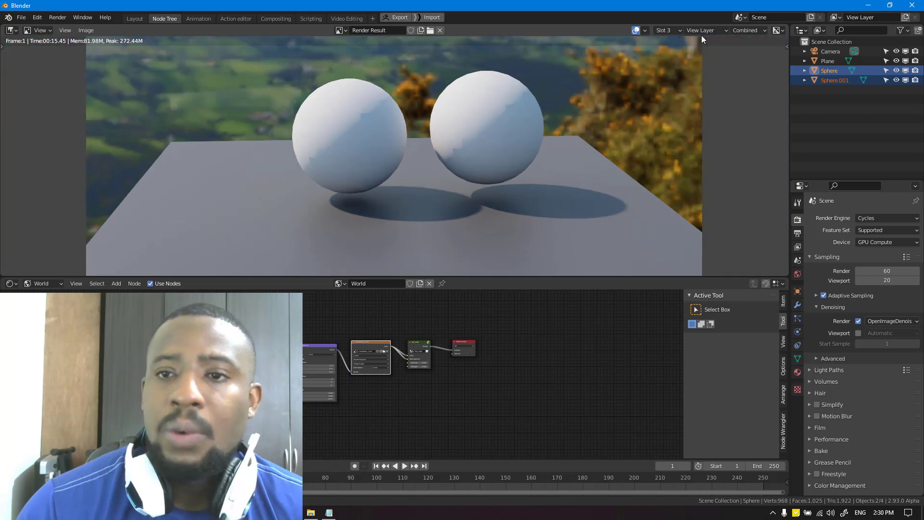
# Step: Compare the NLM render in Slot 2 with the OpenImageDenoise render in Slot 3
pyautogui.click(663, 30)
pyautogui.click(666, 52)
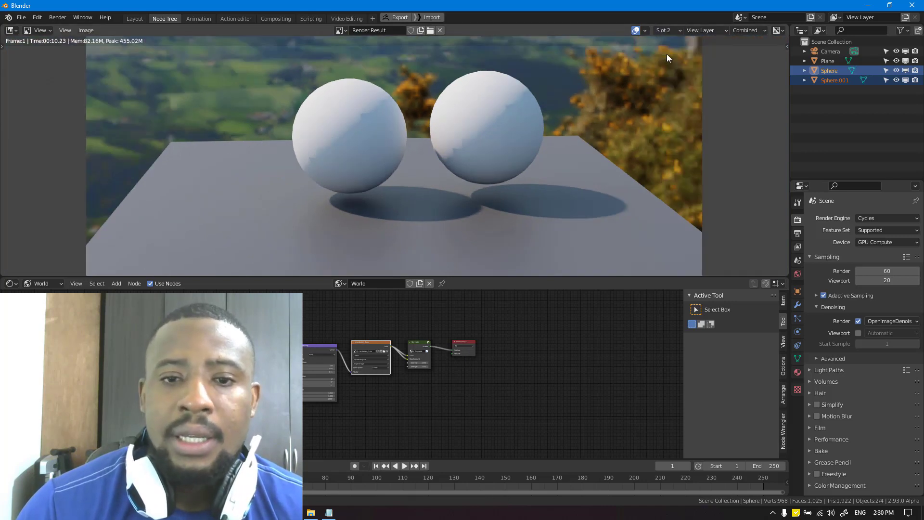
pyautogui.click(678, 30)
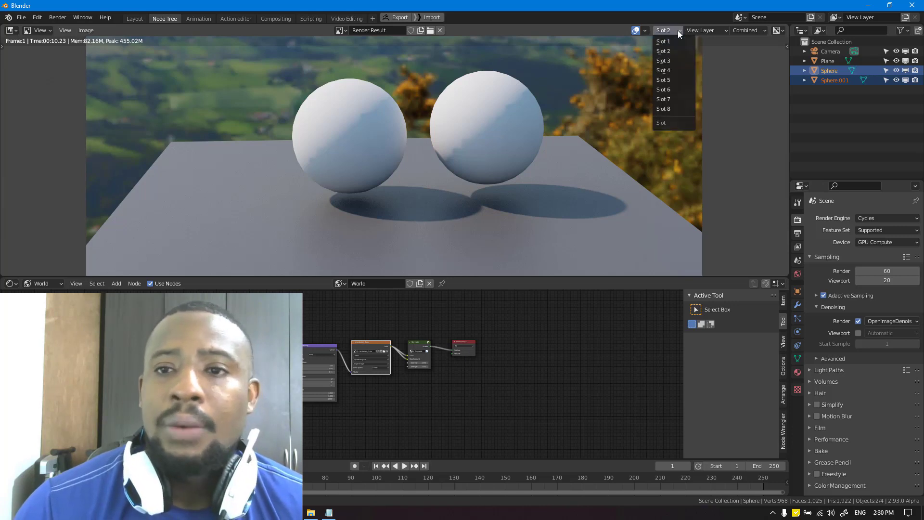
pyautogui.click(670, 61)
pyautogui.moveTo(503, 209); pyautogui.dragTo(487, 144, button='middle')
# Step: Switch the render result to Slot 2, set the render denoiser to OptiX and render the scene
pyautogui.click(674, 30)
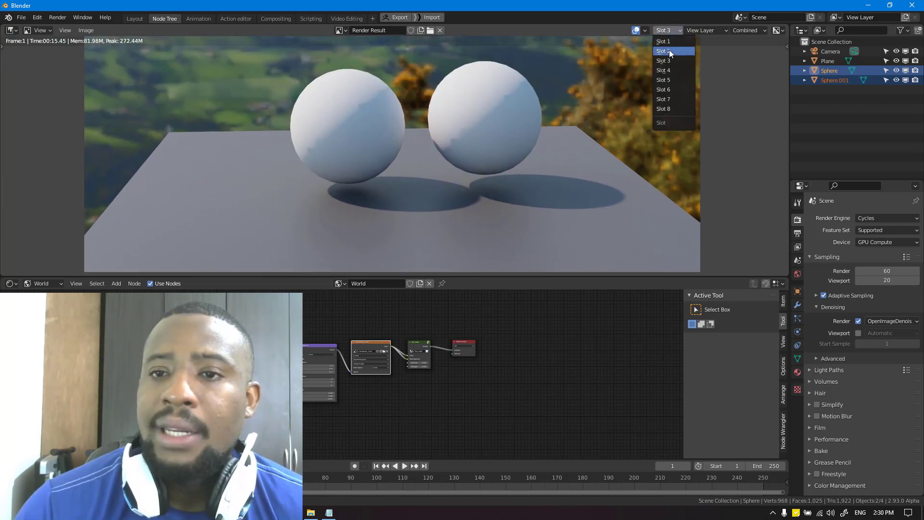
pyautogui.click(669, 51)
pyautogui.click(885, 321)
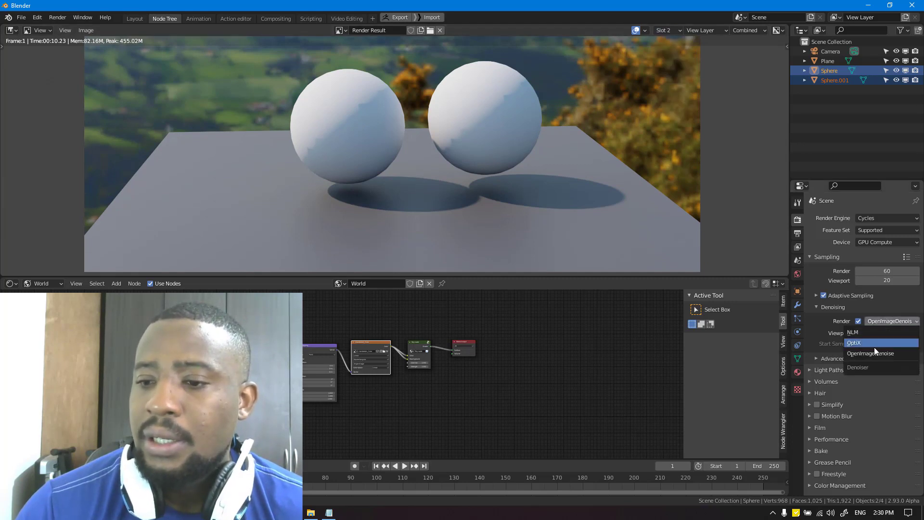
pyautogui.click(875, 347)
pyautogui.press('F12')
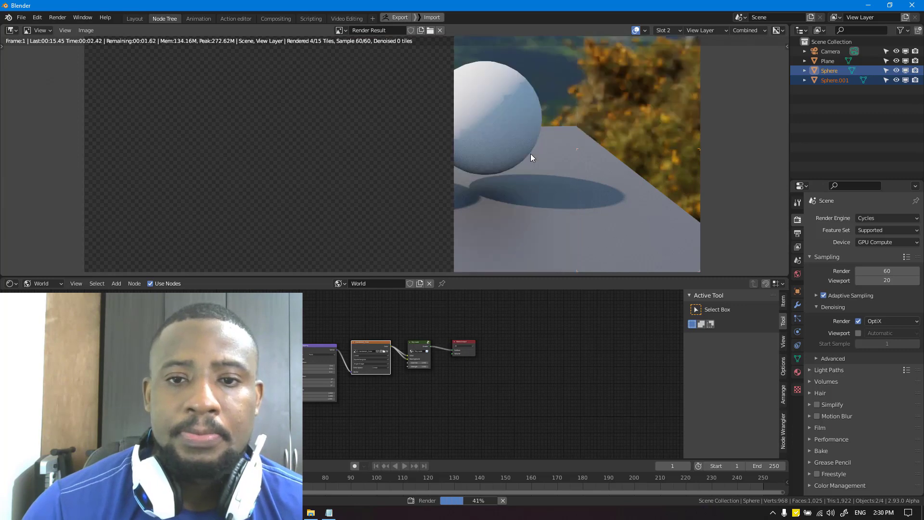
pyautogui.scroll(-1, 530, 154)
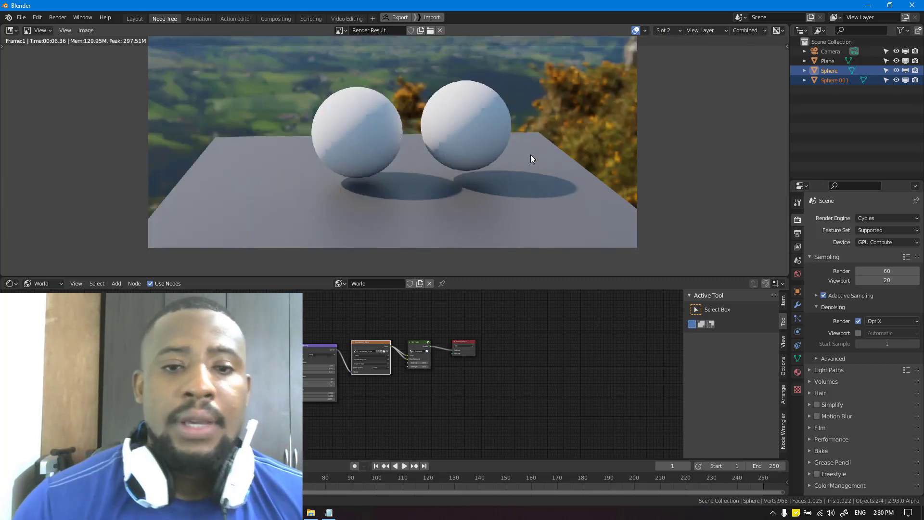
# Step: Maximize the render result view and examine the spheres, shadows and background of the OptiX render
pyautogui.hotkey('ctrl', 'space')
pyautogui.scroll(4, 557, 202)
pyautogui.moveTo(582, 241); pyautogui.dragTo(572, 250, button='middle')
pyautogui.scroll(-1, 574, 250)
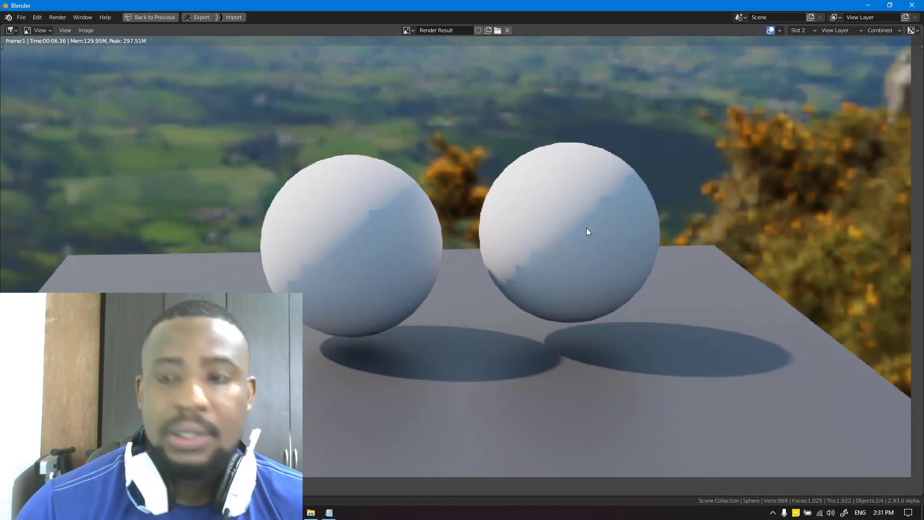
pyautogui.moveTo(598, 181); pyautogui.dragTo(588, 188, button='middle')
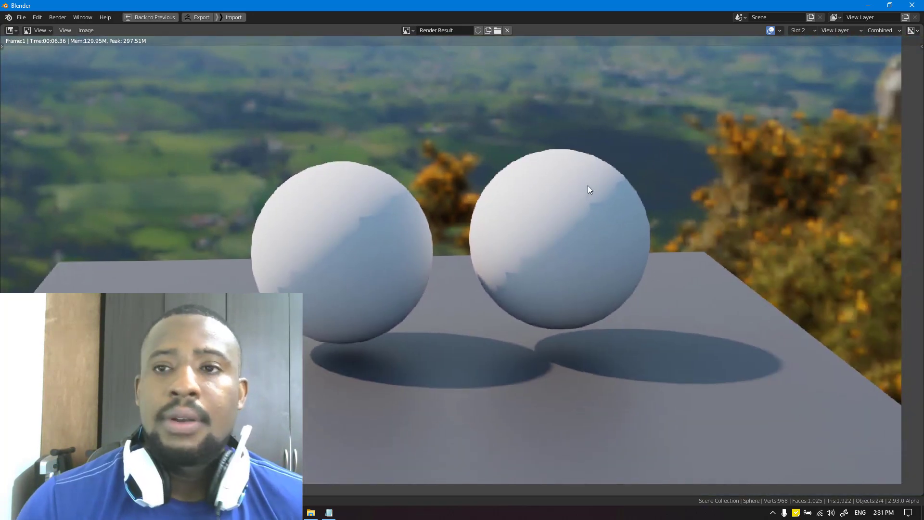
pyautogui.moveTo(674, 127); pyautogui.dragTo(655, 141, button='middle')
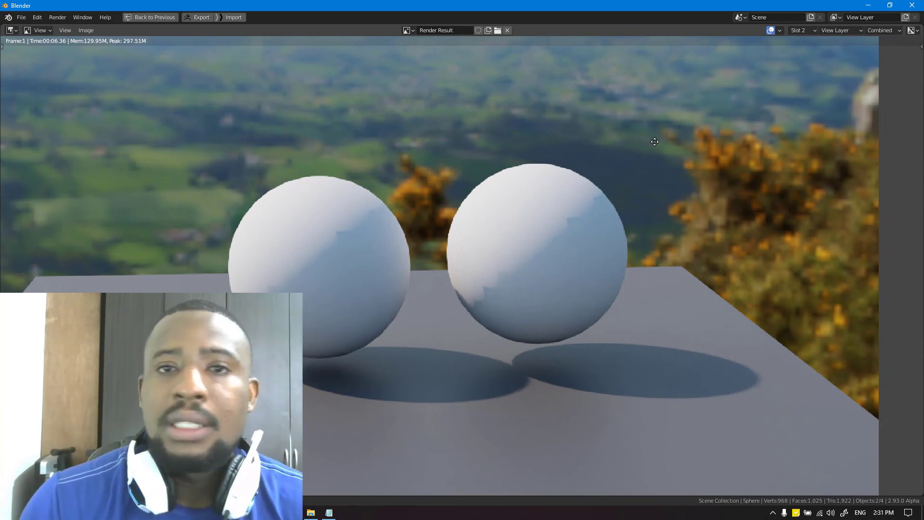
pyautogui.scroll(-2, 676, 221)
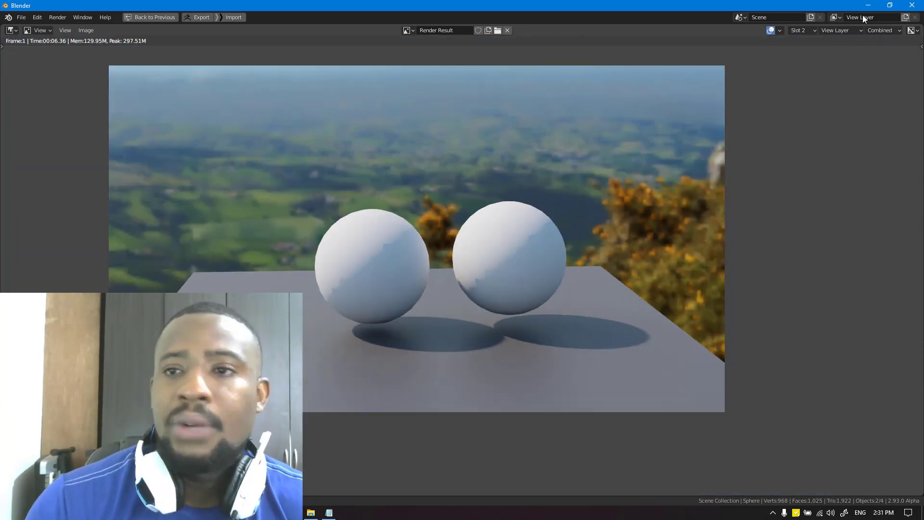
pyautogui.scroll(2, 631, 212)
# Step: Compare the spheres' shading in the OpenImageDenoise render in Slot 3 with the OptiX render in Slot 2
pyautogui.click(798, 31)
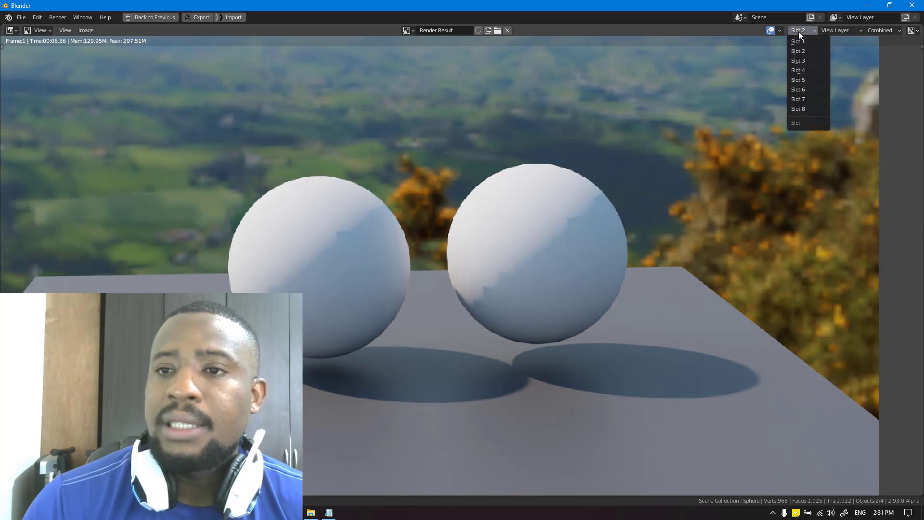
pyautogui.click(800, 59)
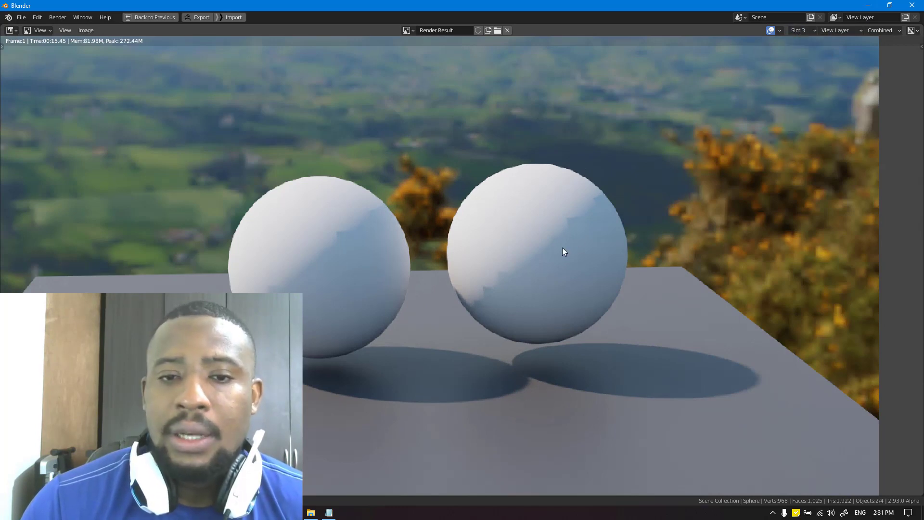
pyautogui.scroll(3, 284, 265)
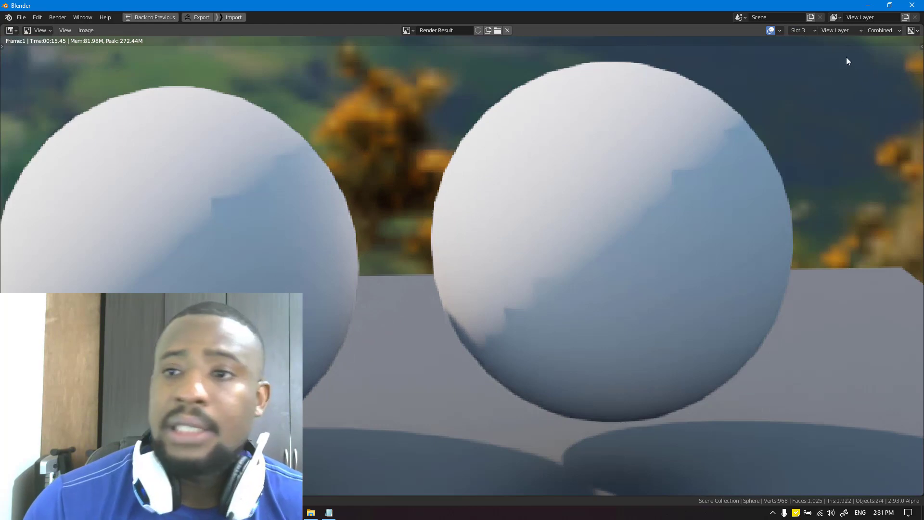
pyautogui.click(808, 32)
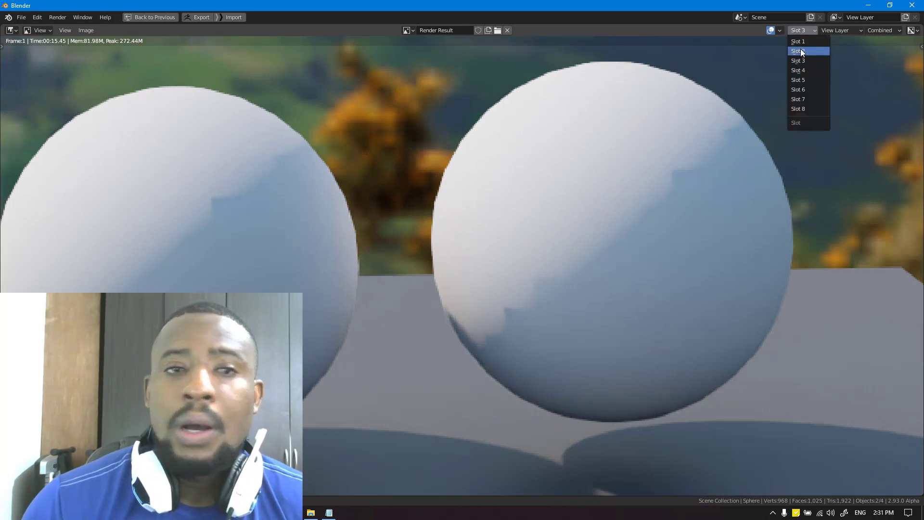
pyautogui.click(800, 51)
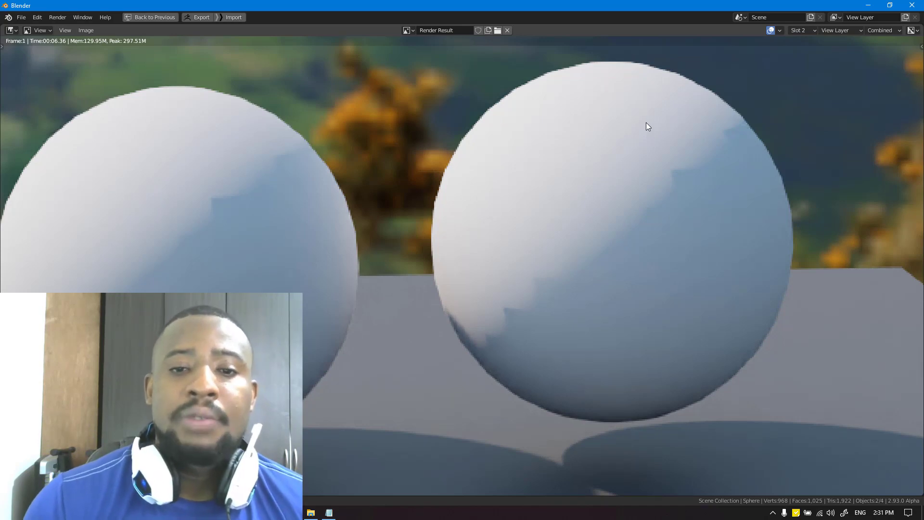
pyautogui.press('Home')
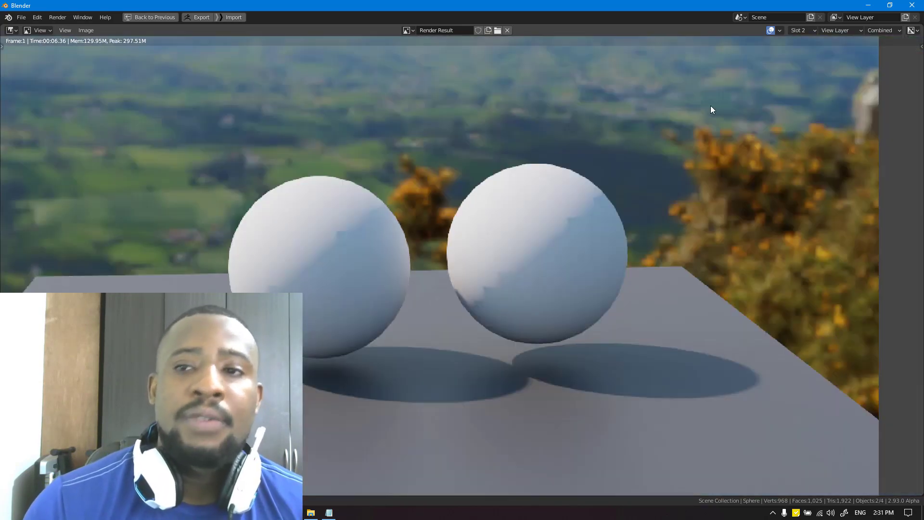
# Step: Examine the sphere edges and the plane between the spheres up close in the Slot 3 render
pyautogui.click(802, 31)
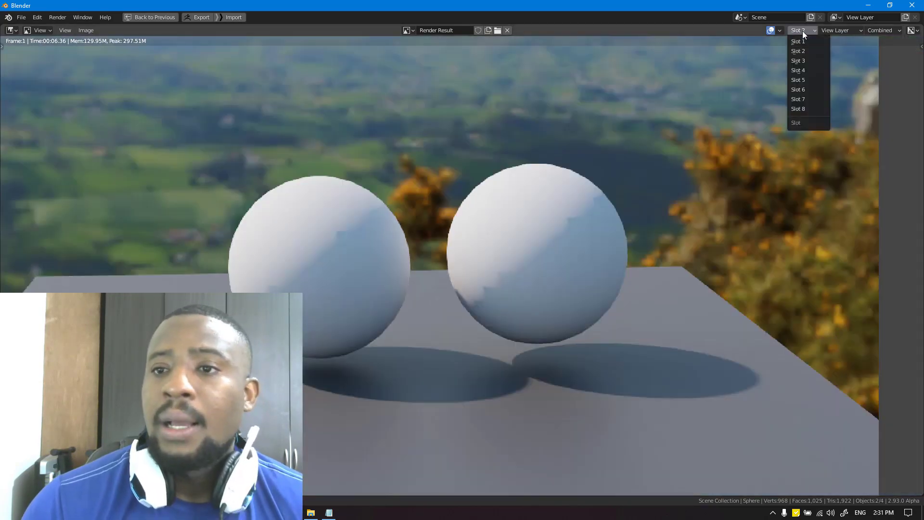
pyautogui.click(798, 60)
pyautogui.scroll(3, 492, 222)
pyautogui.scroll(3, 492, 222)
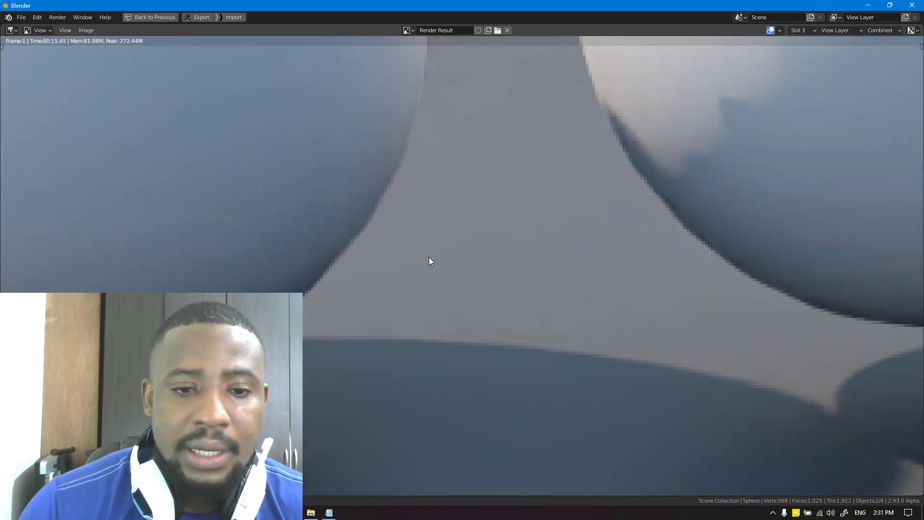
pyautogui.moveTo(429, 257); pyautogui.dragTo(514, 365, button='middle')
pyautogui.moveTo(512, 283); pyautogui.dragTo(655, 247, button='middle')
pyautogui.scroll(-4, 596, 252)
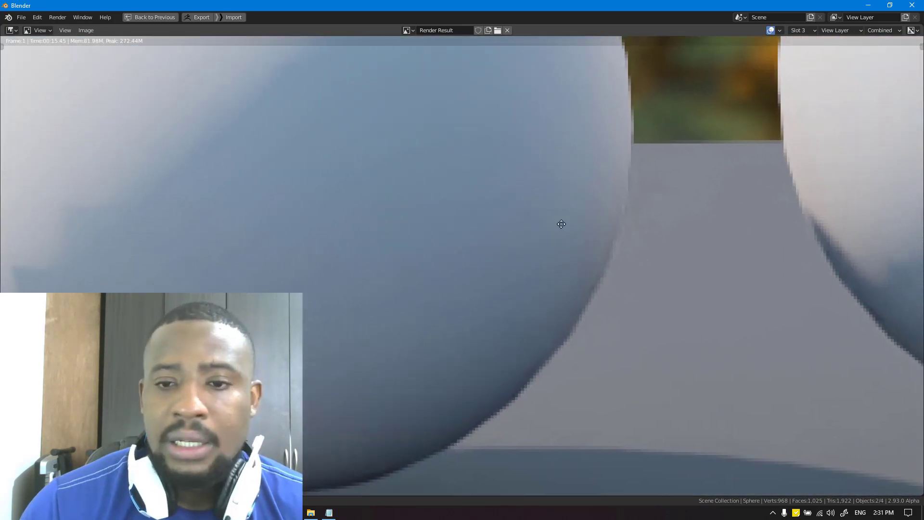
pyautogui.scroll(5, 592, 311)
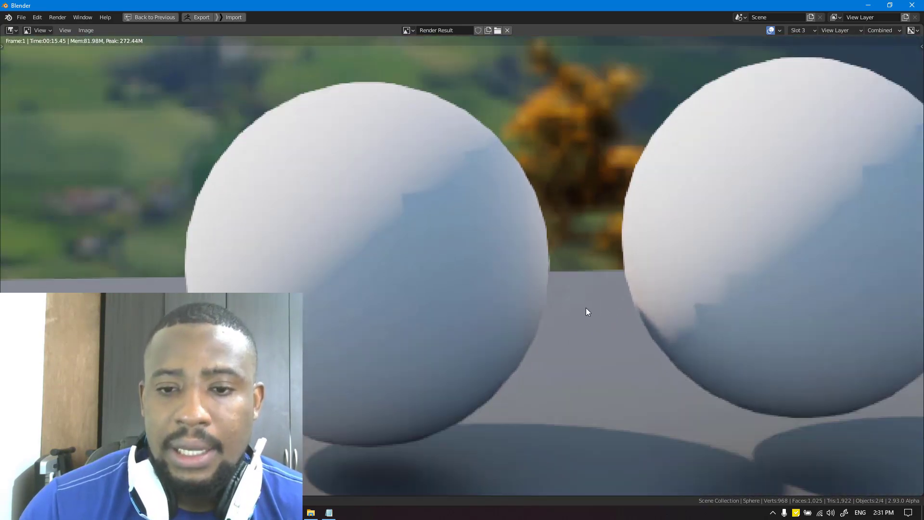
pyautogui.moveTo(590, 328); pyautogui.dragTo(517, 228, button='middle')
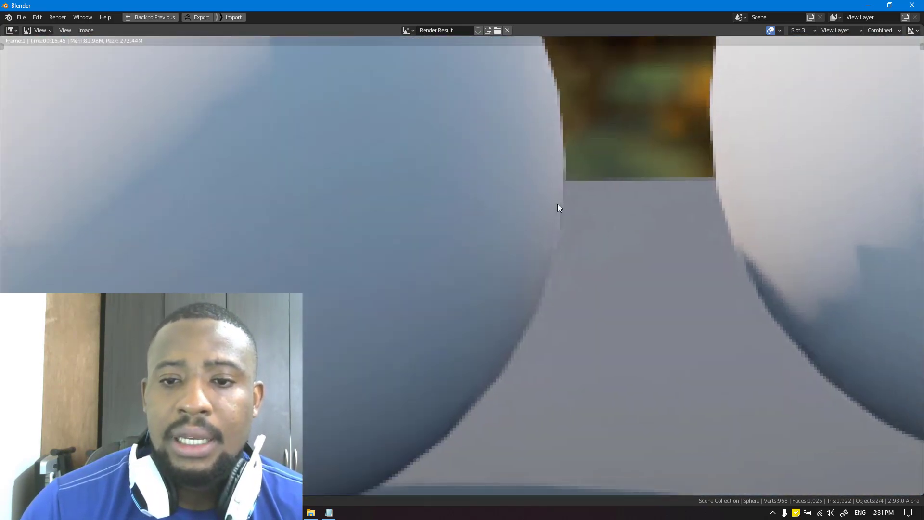
pyautogui.scroll(-3, 577, 174)
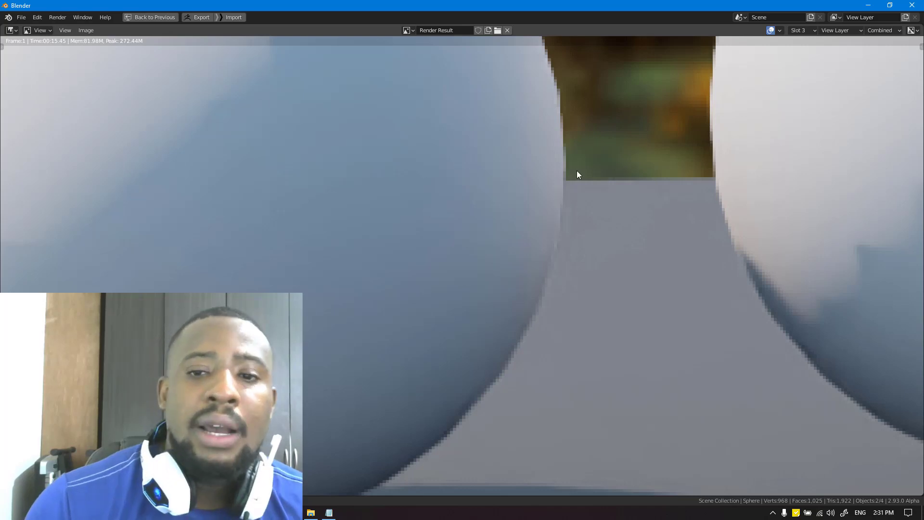
pyautogui.moveTo(570, 211); pyautogui.dragTo(451, 206, button='middle')
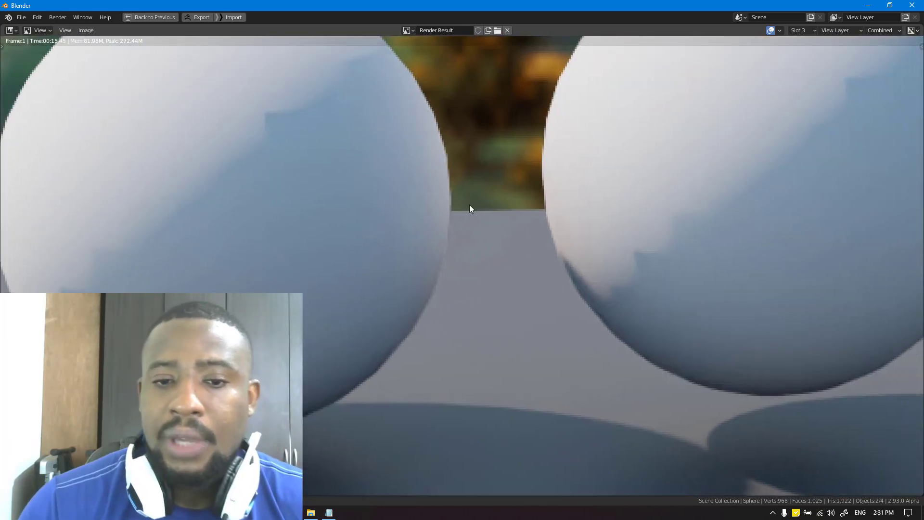
pyautogui.hotkey('ctrl', 'space')
pyautogui.hotkey('ctrl', 'space')
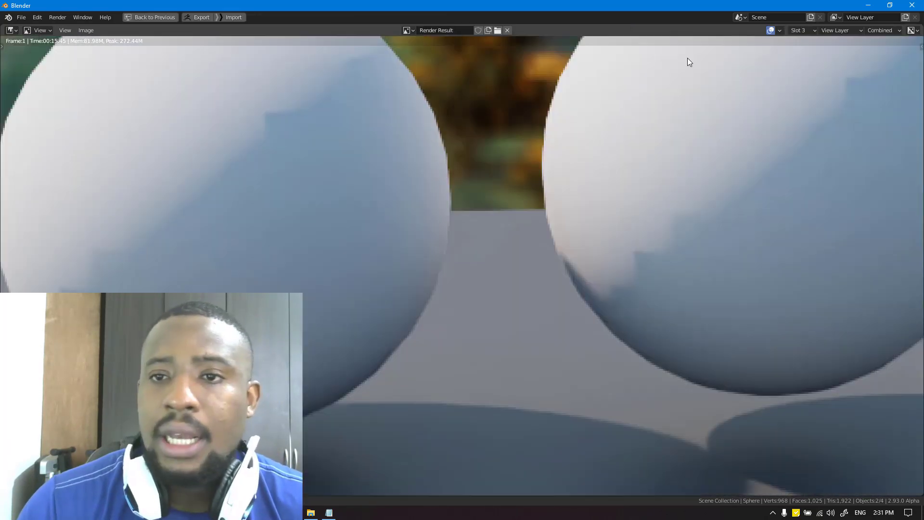
# Step: Compare the gap and edges between the two spheres in Slot 2 against Slot 3 at close range
pyautogui.click(805, 30)
pyautogui.click(805, 54)
pyautogui.scroll(3, 487, 267)
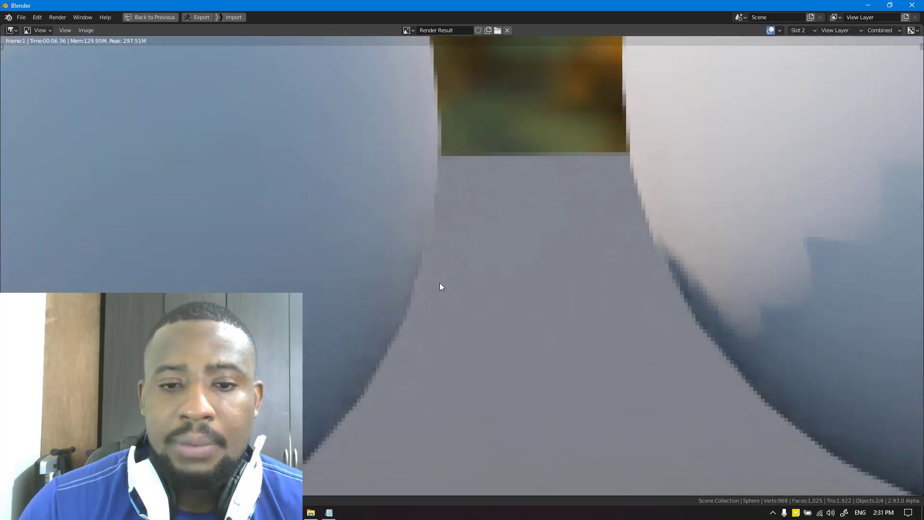
pyautogui.moveTo(439, 294); pyautogui.dragTo(481, 275, button='middle')
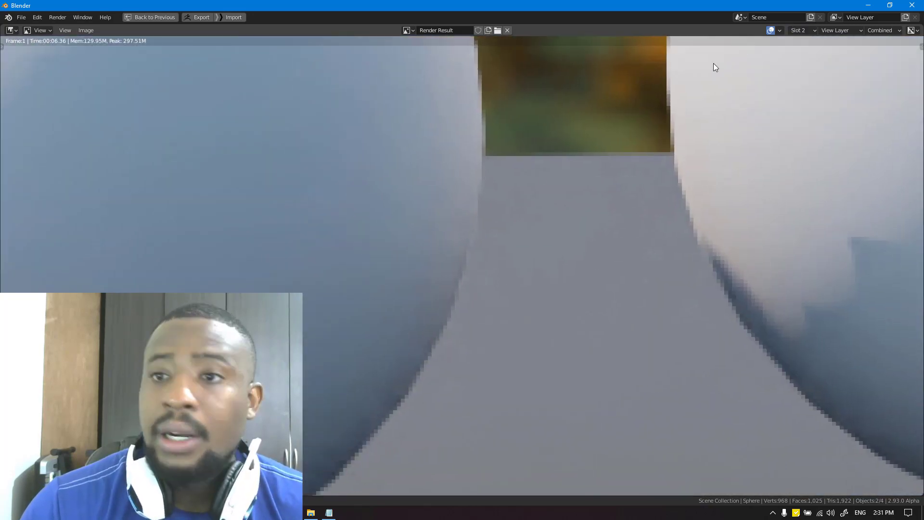
pyautogui.click(802, 30)
pyautogui.click(801, 64)
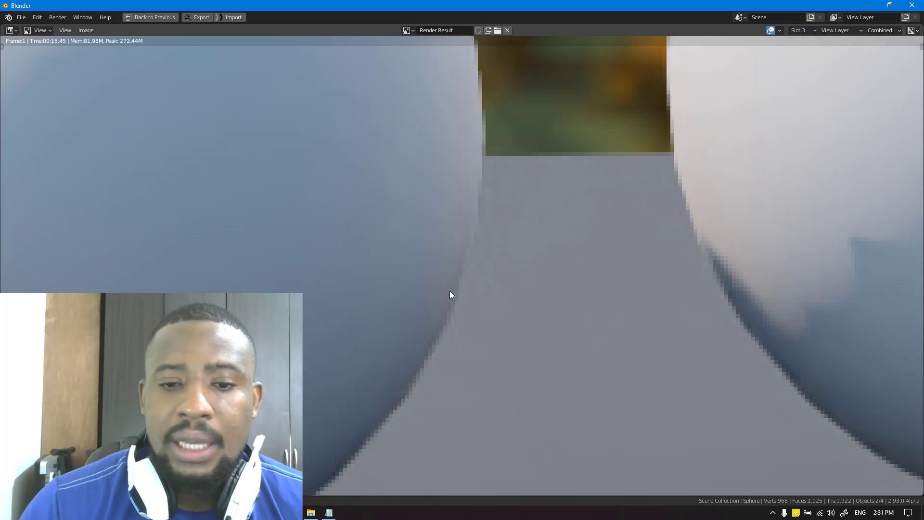
pyautogui.moveTo(466, 269); pyautogui.dragTo(489, 276, button='middle')
pyautogui.scroll(-3, 489, 276)
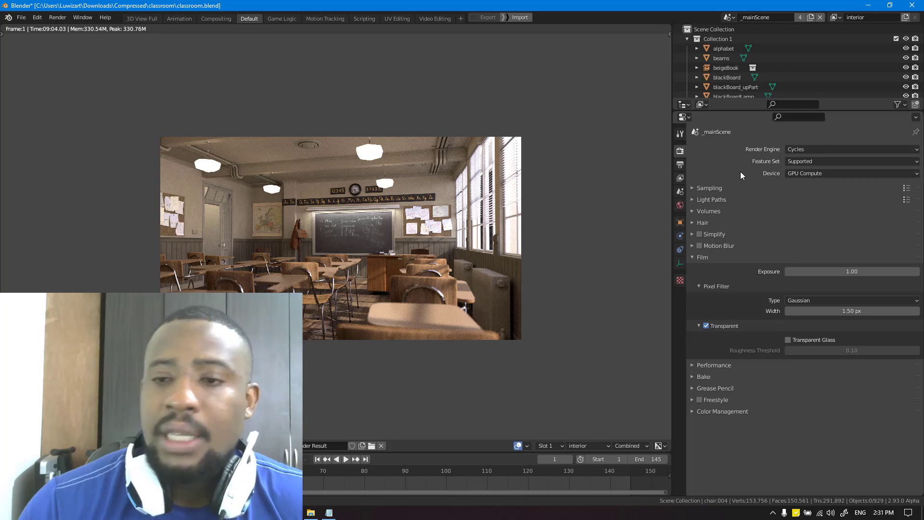
# Step: Set the classroom scene's render samples to 150
pyautogui.click(709, 188)
pyautogui.click(709, 188)
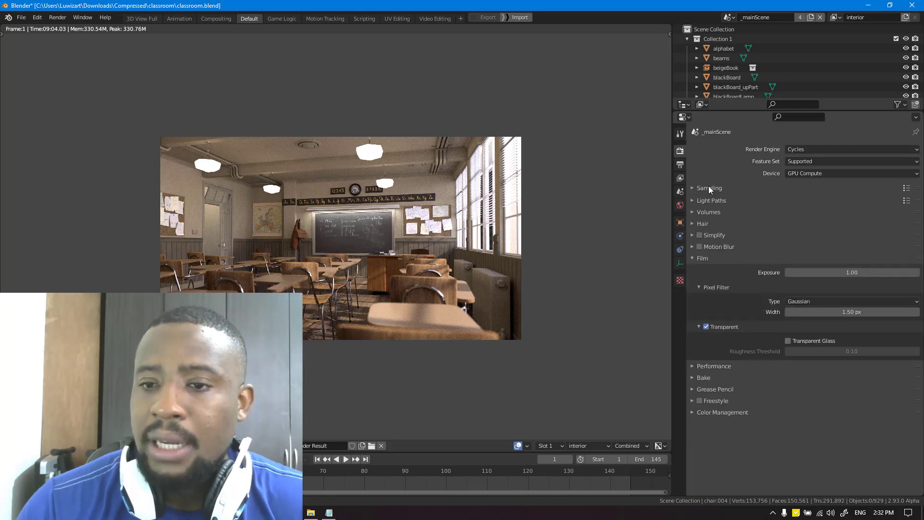
pyautogui.click(709, 187)
pyautogui.click(864, 205)
pyautogui.write('150')
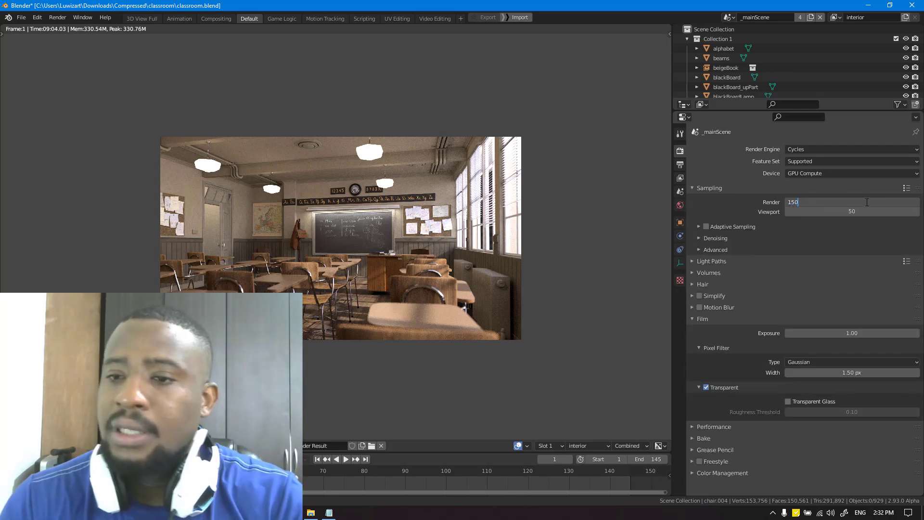
pyautogui.press('Return')
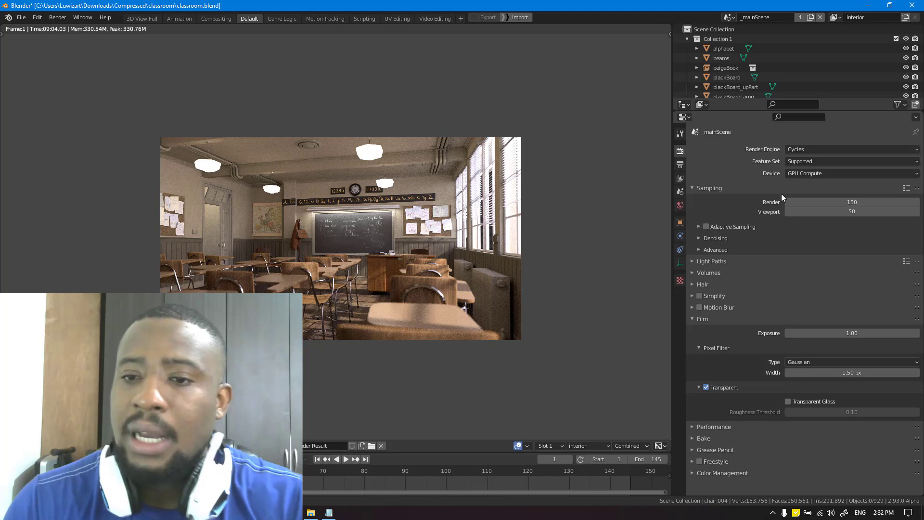
# Step: Enable adaptive sampling for the classroom scene and set its minimum samples to 25
pyautogui.click(706, 226)
pyautogui.click(700, 227)
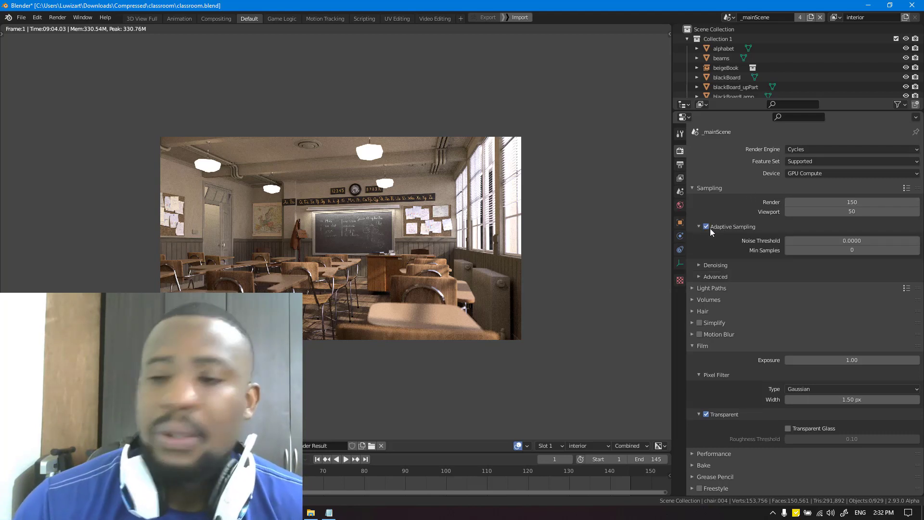
pyautogui.click(852, 250)
pyautogui.write('25')
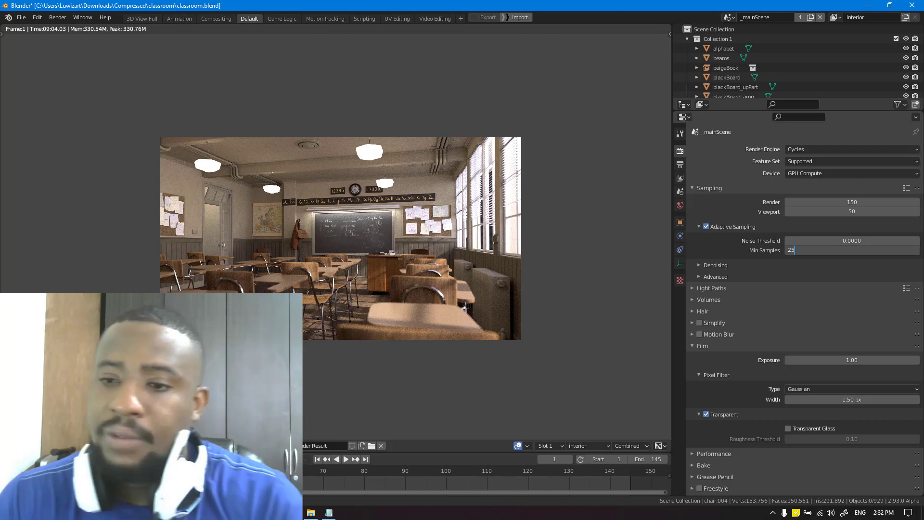
pyautogui.press('Return')
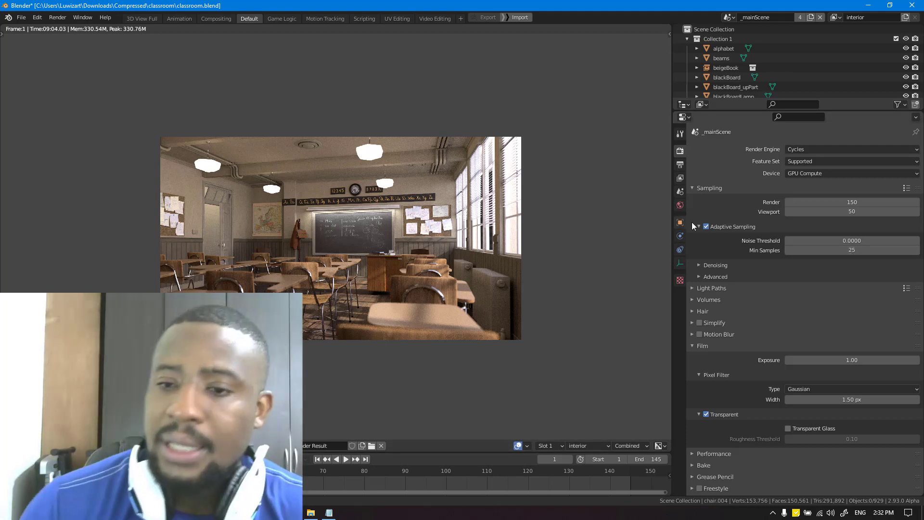
# Step: Enable render denoising for the classroom scene with OptiX as the denoiser
pyautogui.click(709, 265)
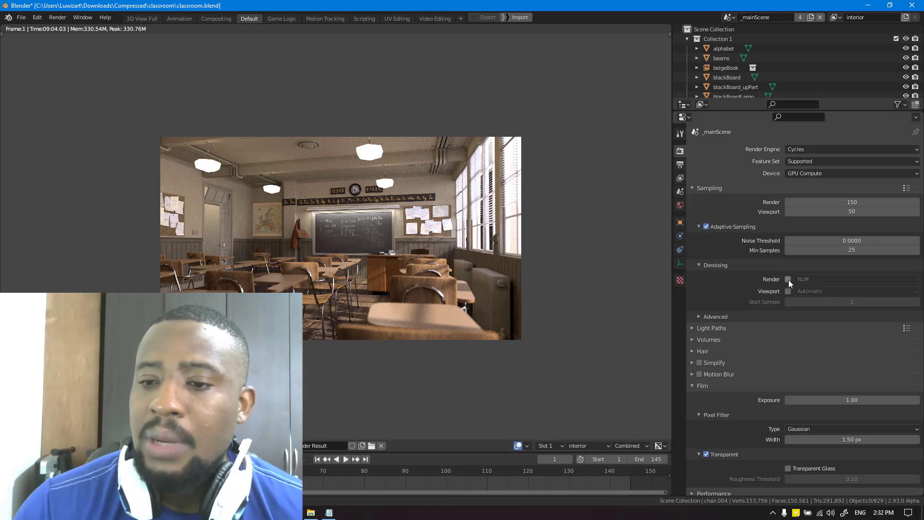
pyautogui.click(825, 279)
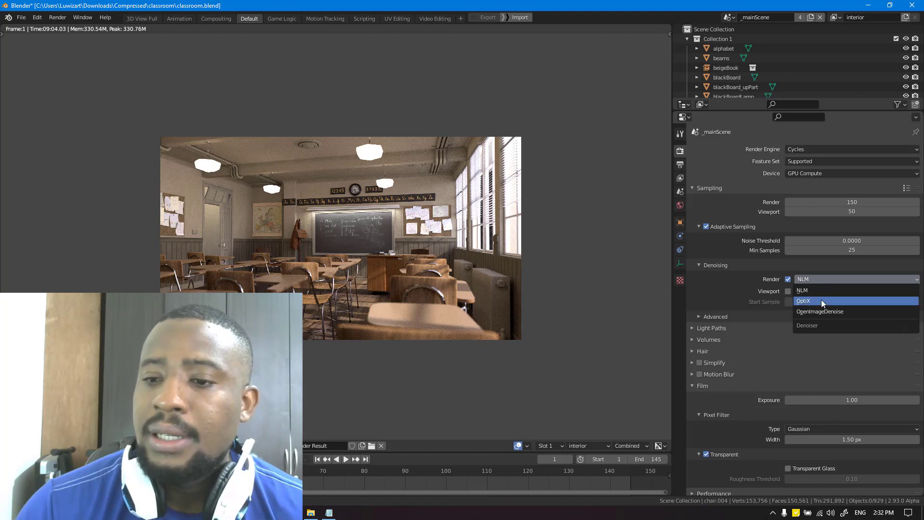
pyautogui.click(821, 300)
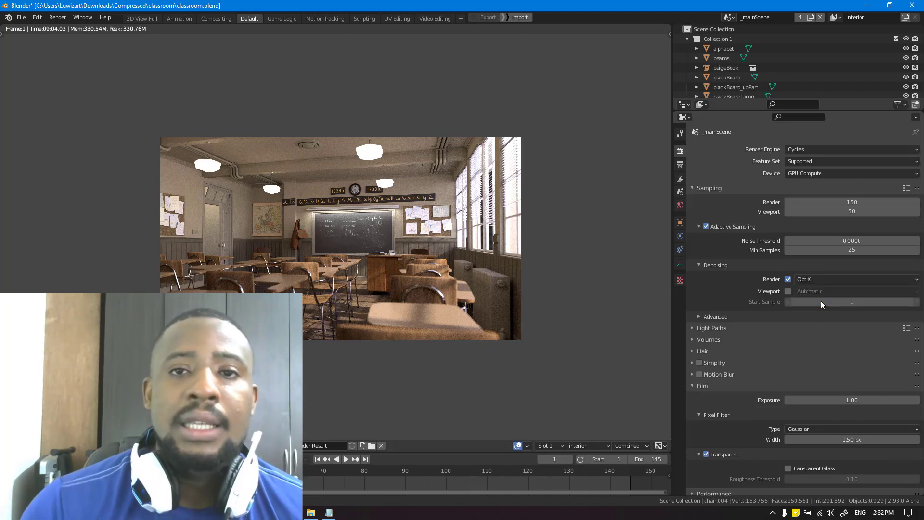
pyautogui.click(744, 313)
pyautogui.click(744, 314)
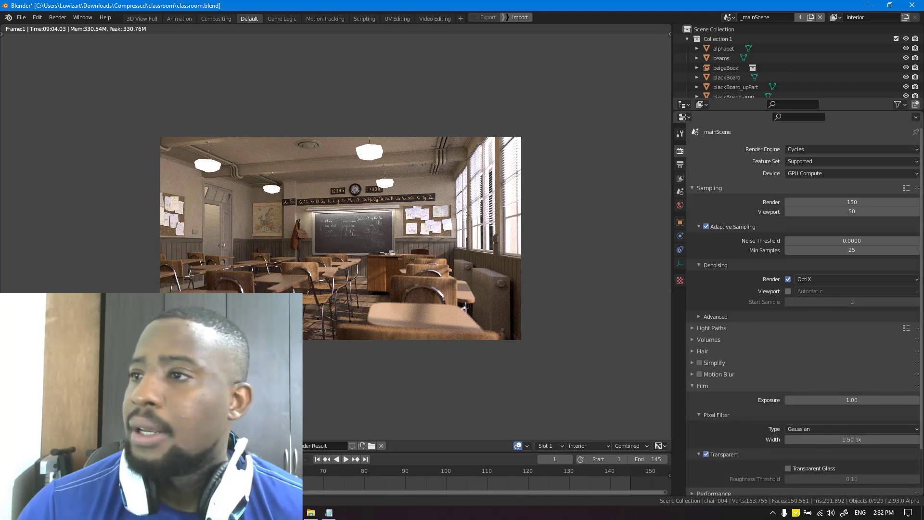
# Step: Leave the render result and return to the classroom's camera view in the 3D viewport
pyautogui.hotkey('alt', 'Tab')
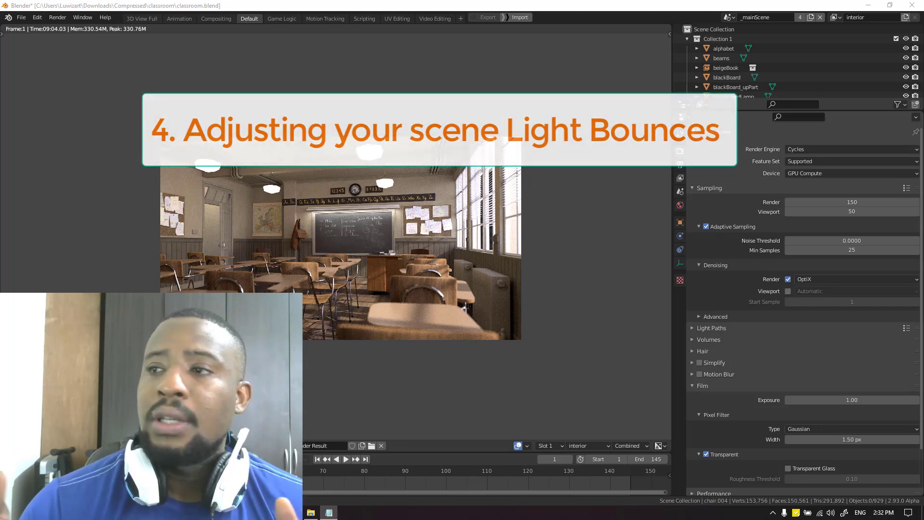
pyautogui.scroll(-3, 911, 231)
pyautogui.scroll(-4, 394, 205)
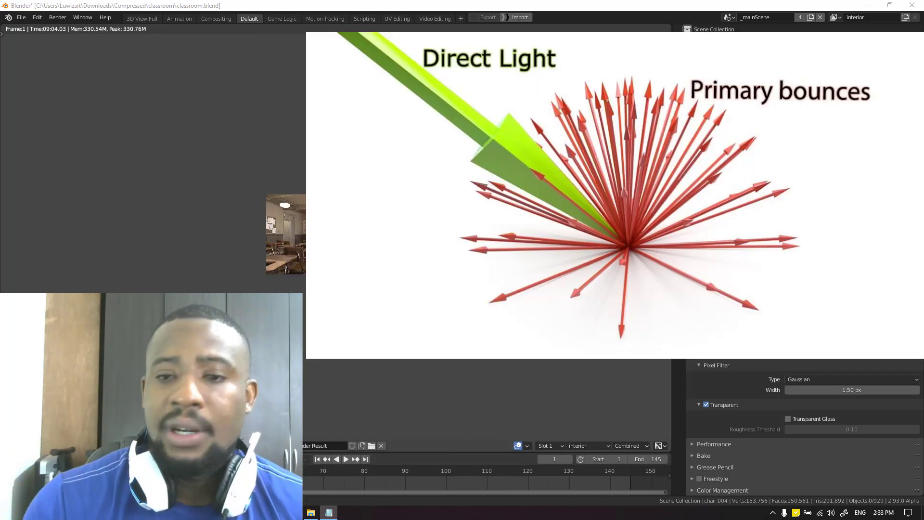
pyautogui.press('Escape')
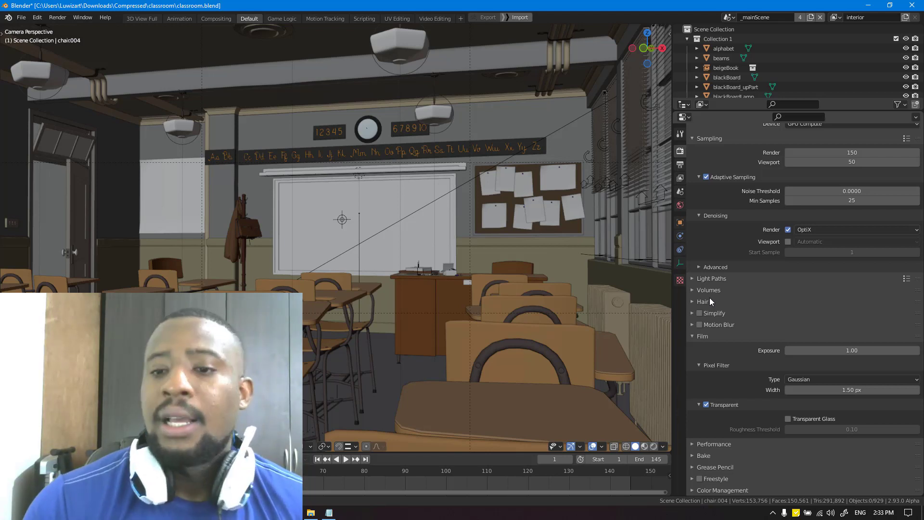
# Step: Review the Light Paths settings of the classroom scene, including the maximum diffuse and glossy bounces
pyautogui.click(717, 278)
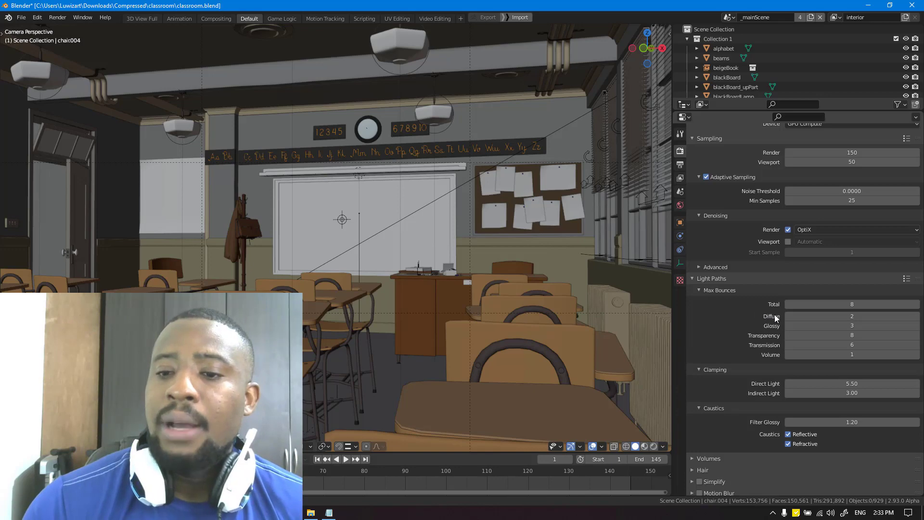
pyautogui.scroll(-1, 766, 309)
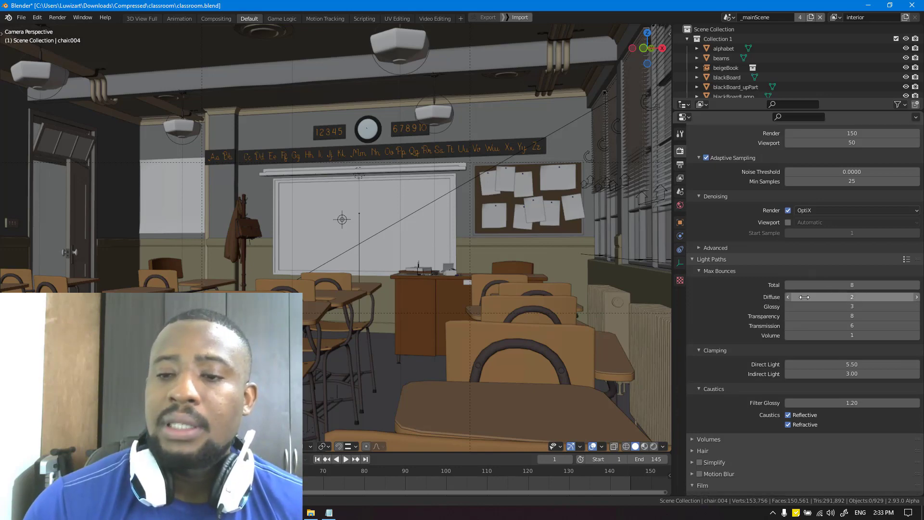
pyautogui.scroll(-4, 468, 298)
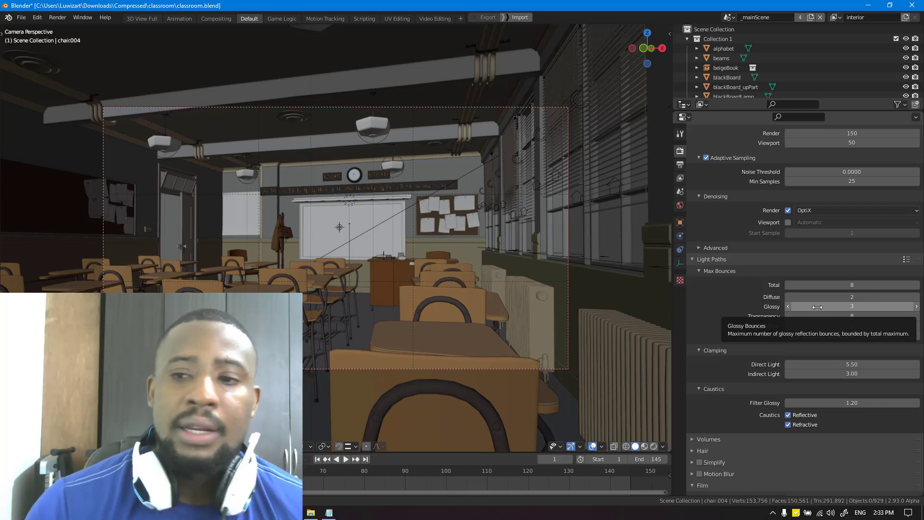
pyautogui.click(900, 259)
pyautogui.scroll(1, 900, 259)
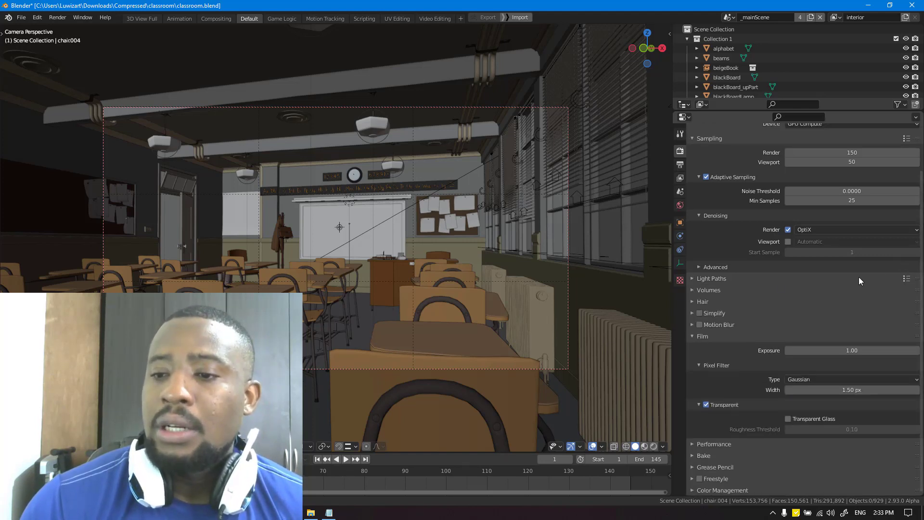
# Step: Try the Full Global Illumination preset on the classroom scene's Light Paths and undo it
pyautogui.click(907, 278)
pyautogui.click(907, 278)
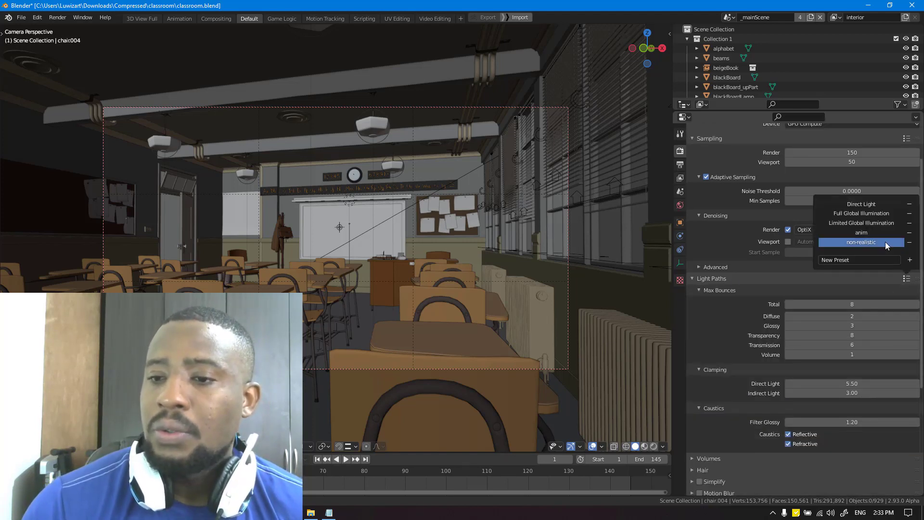
pyautogui.click(879, 214)
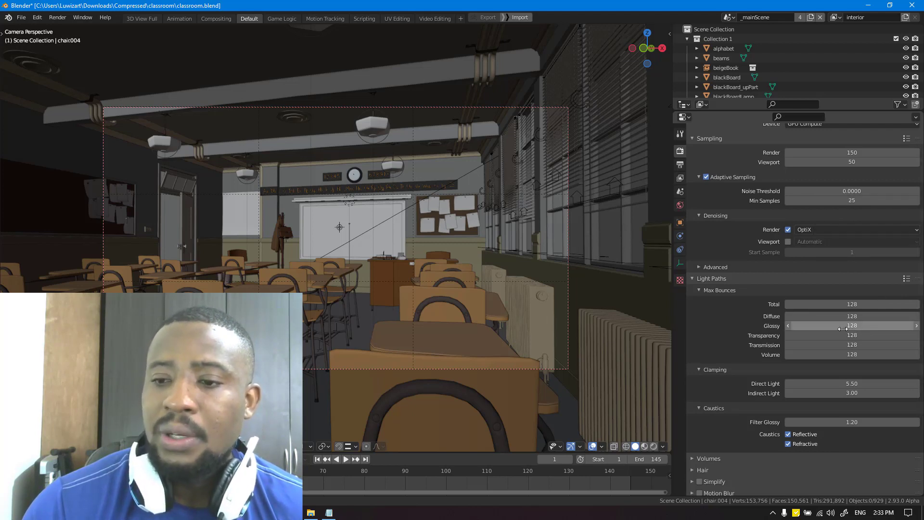
pyautogui.moveTo(855, 313); pyautogui.dragTo(881, 314)
pyautogui.click(907, 279)
pyautogui.hotkey('ctrl', 'z')
pyautogui.hotkey('ctrl', 'z')
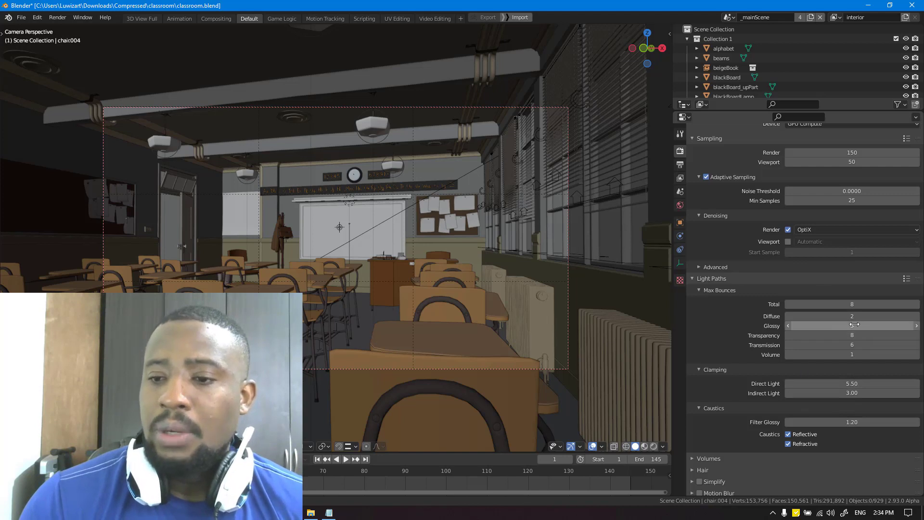
# Step: Set the maximum light bounces to 3 total, 1 diffuse and 1 glossy for the classroom scene
pyautogui.click(834, 305)
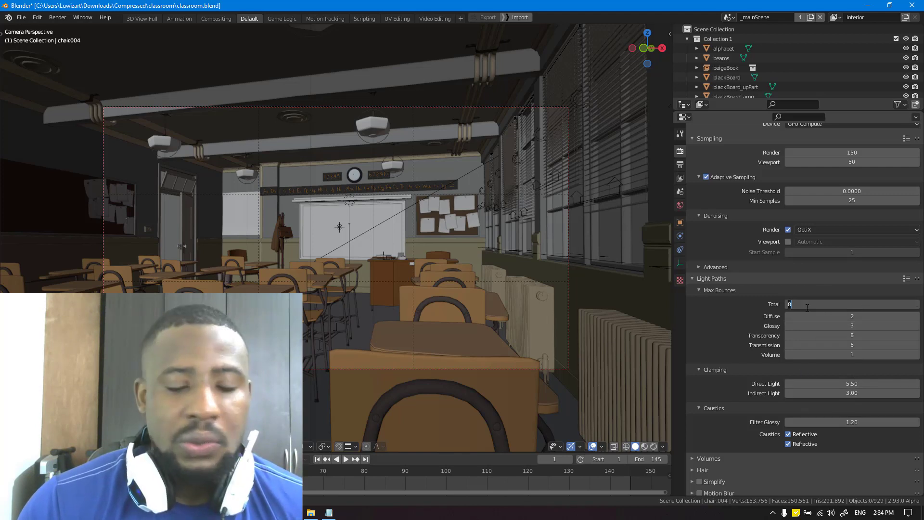
pyautogui.write('3')
pyautogui.press('Return')
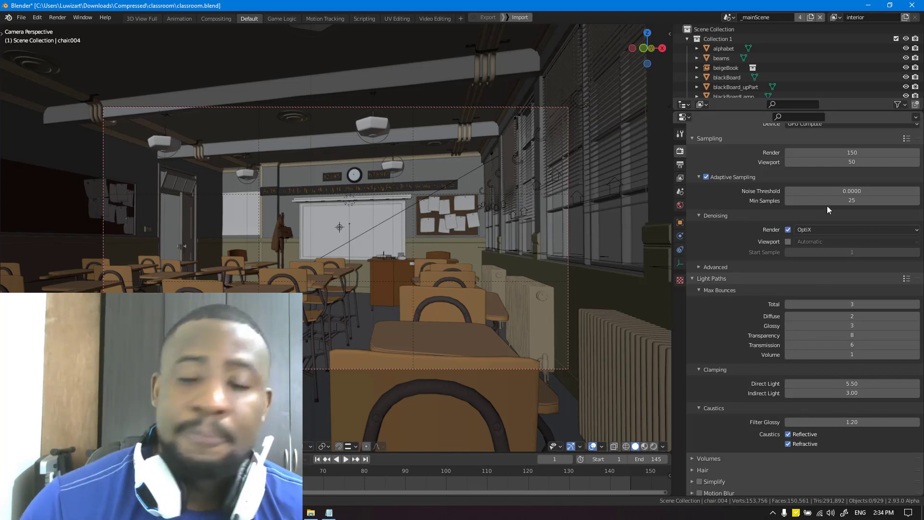
pyautogui.click(825, 316)
pyautogui.write('1')
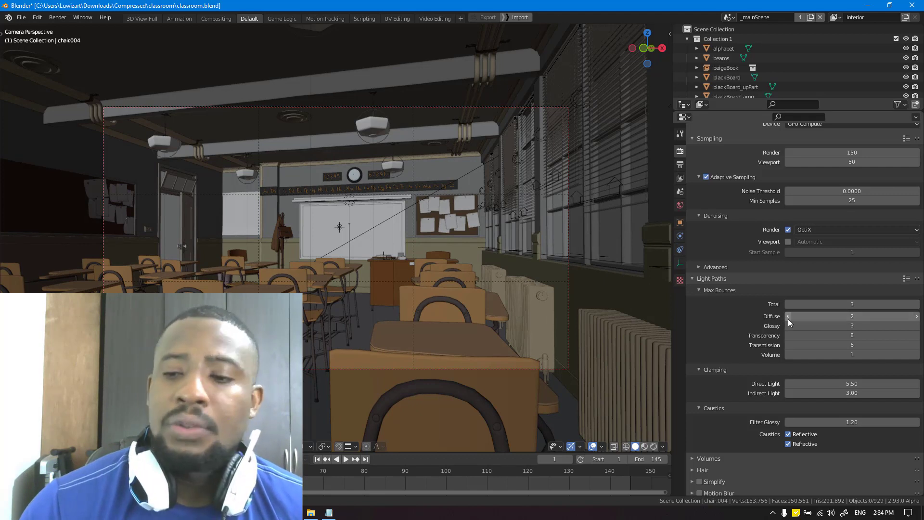
pyautogui.press('Return')
pyautogui.click(798, 326)
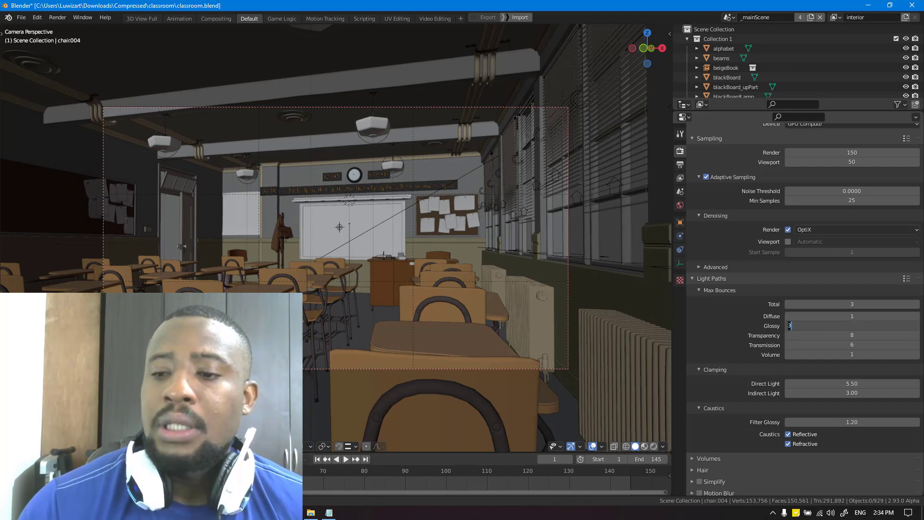
pyautogui.write('1')
pyautogui.press('Return')
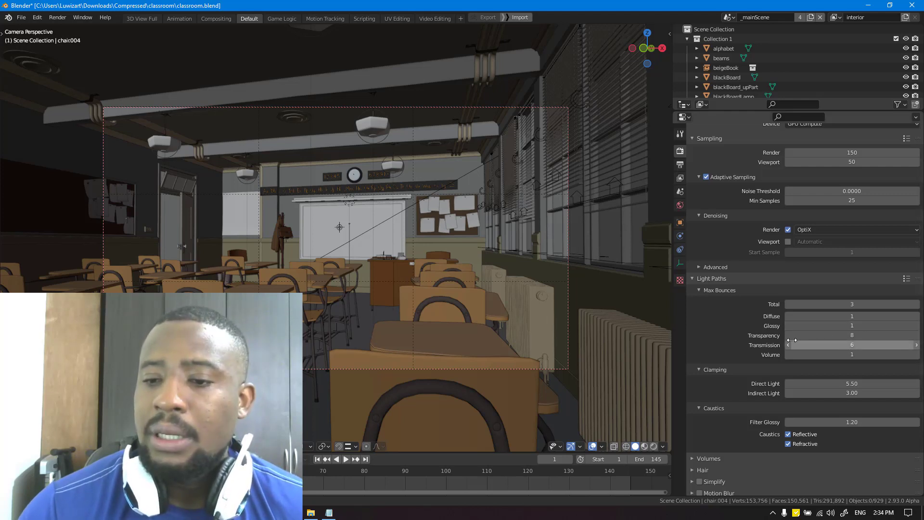
# Step: Set the maximum transparency and transmission bounces to 4 and the volume bounces to 0
pyautogui.moveTo(787, 336); pyautogui.dragTo(787, 355)
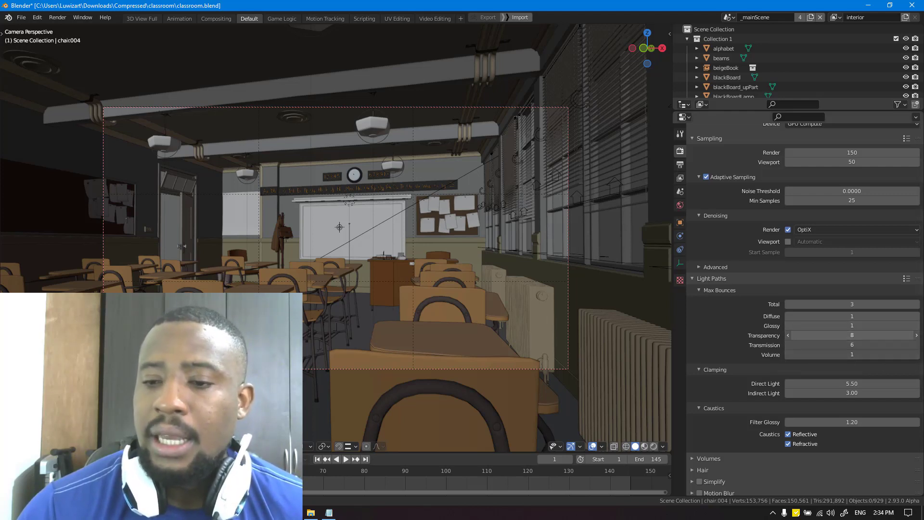
pyautogui.write('4')
pyautogui.press('Return')
pyautogui.click(825, 356)
pyautogui.write('0')
pyautogui.press('Return')
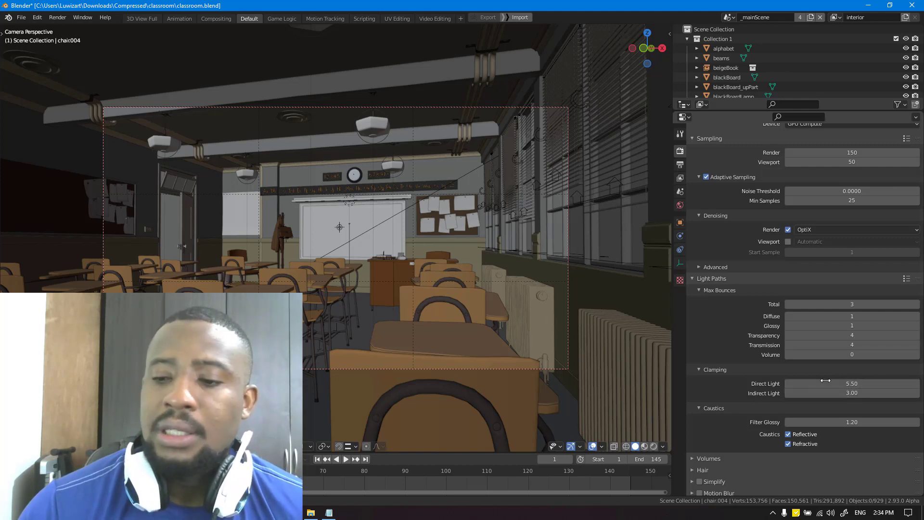
# Step: Set light clamping to 0 for direct light and 15 for indirect light
pyautogui.click(854, 383)
pyautogui.write('0')
pyautogui.press('Return')
pyautogui.click(854, 393)
pyautogui.write('15')
pyautogui.press('Return')
# Step: Disable both reflective and refractive caustics in the classroom scene's Light Paths
pyautogui.scroll(-4, 505, 304)
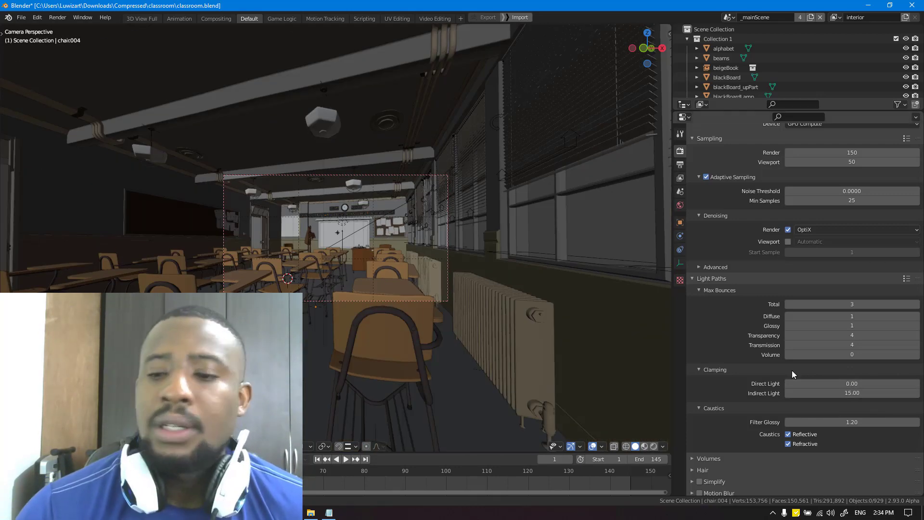
pyautogui.scroll(3, 793, 373)
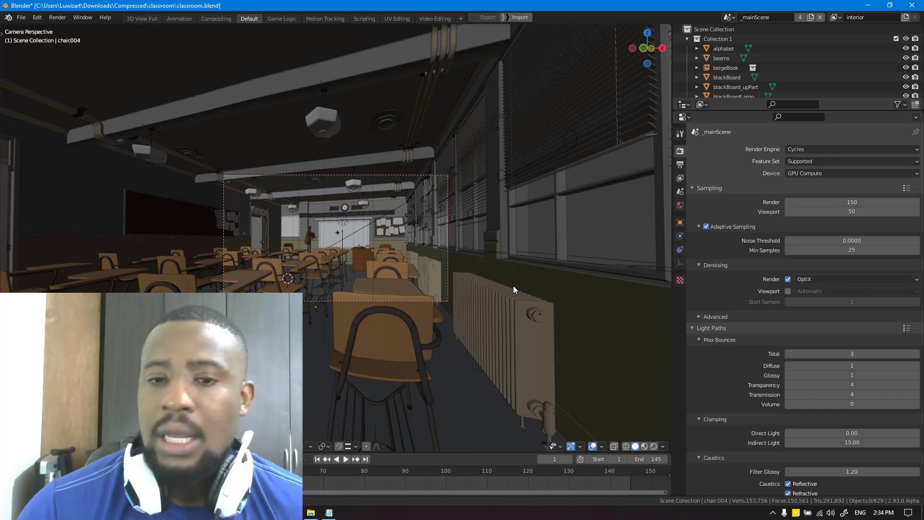
pyautogui.scroll(4, 380, 261)
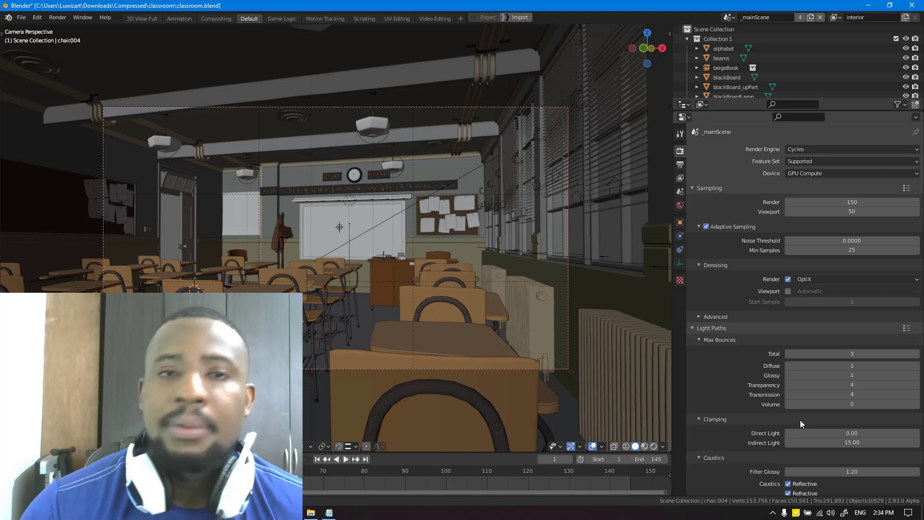
pyautogui.scroll(-1, 800, 421)
pyautogui.scroll(-2, 801, 422)
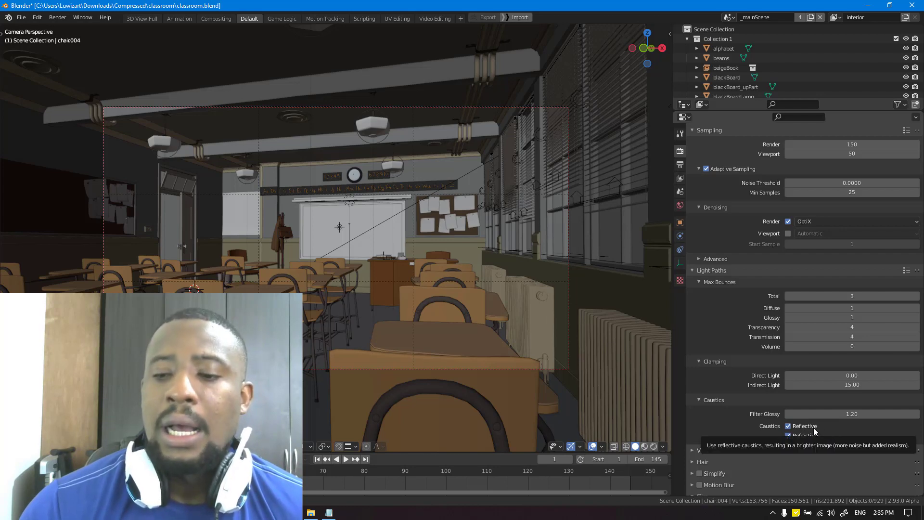
pyautogui.scroll(2, 278, 258)
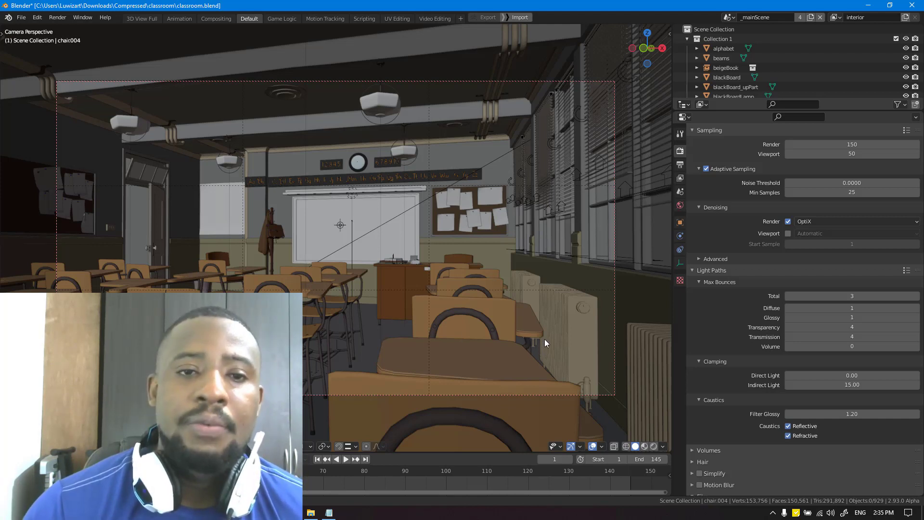
pyautogui.click(790, 435)
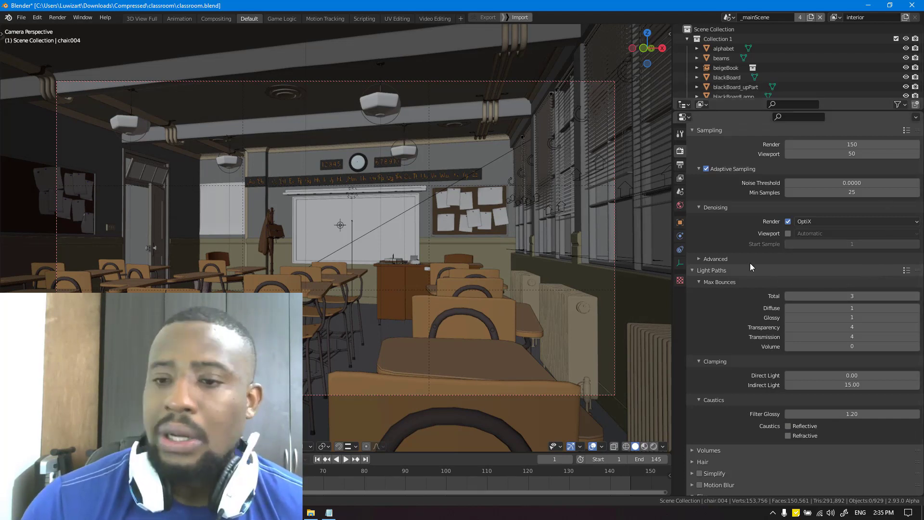
# Step: Enable Simplify for the classroom scene and set its render AO Bounces to 1
pyautogui.click(708, 275)
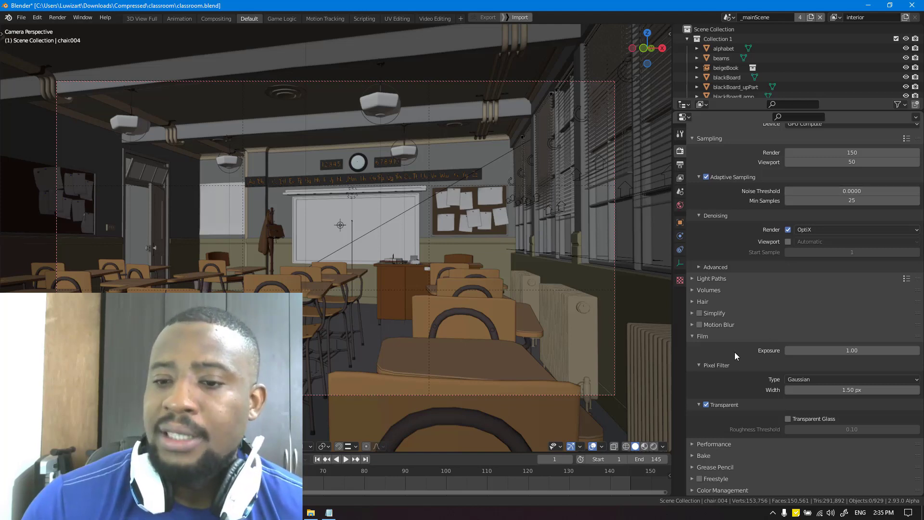
pyautogui.click(699, 339)
pyautogui.click(714, 367)
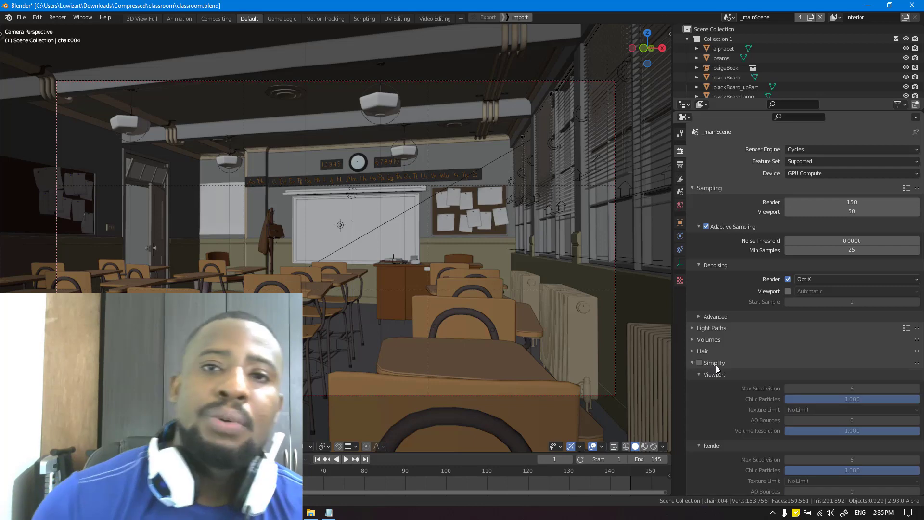
pyautogui.click(700, 363)
pyautogui.scroll(-2, 790, 374)
pyautogui.scroll(-1, 819, 380)
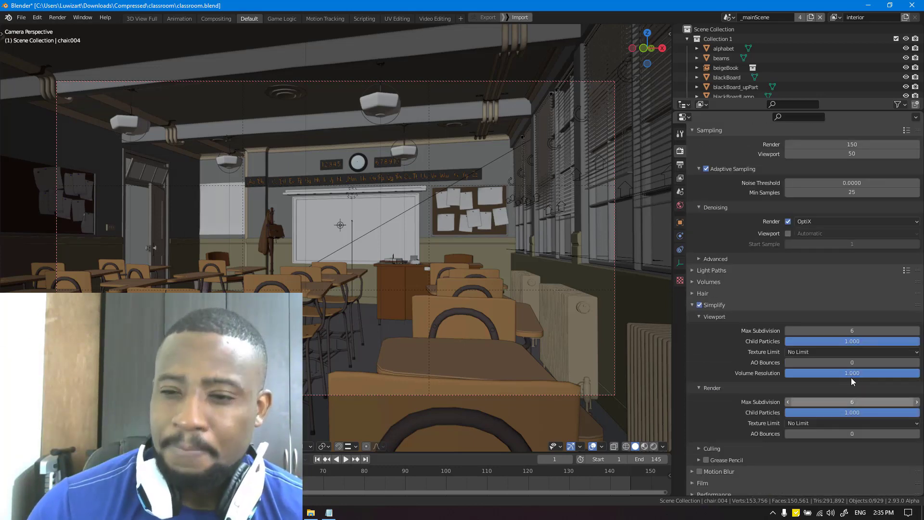
pyautogui.scroll(-2, 851, 377)
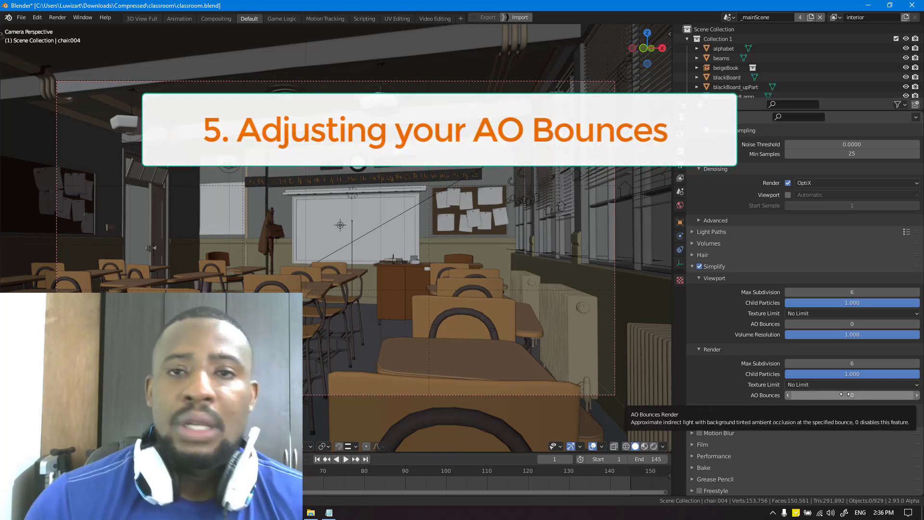
pyautogui.click(917, 396)
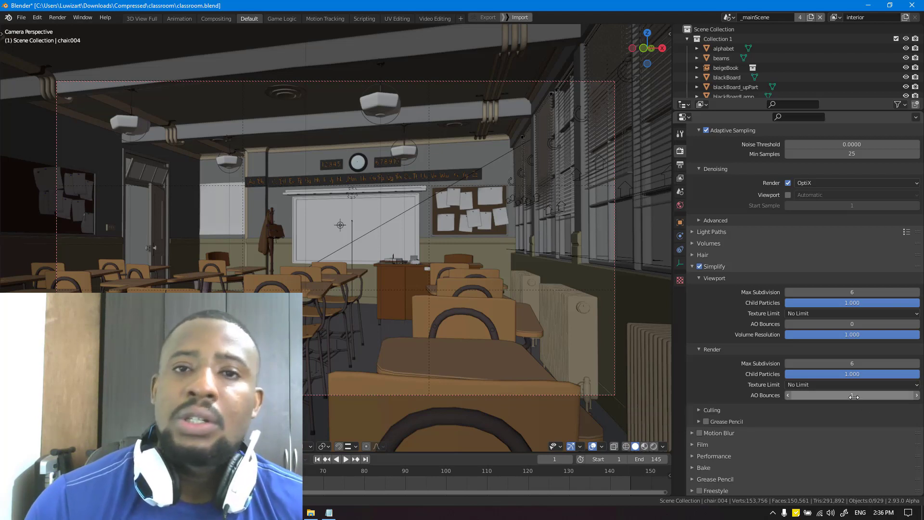
# Step: Turn Simplify off for the classroom scene and collapse its settings
pyautogui.click(700, 267)
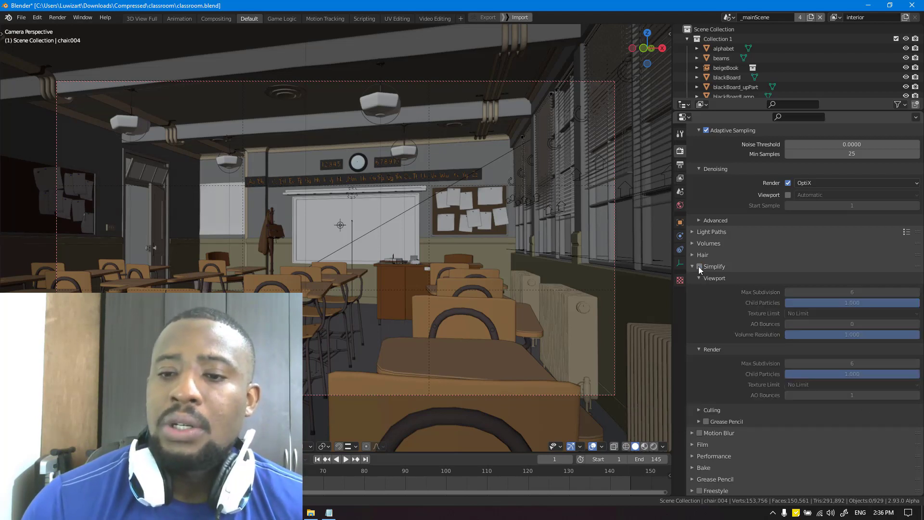
pyautogui.click(690, 267)
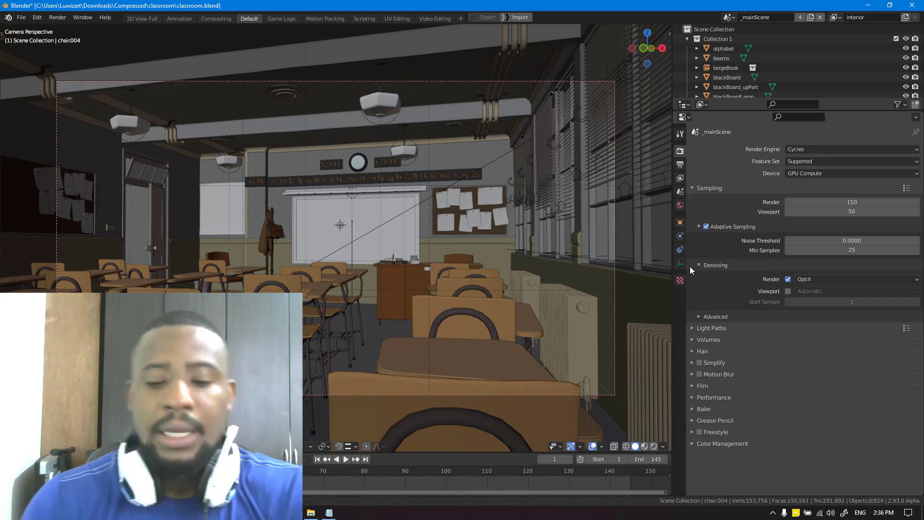
# Step: Show the existing classroom render in Slot 1 and examine its image quality up close
pyautogui.press('F11')
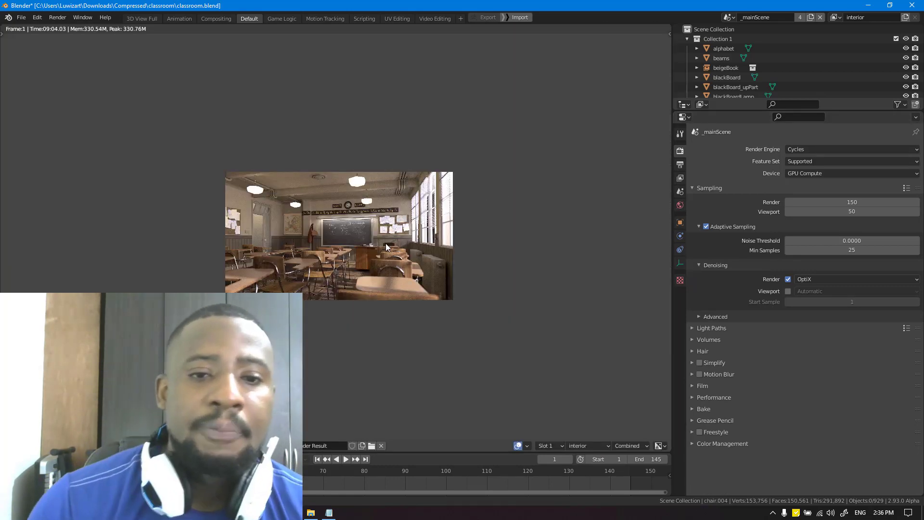
pyautogui.scroll(4, 386, 247)
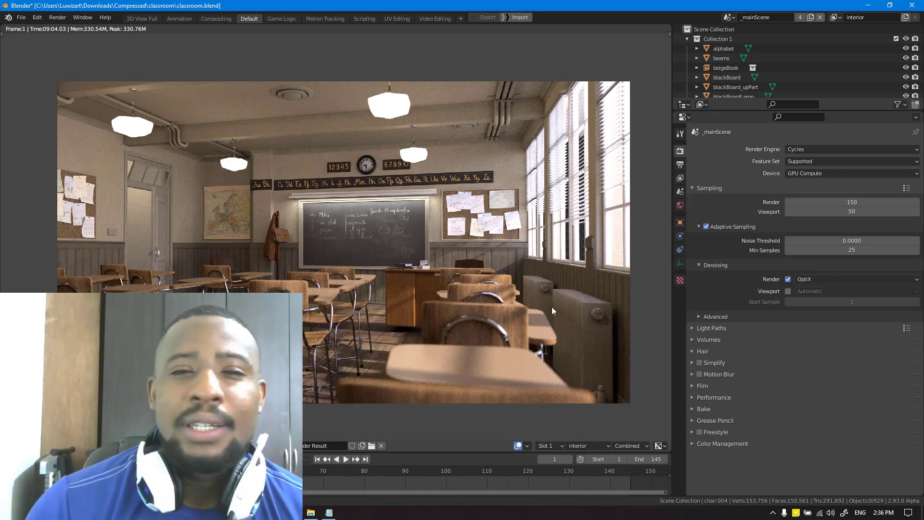
pyautogui.click(551, 445)
pyautogui.scroll(2, 289, 231)
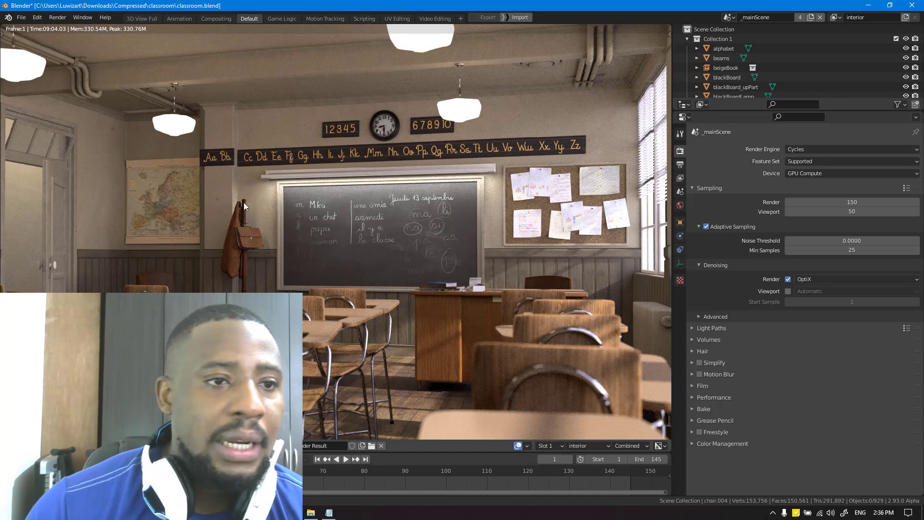
pyautogui.scroll(-3, 190, 178)
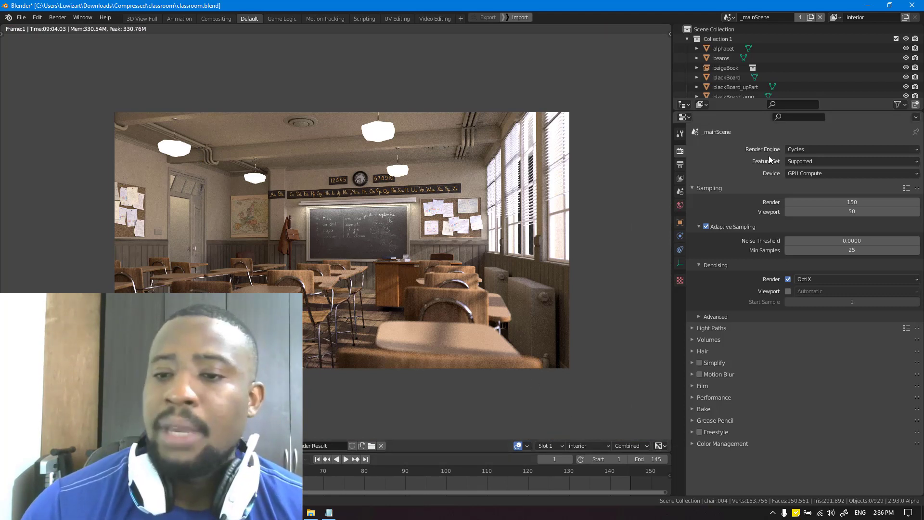
# Step: Choose Slot 2 for the render result and render the classroom image with the optimized settings
pyautogui.click(552, 450)
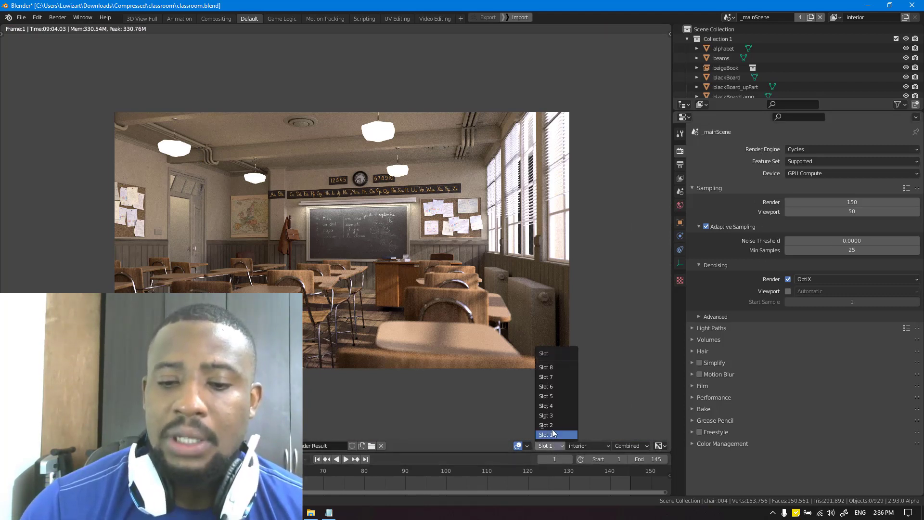
pyautogui.click(549, 425)
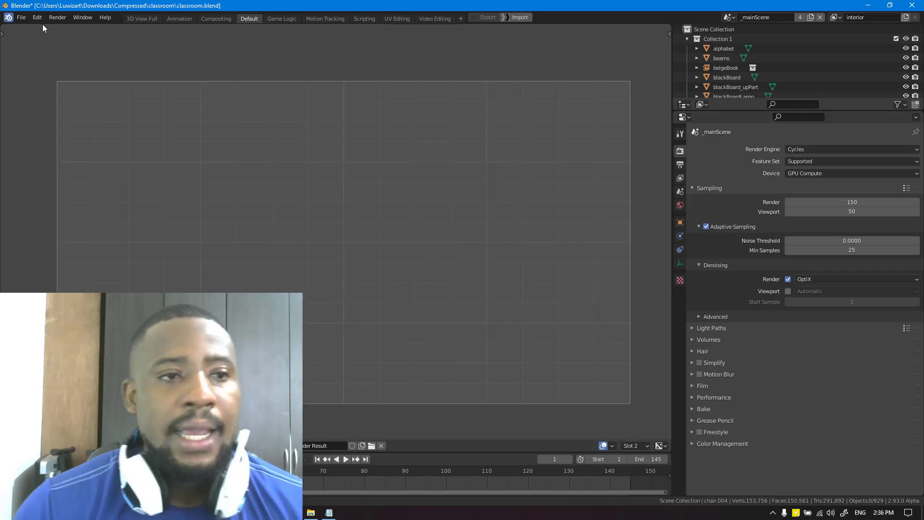
pyautogui.click(58, 18)
pyautogui.click(77, 29)
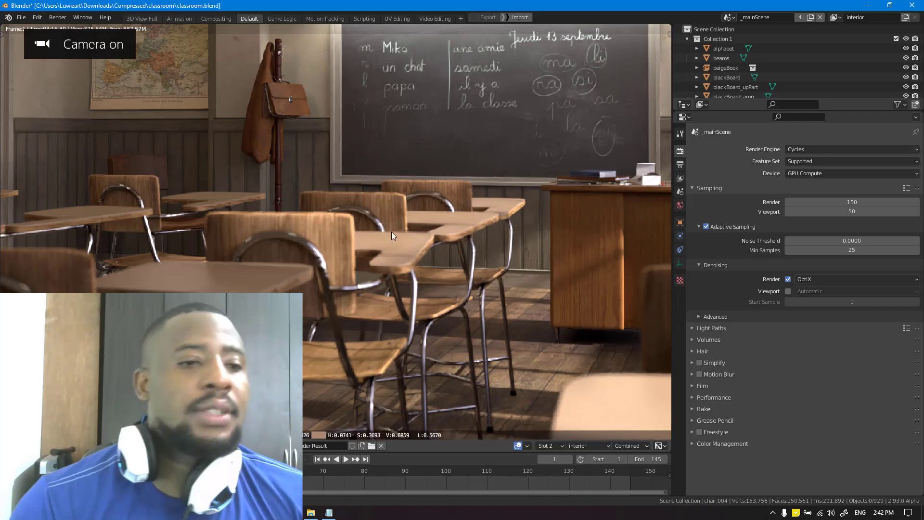
# Step: Compare the classroom renders in Slot 1 and Slot 2, examining the walls, desks and blackboard up close
pyautogui.scroll(-3, 387, 191)
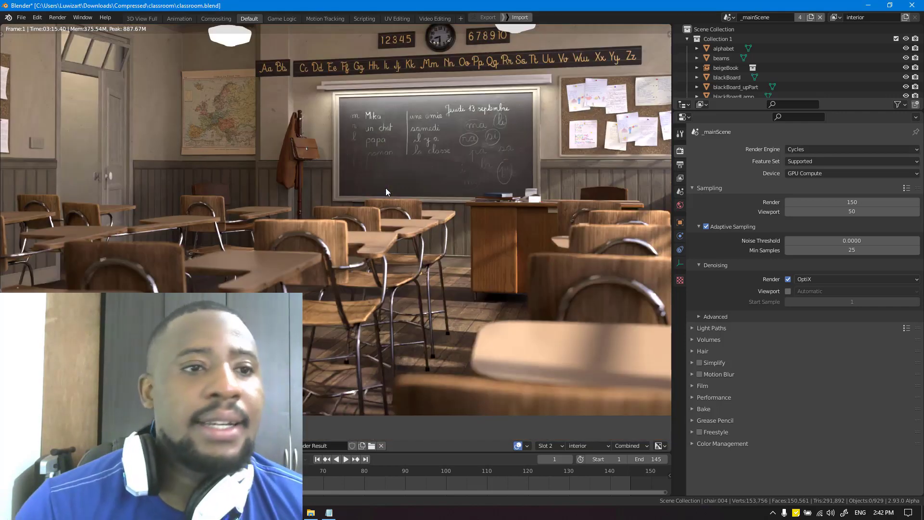
pyautogui.moveTo(386, 188); pyautogui.dragTo(412, 227, button='middle')
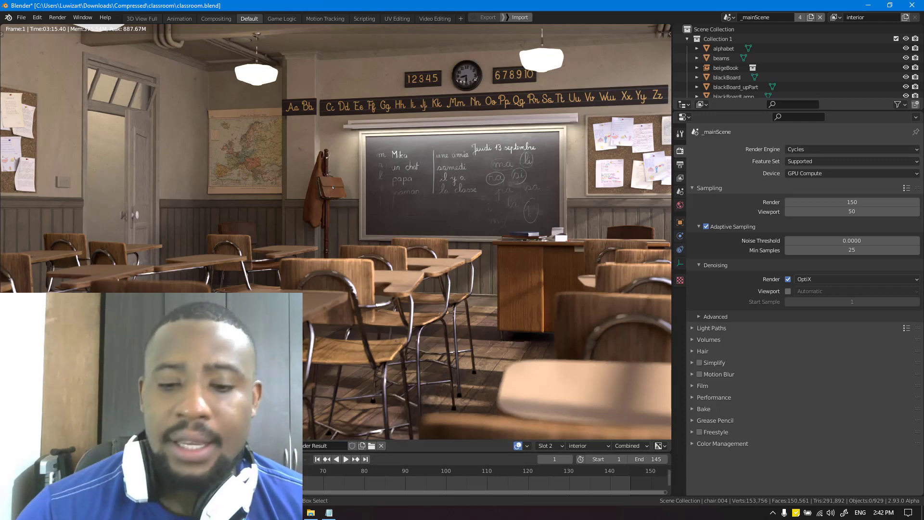
pyautogui.click(549, 445)
pyautogui.click(559, 433)
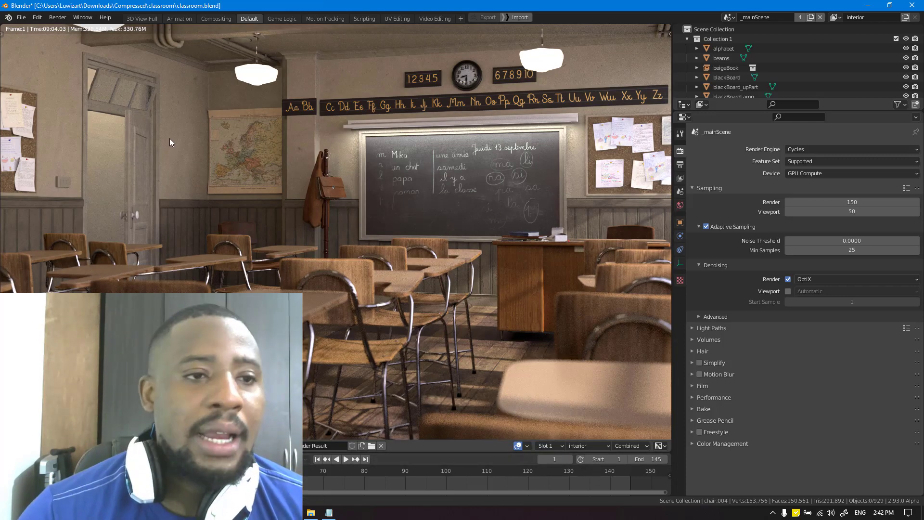
pyautogui.moveTo(157, 117); pyautogui.dragTo(219, 148, button='middle')
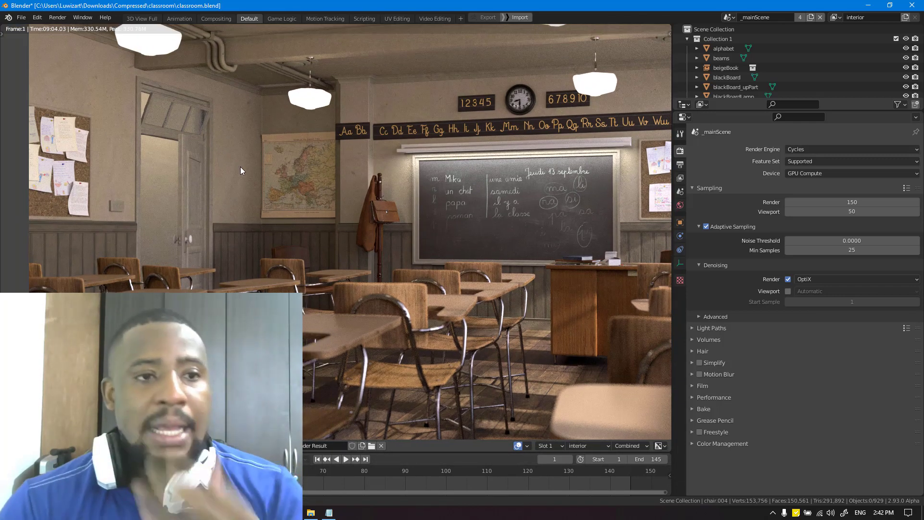
pyautogui.moveTo(486, 225); pyautogui.dragTo(356, 303, button='middle')
pyautogui.scroll(3, 421, 146)
pyautogui.click(552, 446)
pyautogui.click(549, 425)
pyautogui.scroll(-1, 356, 303)
pyautogui.click(551, 445)
pyautogui.click(549, 437)
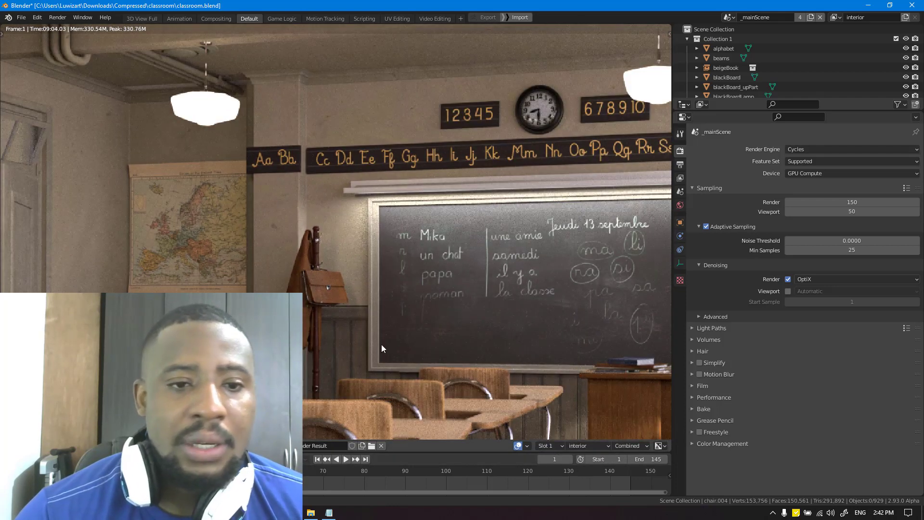
# Step: Compare the Slot 1 and Slot 2 classroom renders across the wider room, checking the doorway, walls and ceiling
pyautogui.scroll(-3, 386, 350)
pyautogui.moveTo(386, 350); pyautogui.dragTo(371, 250, button='middle')
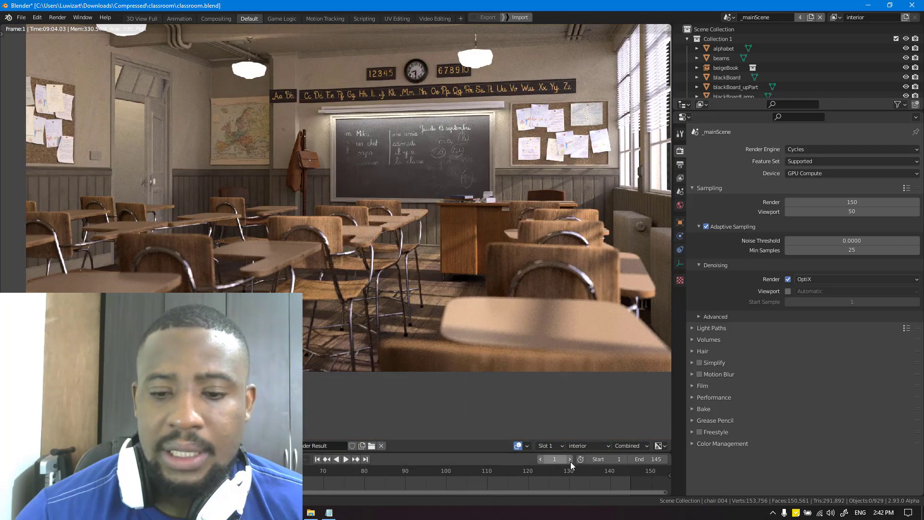
pyautogui.click(551, 446)
pyautogui.click(553, 425)
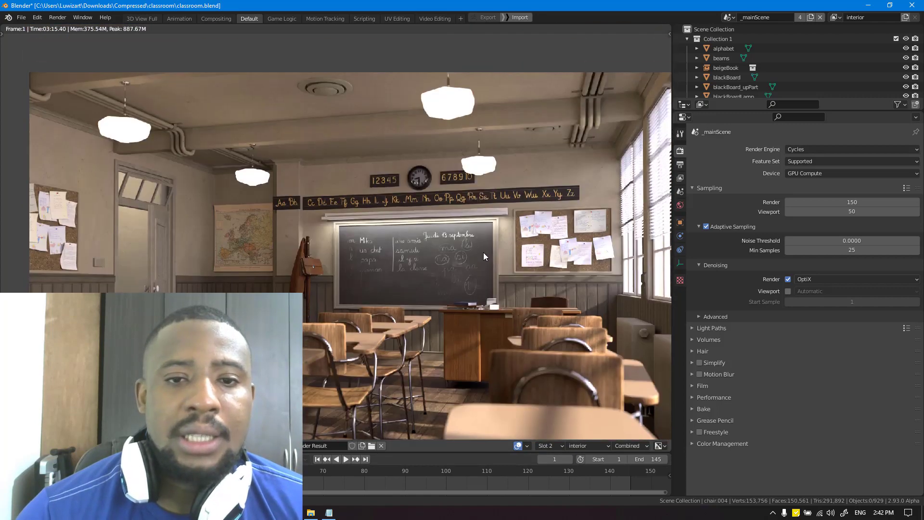
pyautogui.scroll(1, 484, 257)
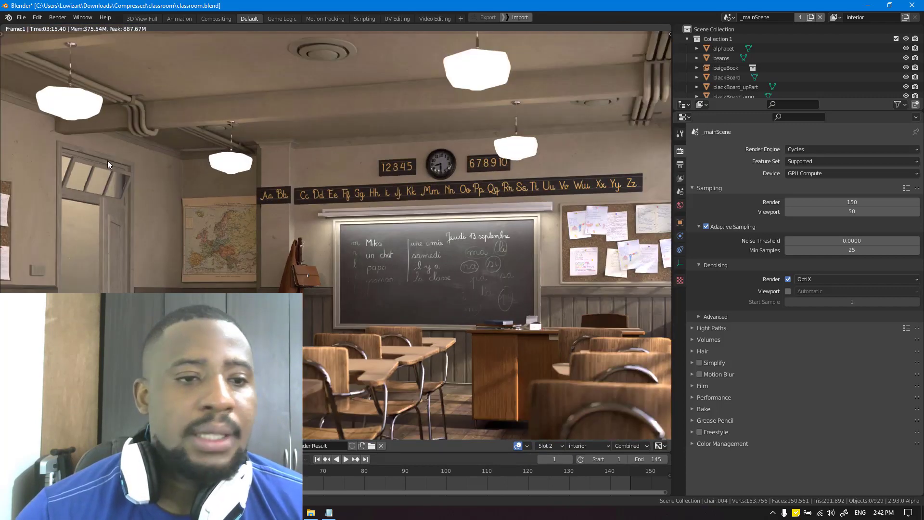
pyautogui.click(550, 445)
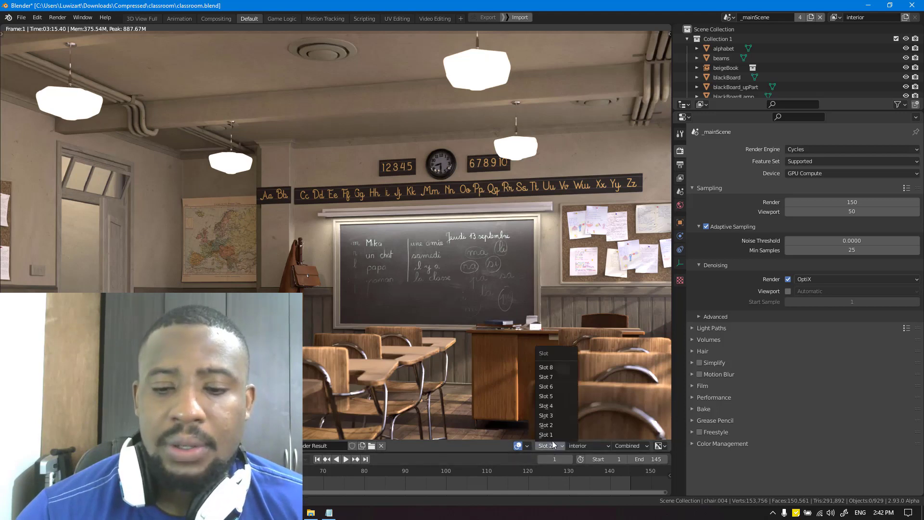
pyautogui.click(553, 435)
pyautogui.click(544, 446)
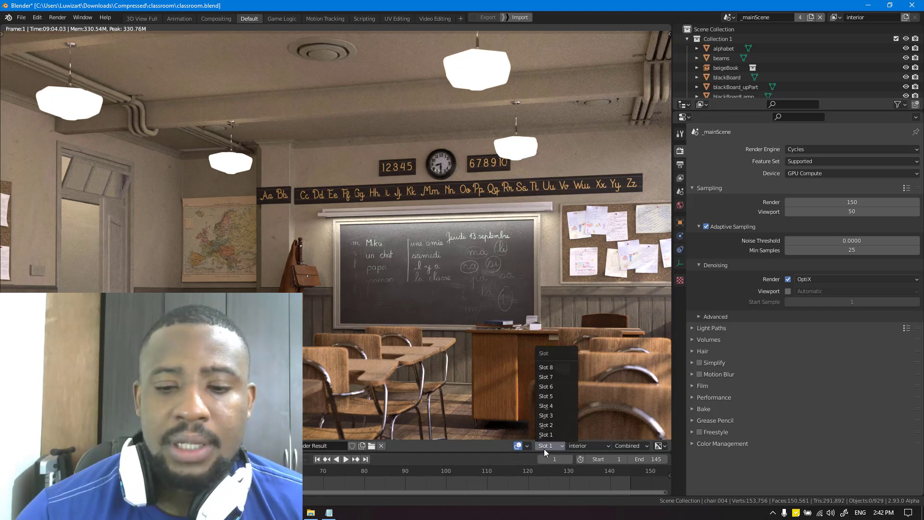
pyautogui.click(553, 425)
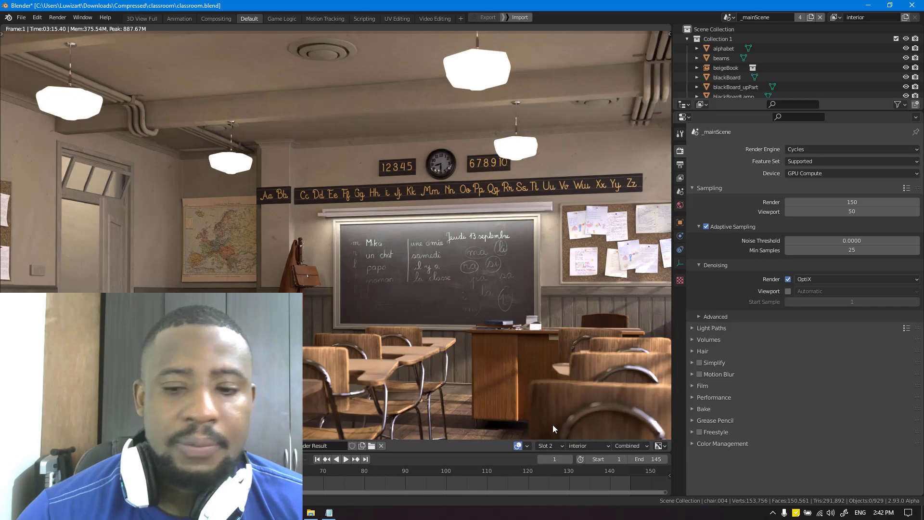
# Step: Examine the ceiling, clock and blackboard of the Slot 2 render up close, finishing on the whole image
pyautogui.scroll(2, 463, 178)
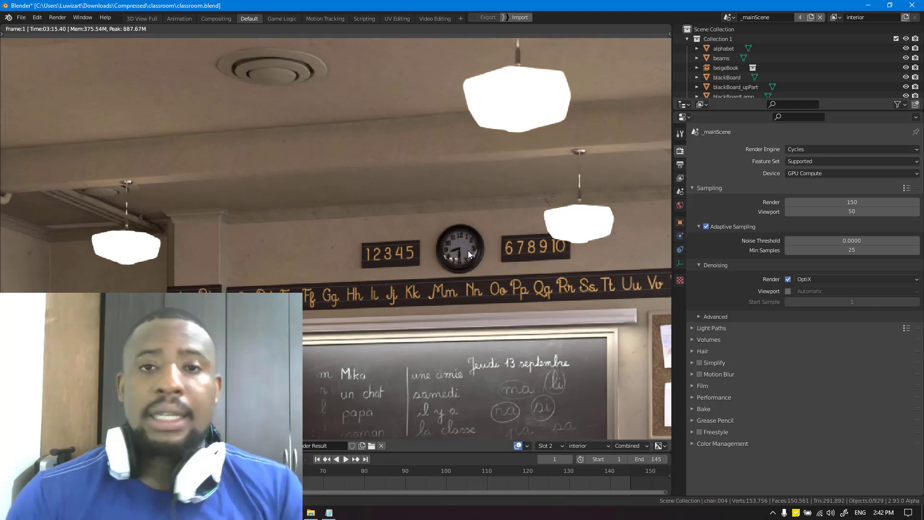
pyautogui.scroll(-1, 469, 254)
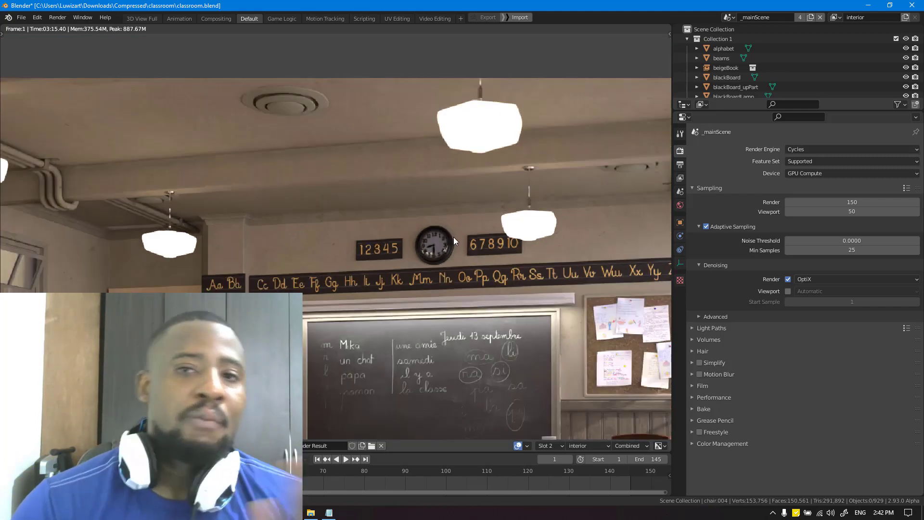
pyautogui.moveTo(453, 255); pyautogui.dragTo(394, 224, button='middle')
pyautogui.scroll(-5, 415, 222)
pyautogui.scroll(1, 395, 233)
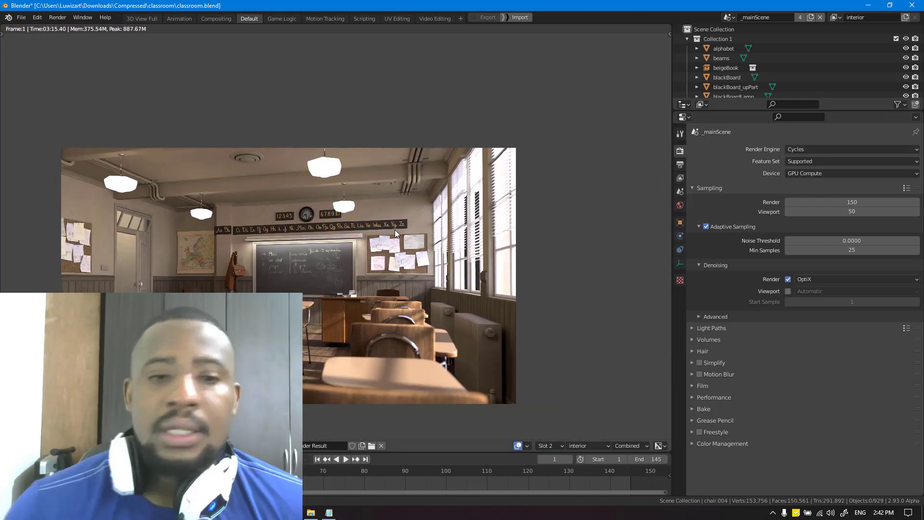
# Step: Alternate repeatedly between the Slot 1 and Slot 2 renders to compare the full classroom image
pyautogui.moveTo(400, 216); pyautogui.dragTo(418, 225, button='middle')
pyautogui.press('j')
pyautogui.press('j')
pyautogui.press('j')
pyautogui.press('j')
pyautogui.press('j')
pyautogui.press('j')
pyautogui.press('j')
pyautogui.moveTo(417, 251); pyautogui.dragTo(502, 223, button='middle')
pyautogui.press('j')
pyautogui.press('j')
pyautogui.press('j')
pyautogui.press('j')
pyautogui.press('j')
pyautogui.press('j')
pyautogui.press('j')
pyautogui.press('j')
pyautogui.press('j')
pyautogui.press('j')
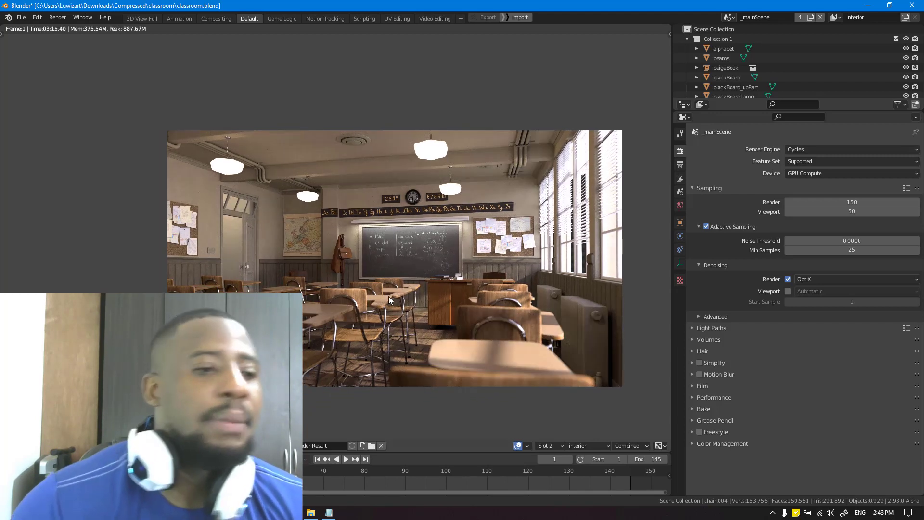
pyautogui.press('j')
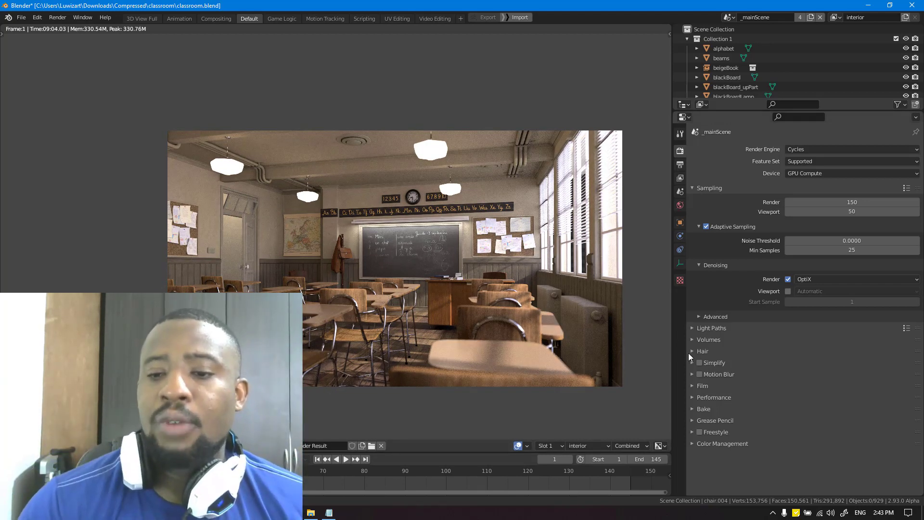
# Step: Turn Simplify on for the classroom scene and collapse its Viewport settings, keeping the Render settings expanded
pyautogui.click(699, 364)
pyautogui.click(700, 363)
pyautogui.scroll(-4, 712, 392)
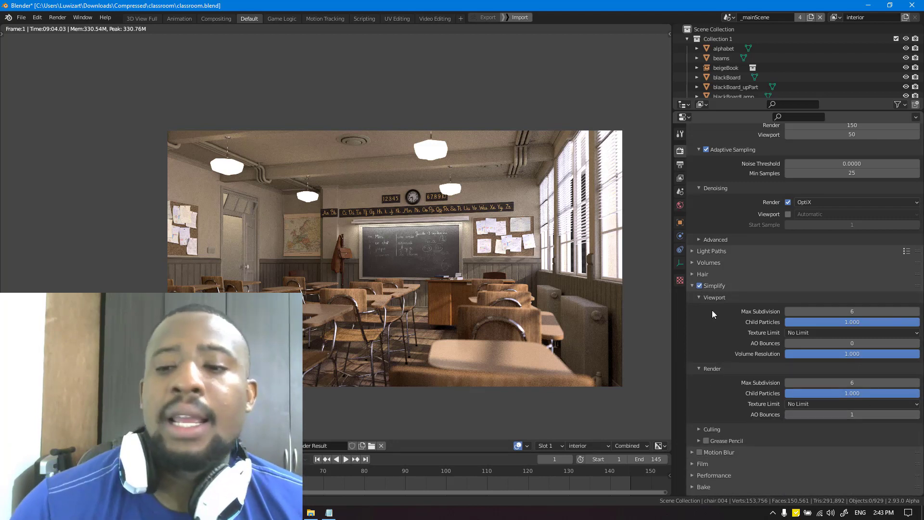
pyautogui.click(703, 297)
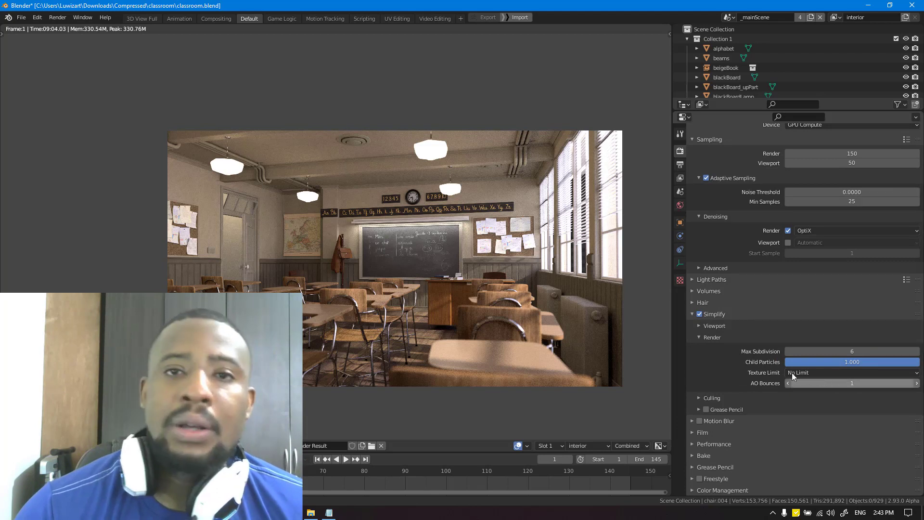
# Step: Choose Slot 3 for the render result and render the classroom image with Simplify enabled
pyautogui.click(547, 446)
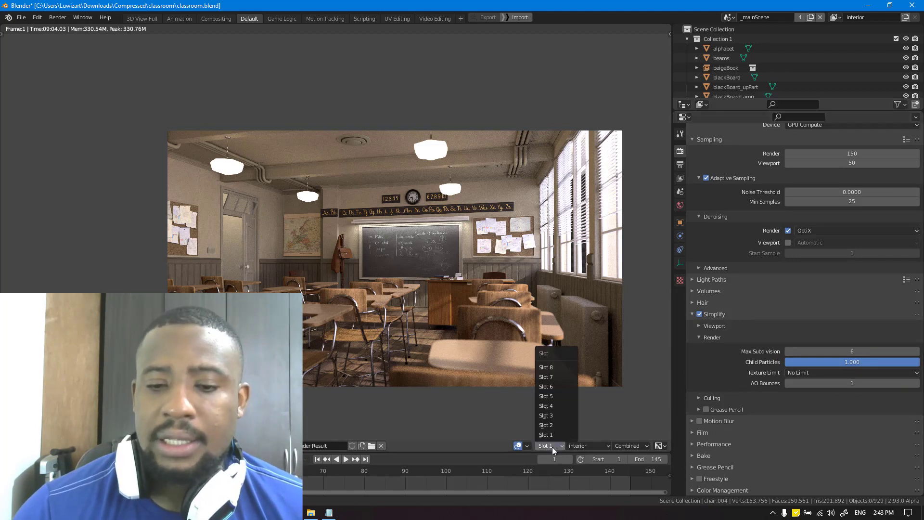
pyautogui.click(553, 415)
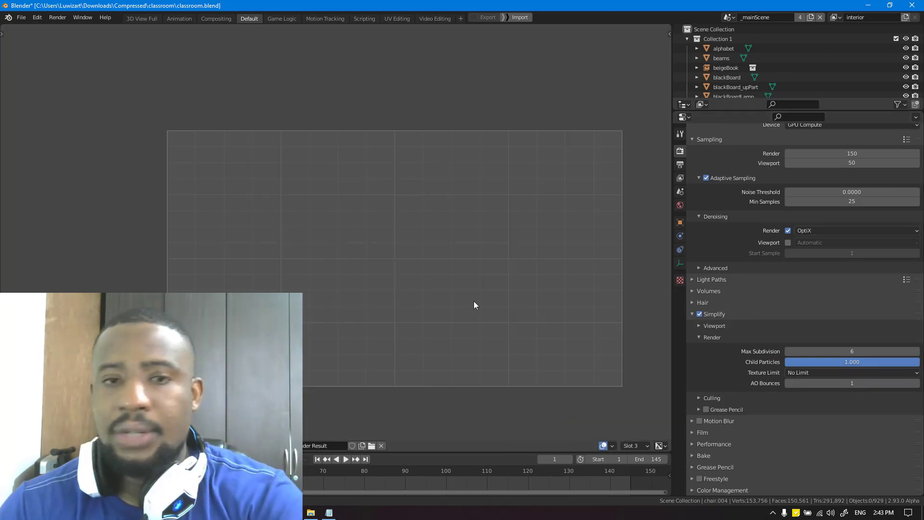
pyautogui.press('F12')
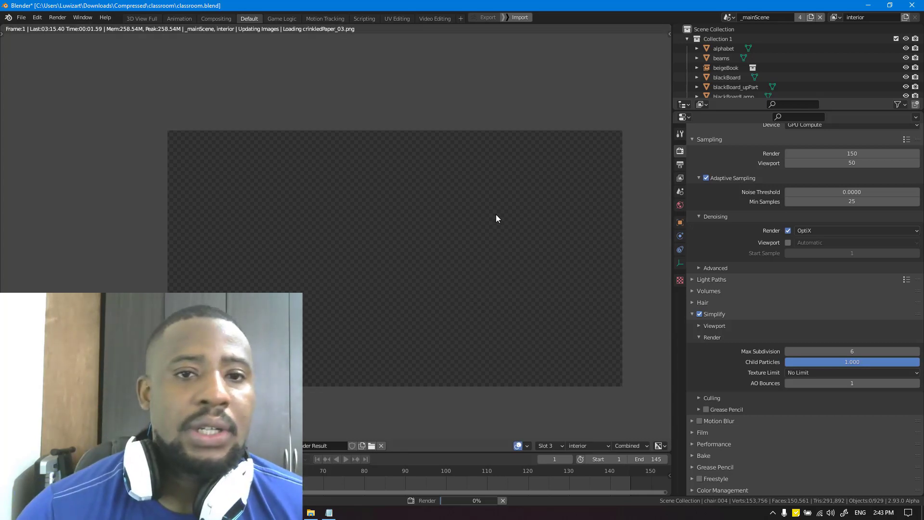
pyautogui.moveTo(496, 215); pyautogui.dragTo(483, 218, button='middle')
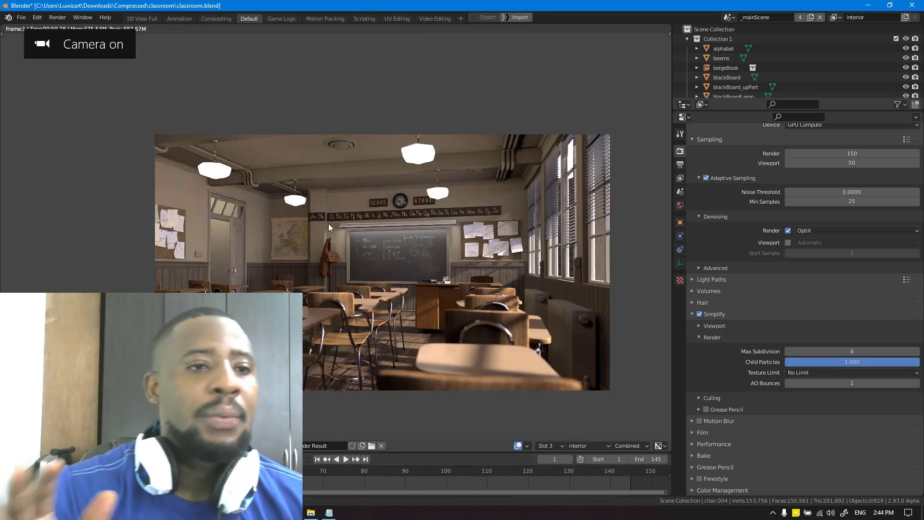
# Step: Compare the Slot 3 render with the Slot 1 and Slot 2 renders, examining the windows, walls and overall lighting
pyautogui.scroll(1, 328, 199)
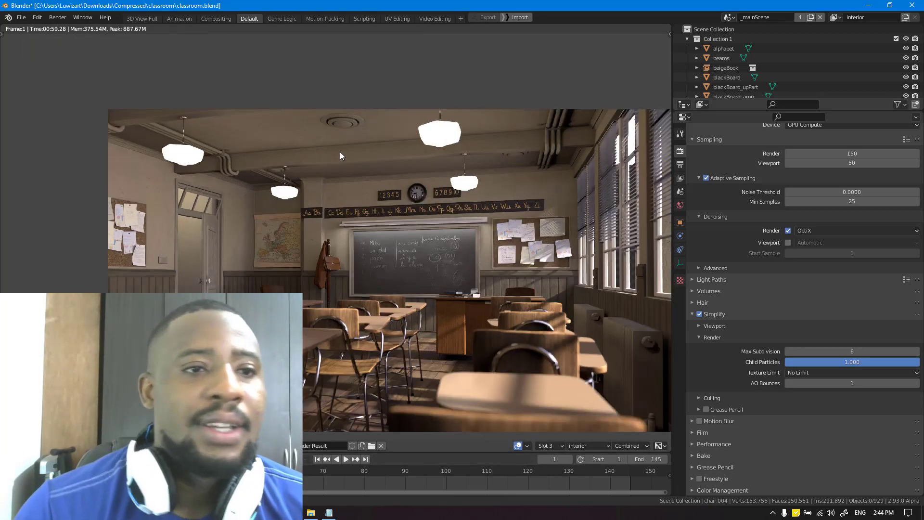
pyautogui.moveTo(345, 155); pyautogui.dragTo(329, 156, button='middle')
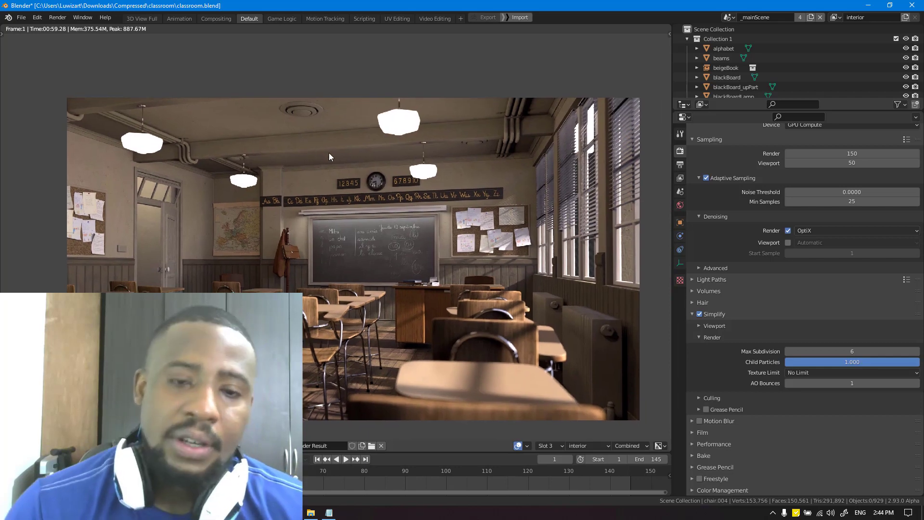
pyautogui.press('1')
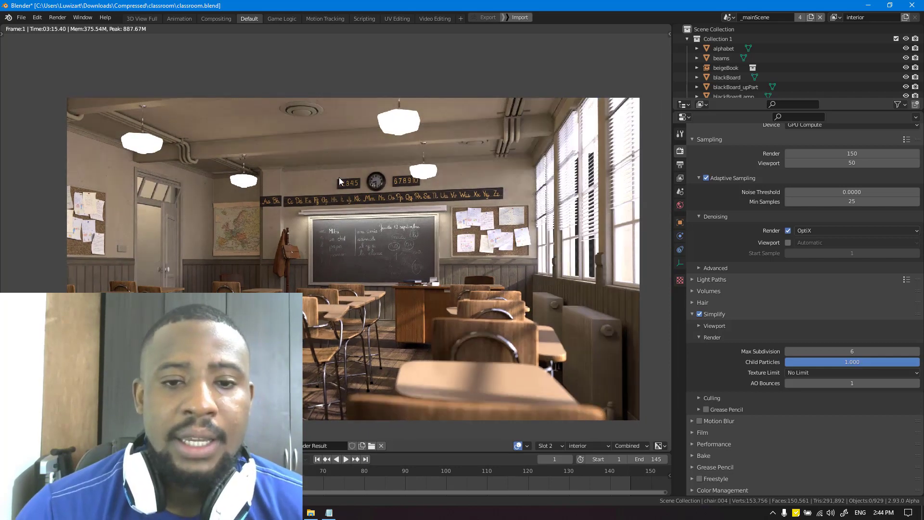
pyautogui.press('3')
pyautogui.press('1')
pyautogui.press('3')
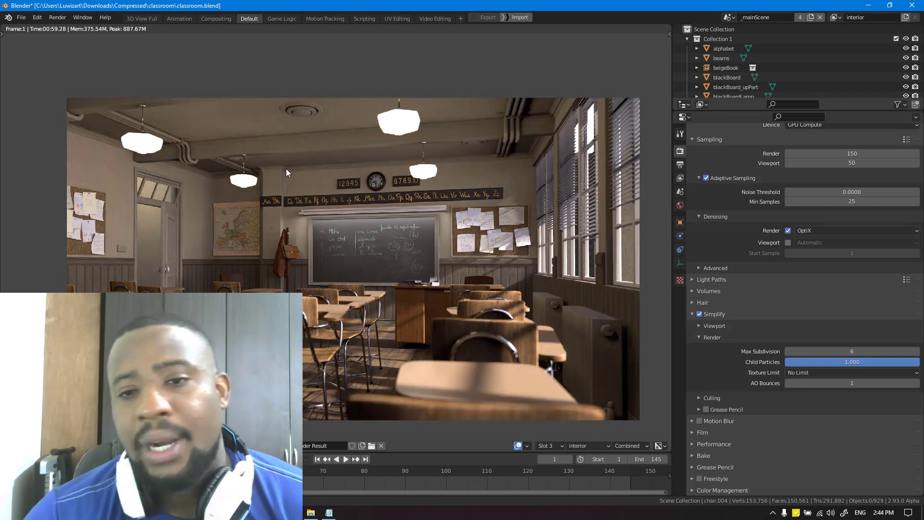
pyautogui.press('1')
pyautogui.press('3')
pyautogui.press('1')
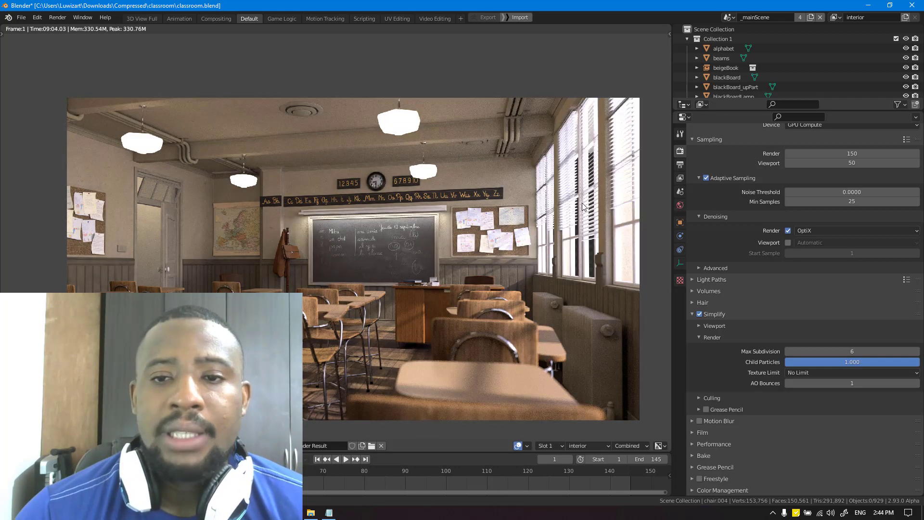
pyautogui.press('3')
pyautogui.press('1')
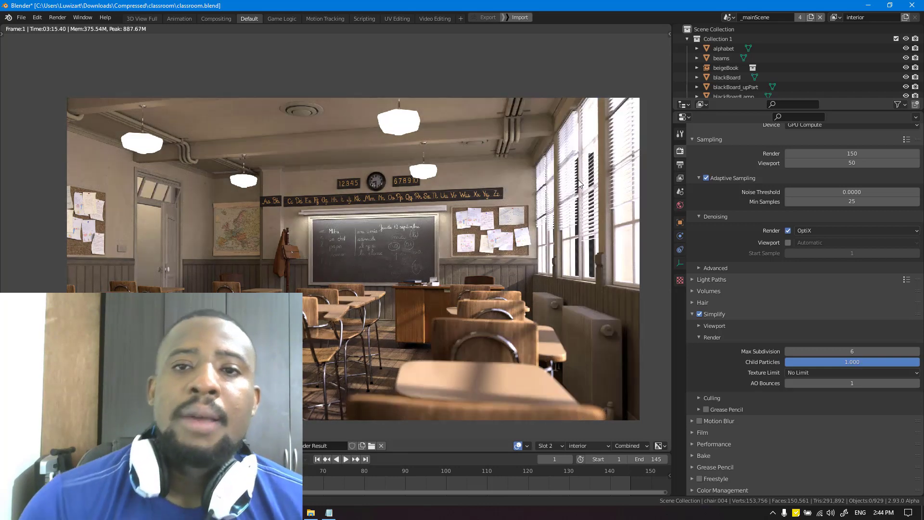
pyautogui.press('3')
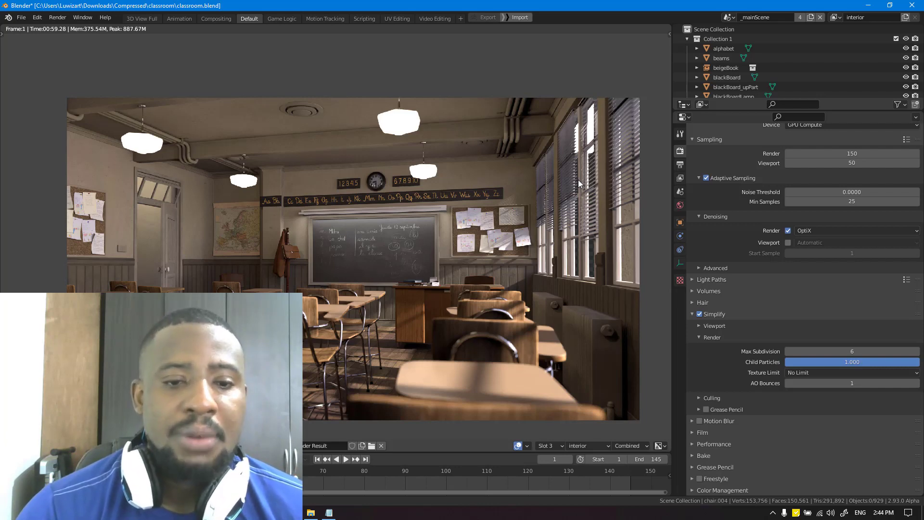
pyautogui.press('1')
pyautogui.press('3')
pyautogui.press('1')
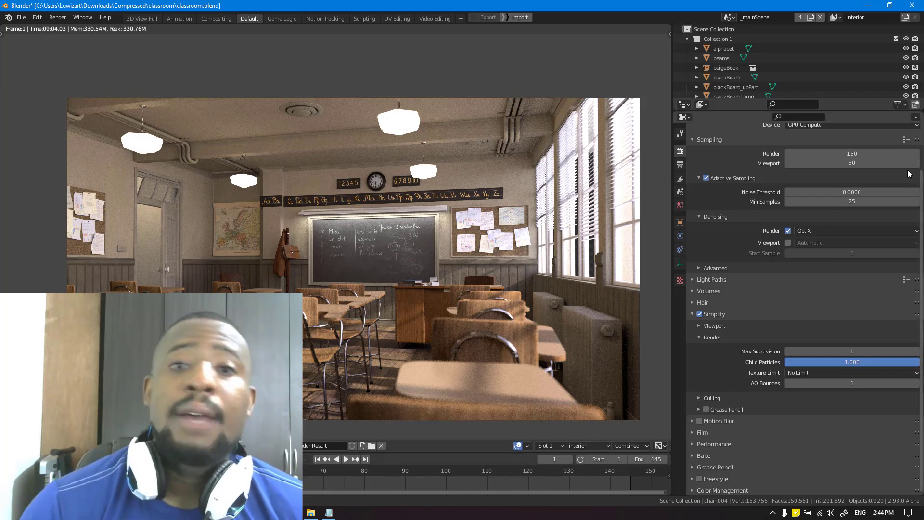
# Step: Set the output resolution percentage to 50%
pyautogui.click(680, 164)
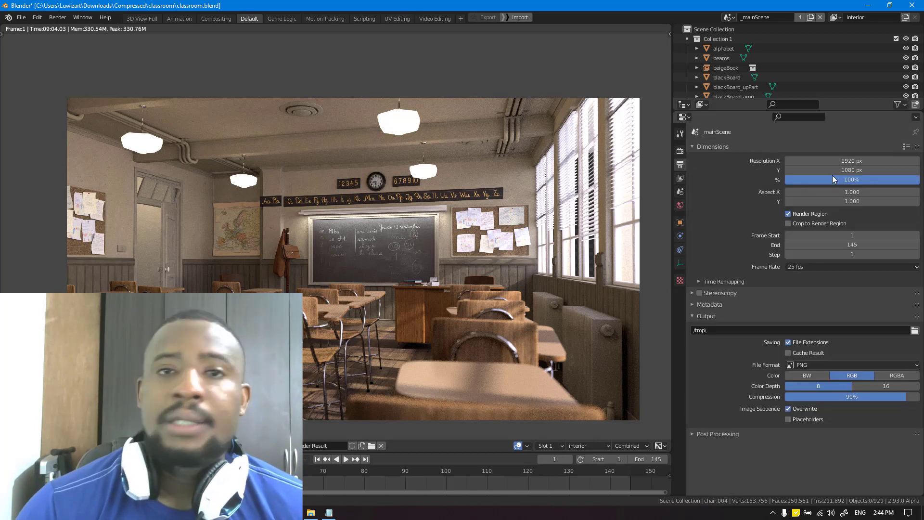
pyautogui.click(863, 180)
pyautogui.write('50')
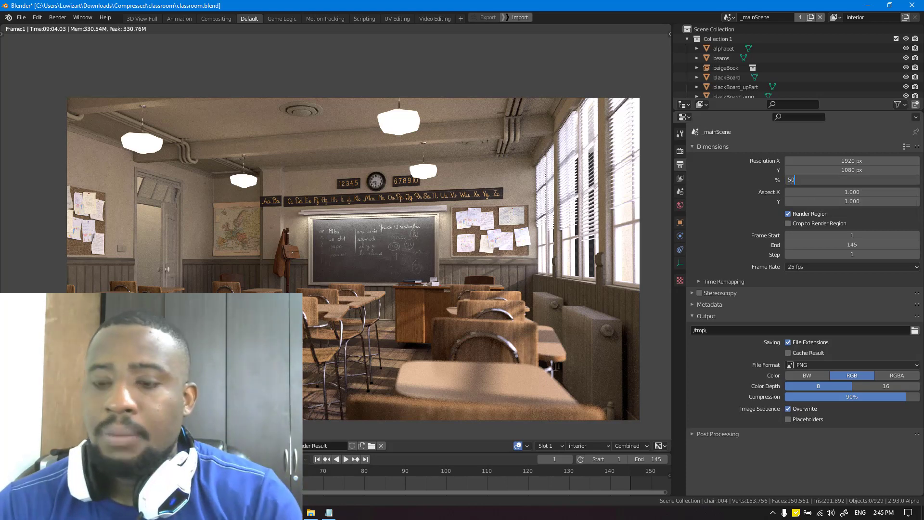
pyautogui.press('Return')
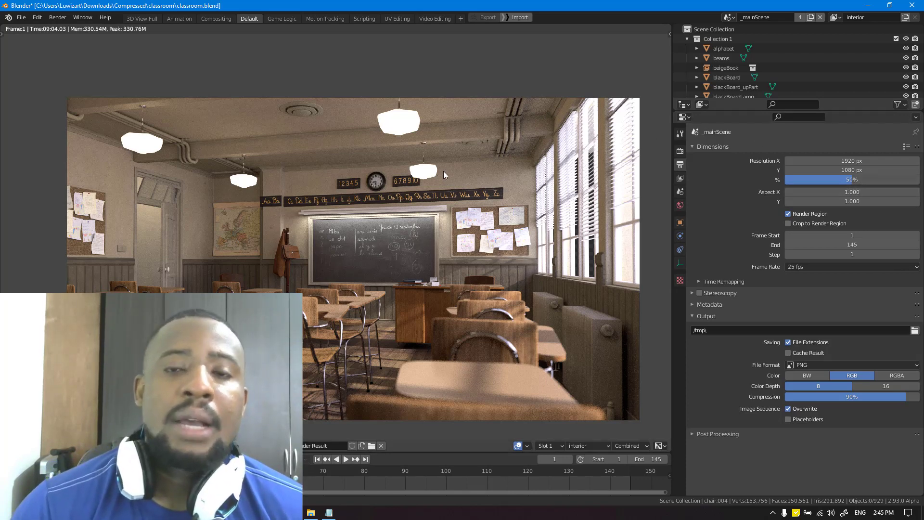
# Step: Cycle through the renders in Slots 1, 2 and 3 to review the three classroom images once more
pyautogui.moveTo(562, 143); pyautogui.dragTo(554, 150, button='middle')
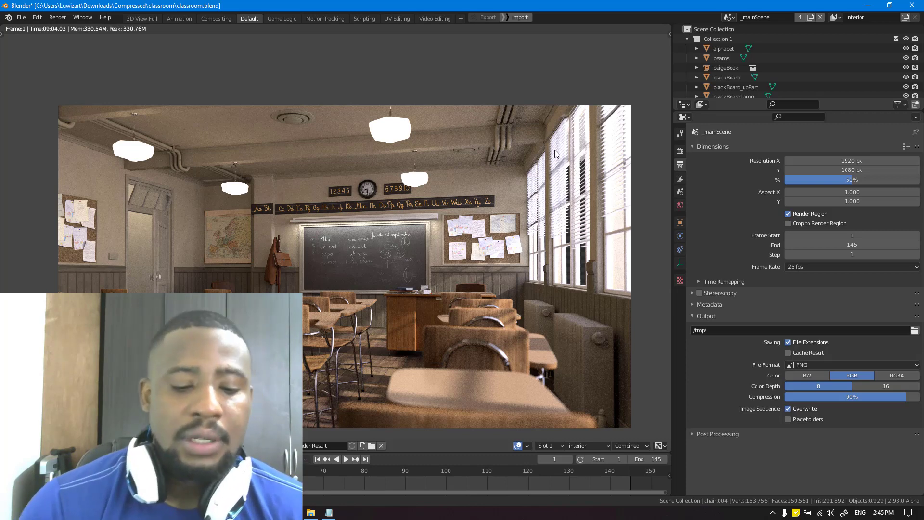
pyautogui.press('j')
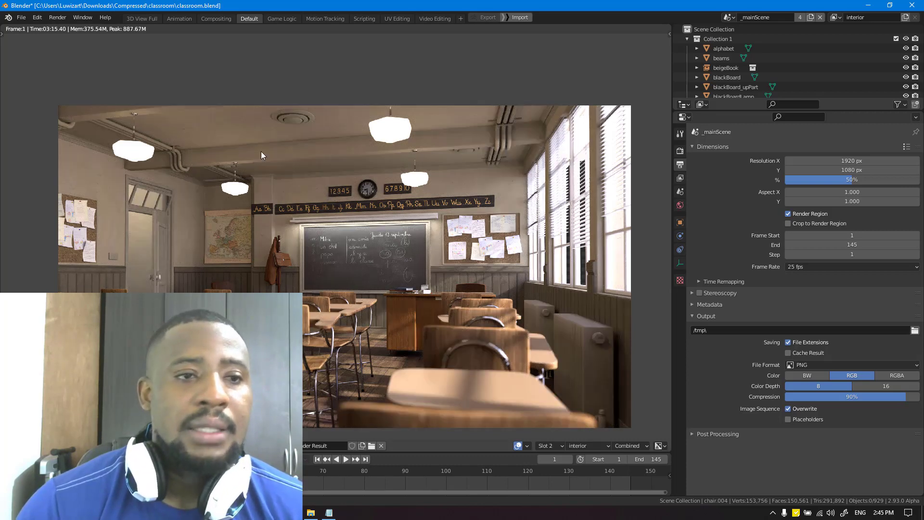
pyautogui.press('j')
pyautogui.press('j')
pyautogui.press('j')
pyautogui.press('j')
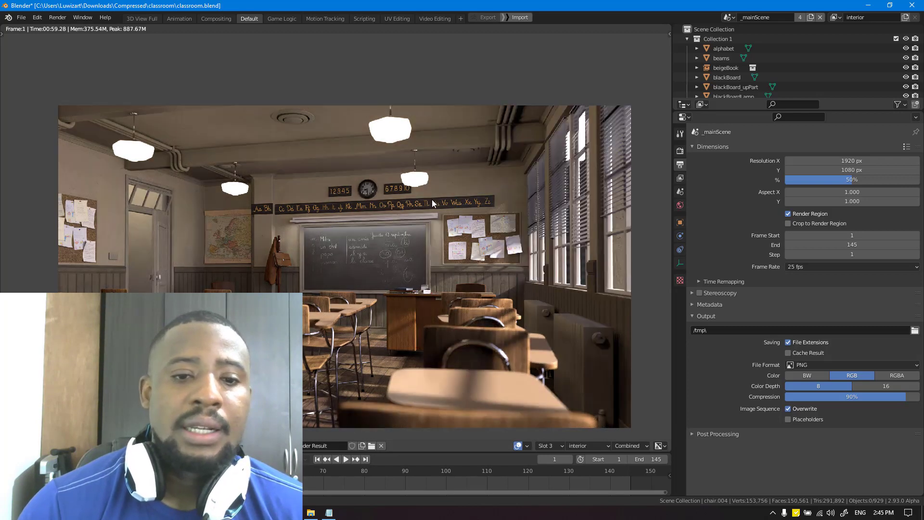
pyautogui.hotkey('alt', 'j')
pyautogui.moveTo(478, 180); pyautogui.dragTo(466, 183, button='middle')
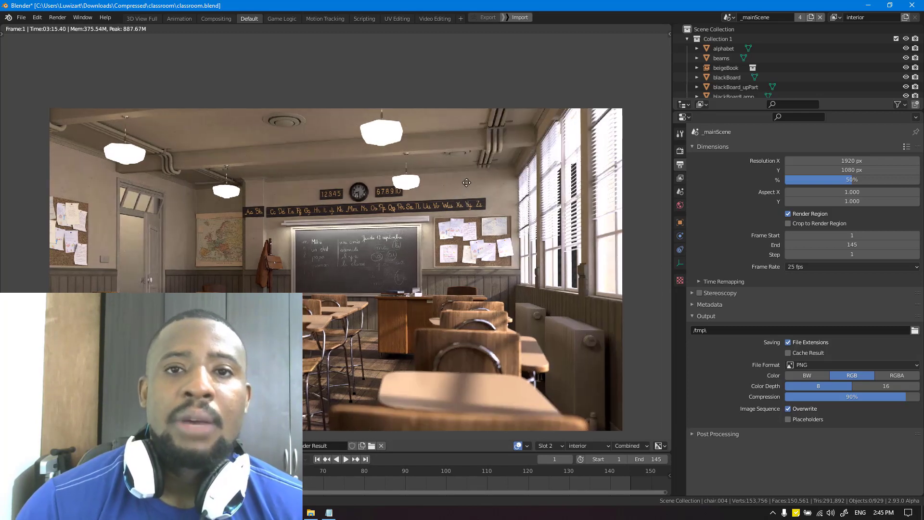